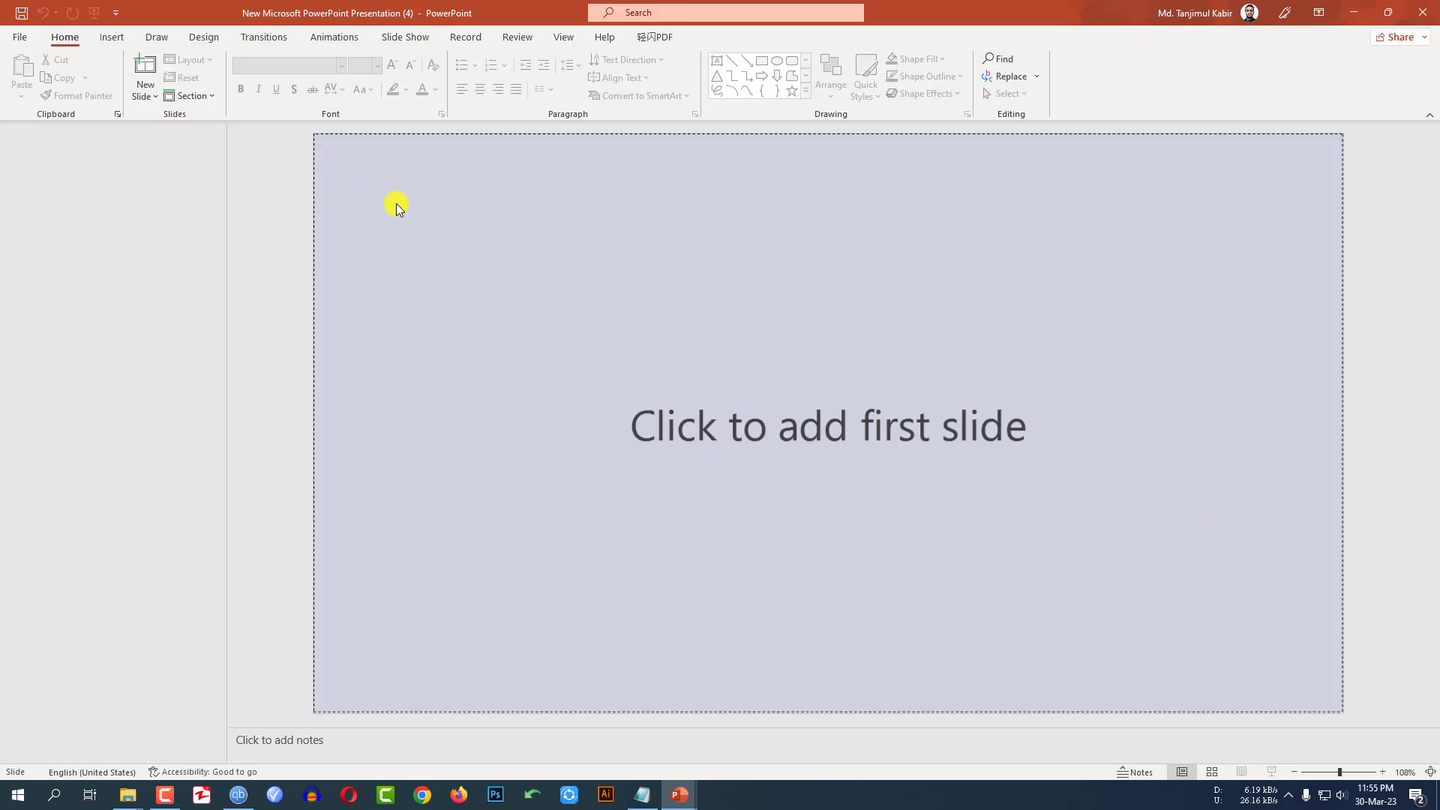
Add a slide with the Blank layout to the empty presentation.
click(141, 105)
click(168, 293)
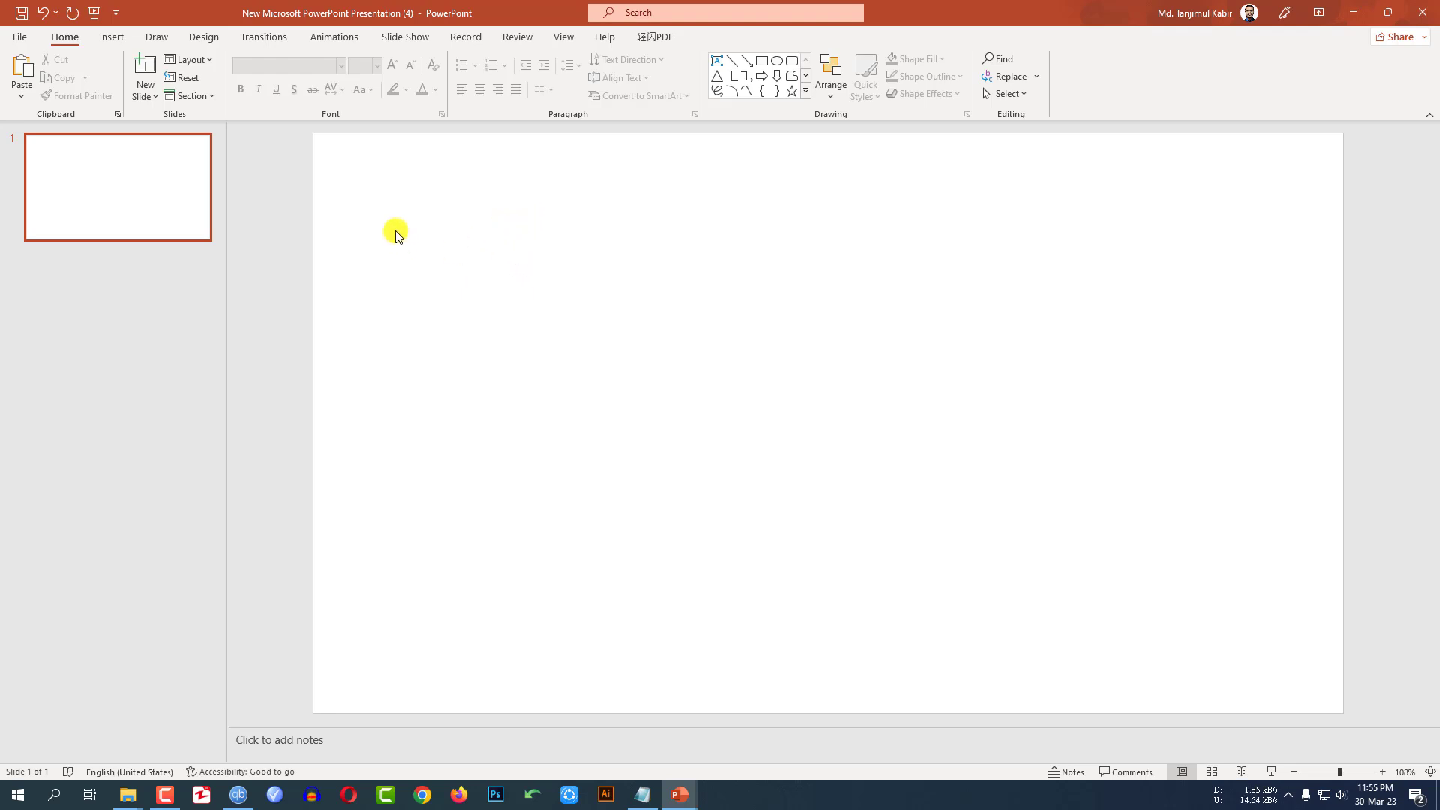
Search online pictures for 'biology', then close the search without inserting anything.
click(109, 39)
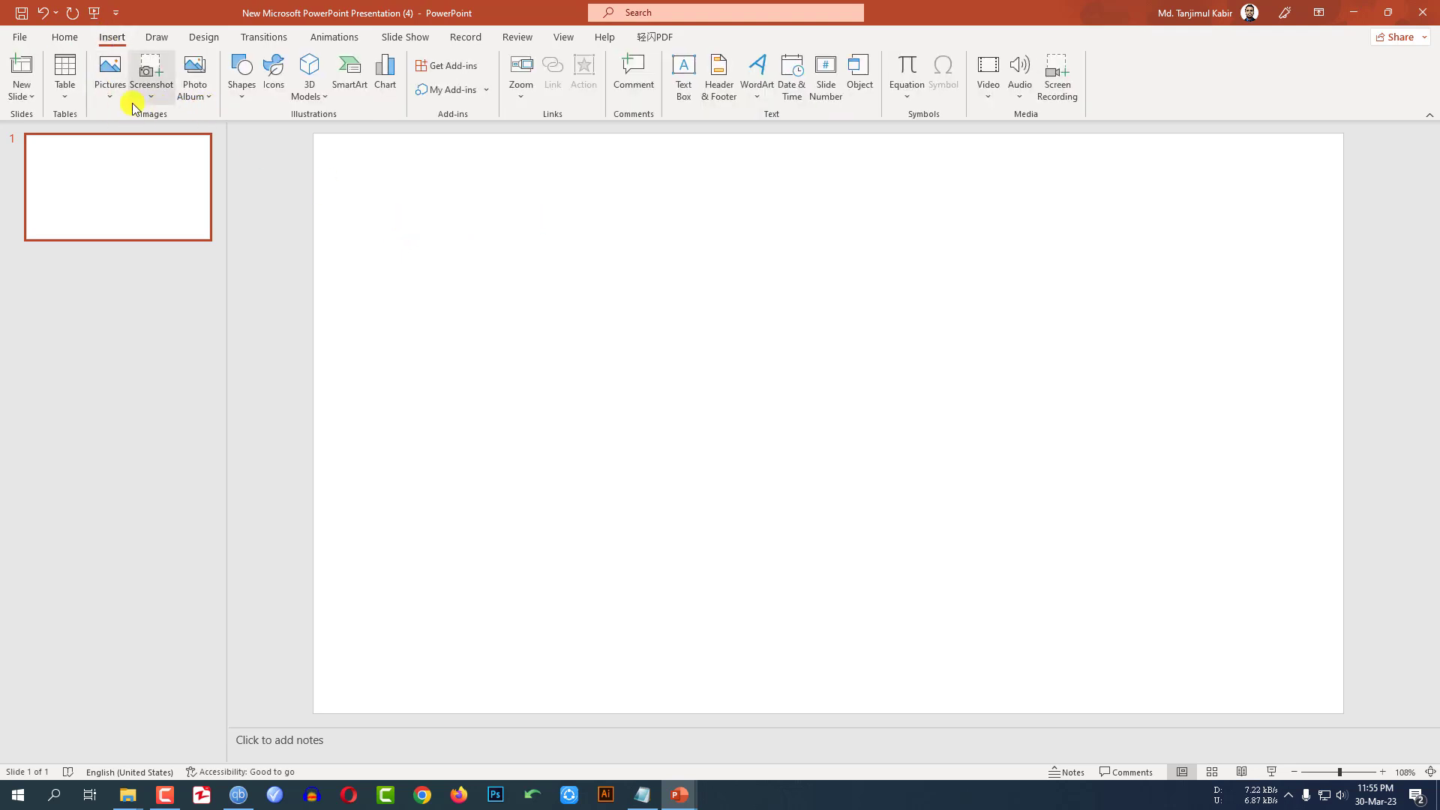
click(110, 75)
click(145, 183)
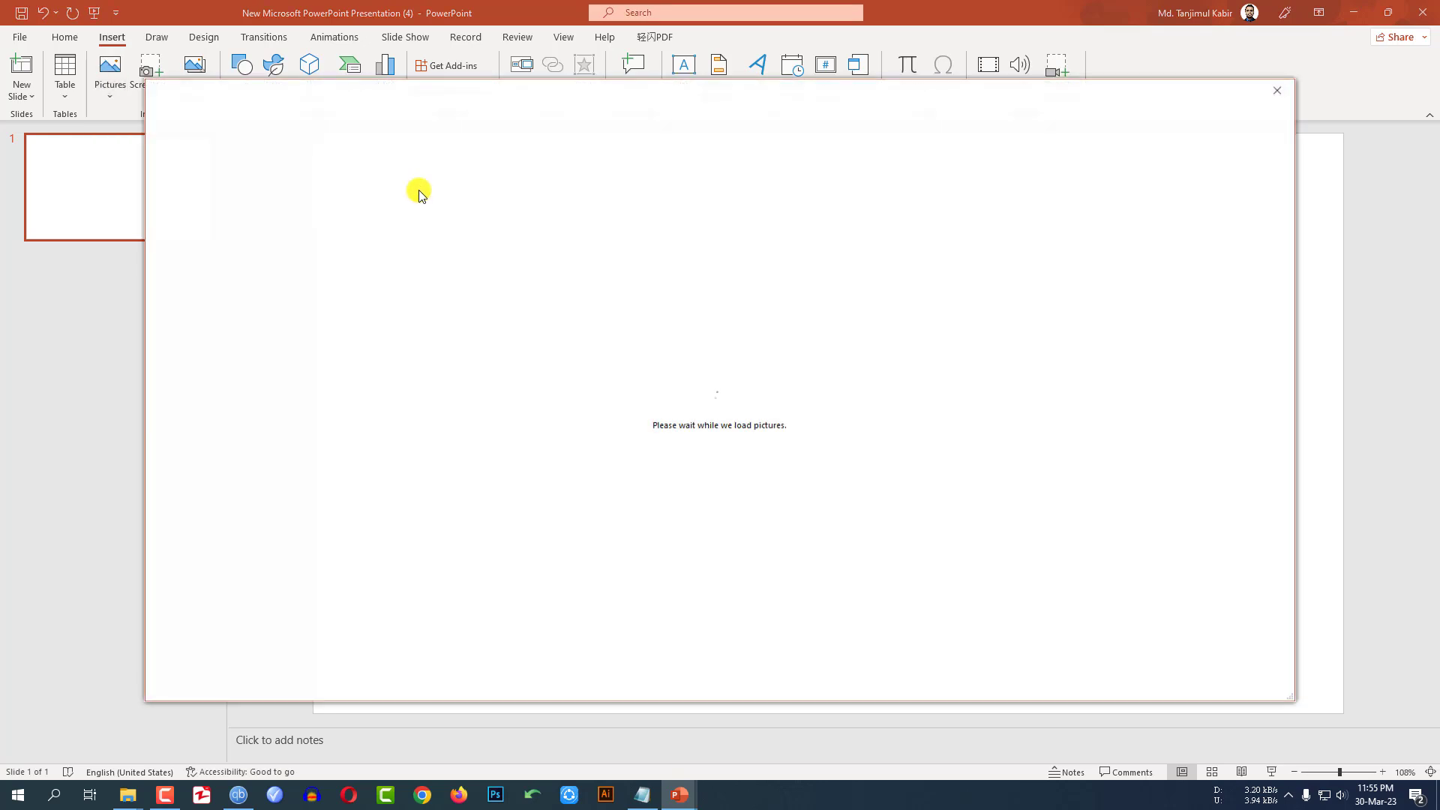
text(biology)
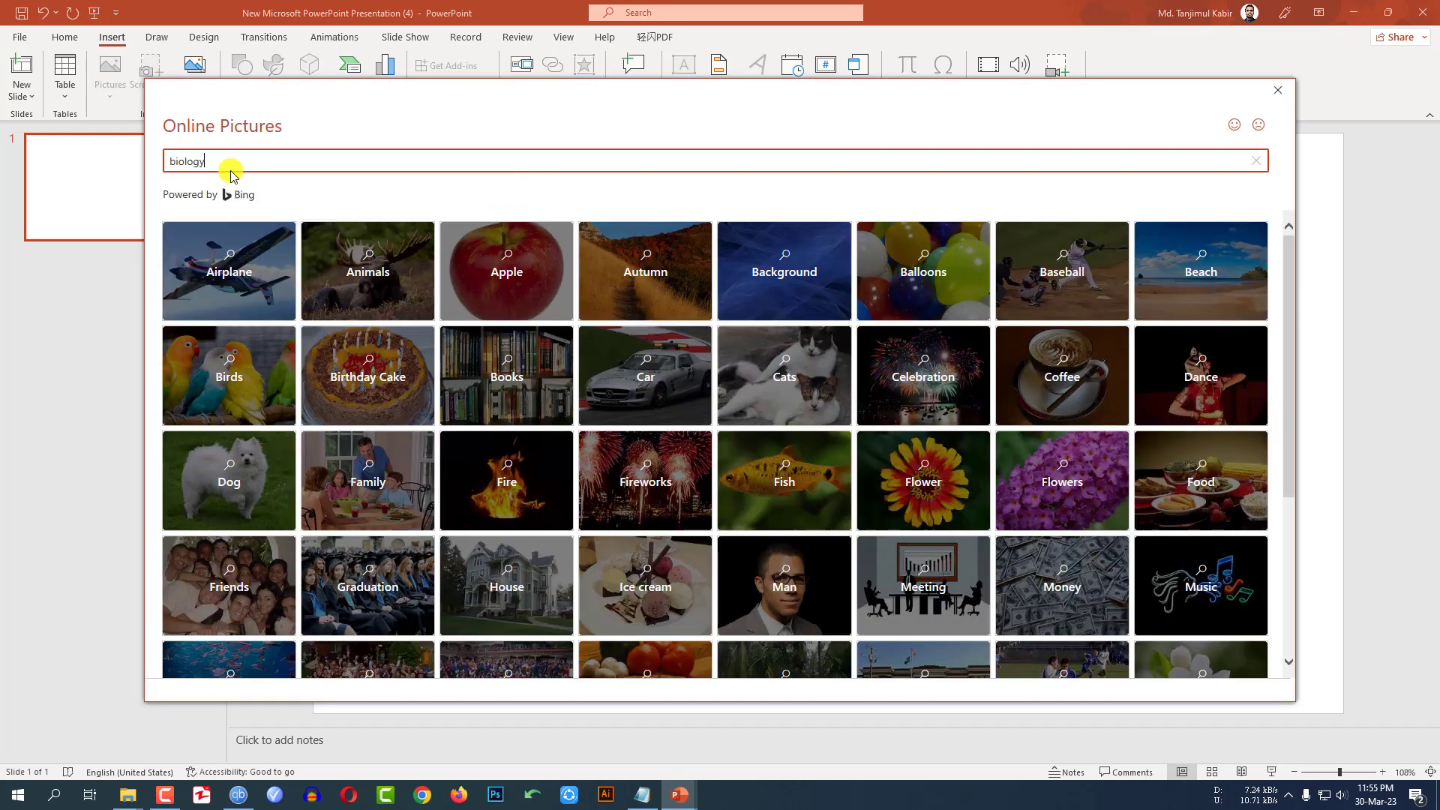
key(Return)
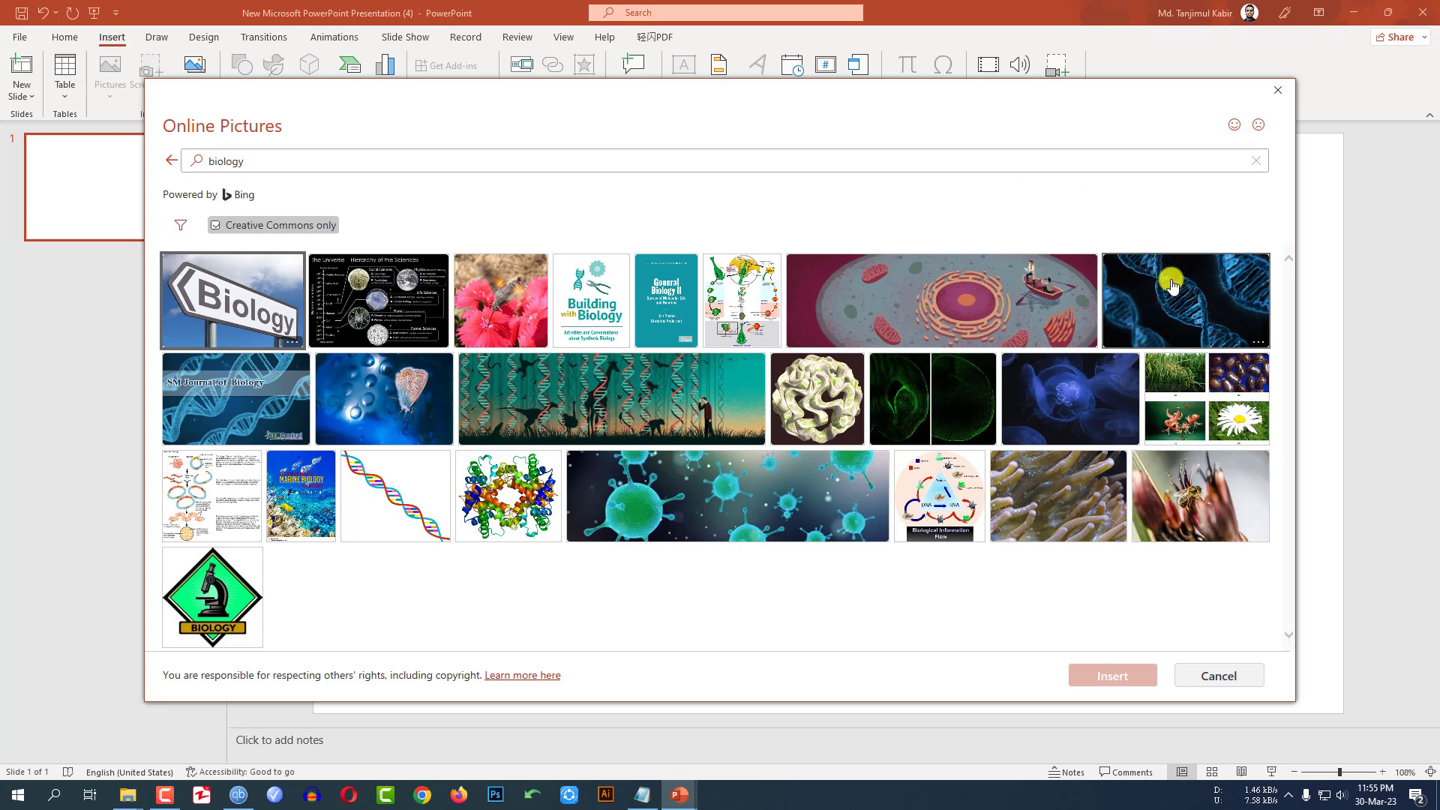
click(1223, 677)
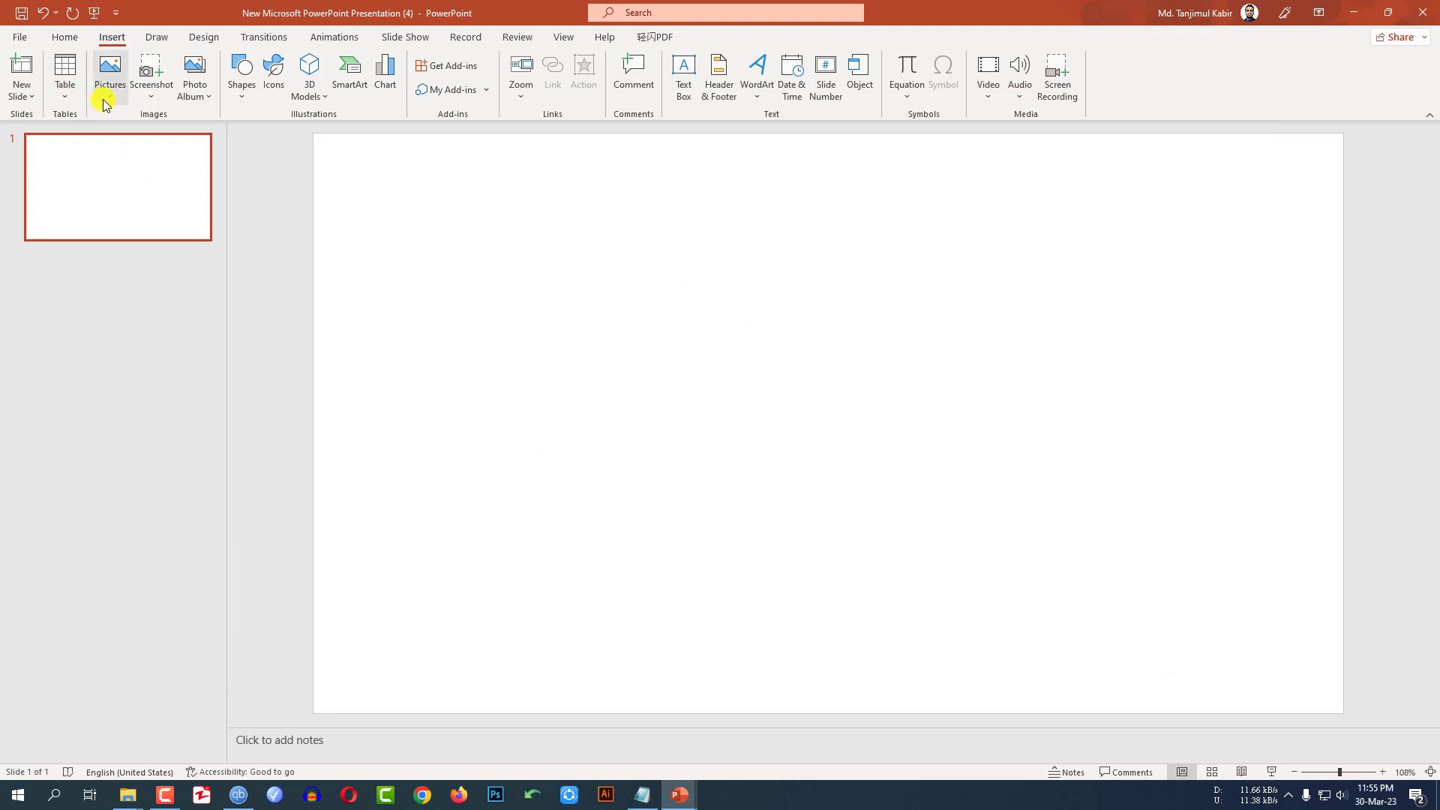
Insert the DNA image from the Downloads folder onto the slide.
click(105, 102)
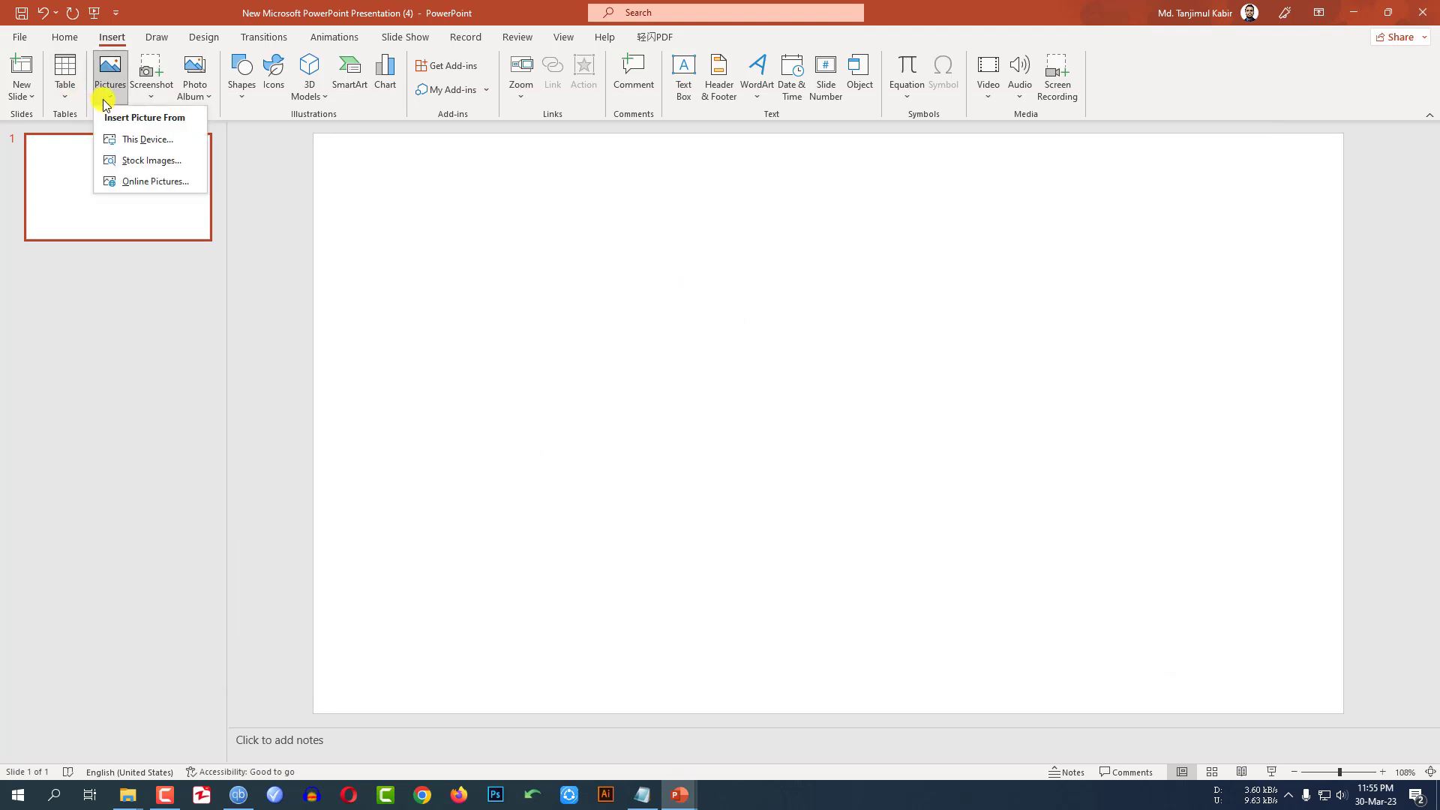
click(148, 143)
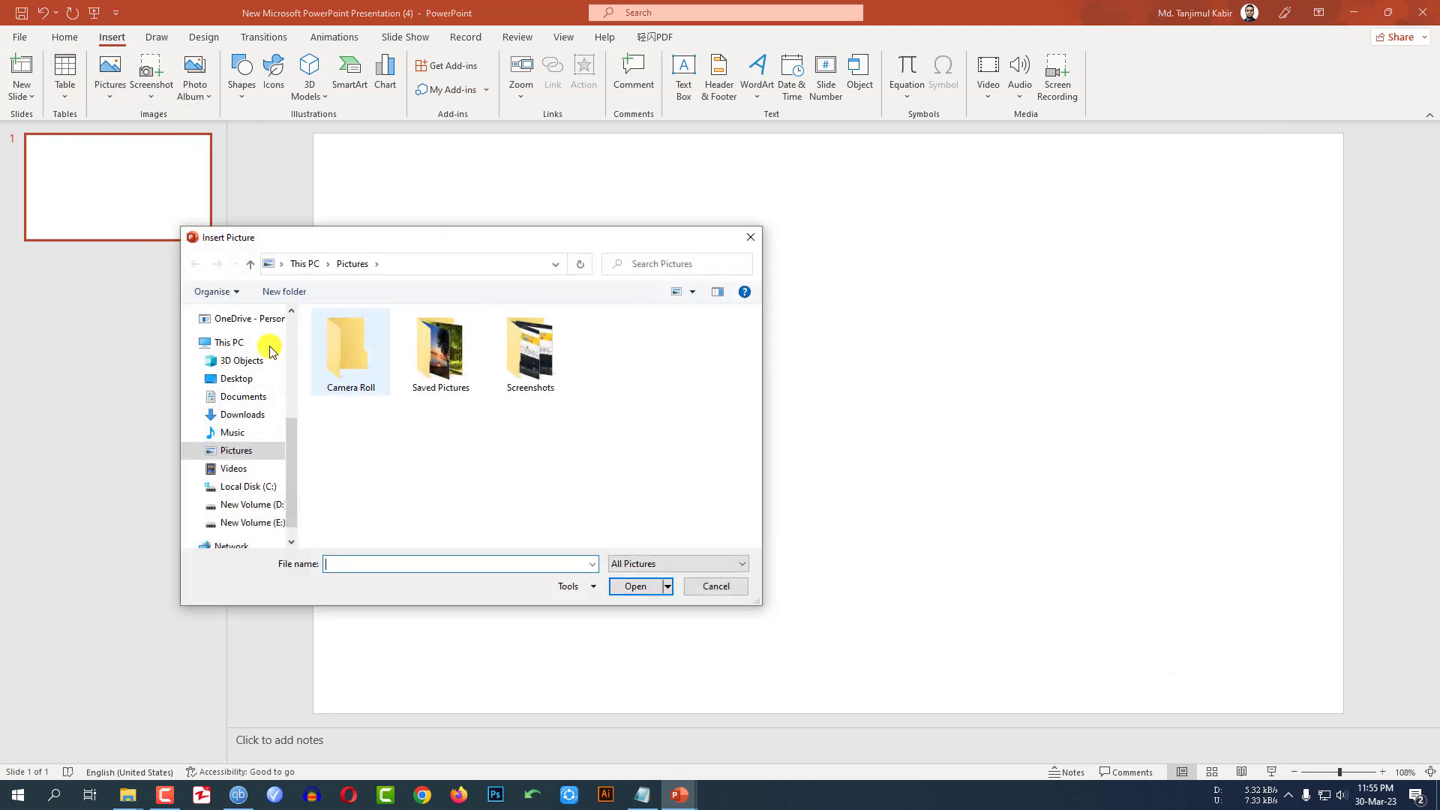
click(254, 416)
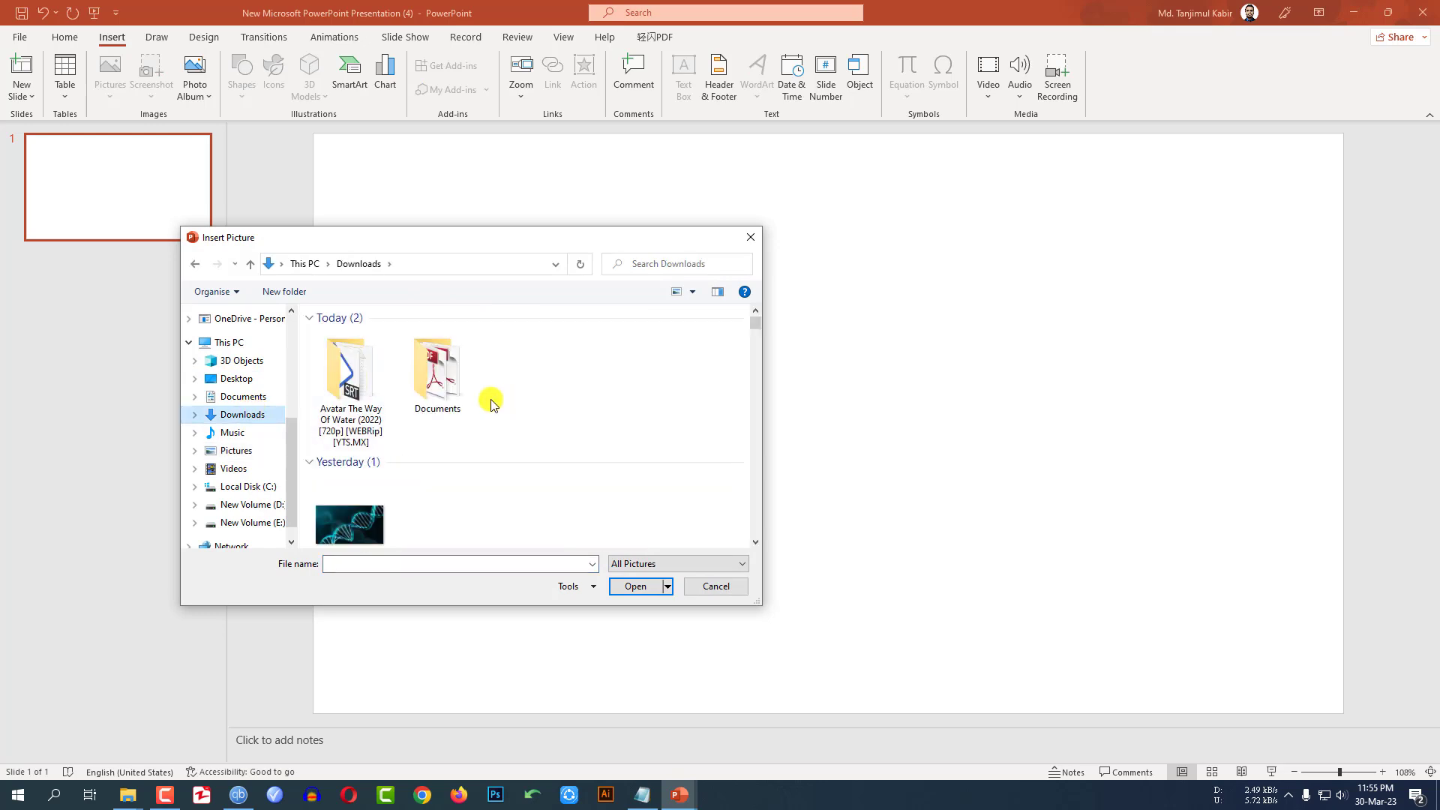
scroll(491, 403, down, 1)
click(358, 482)
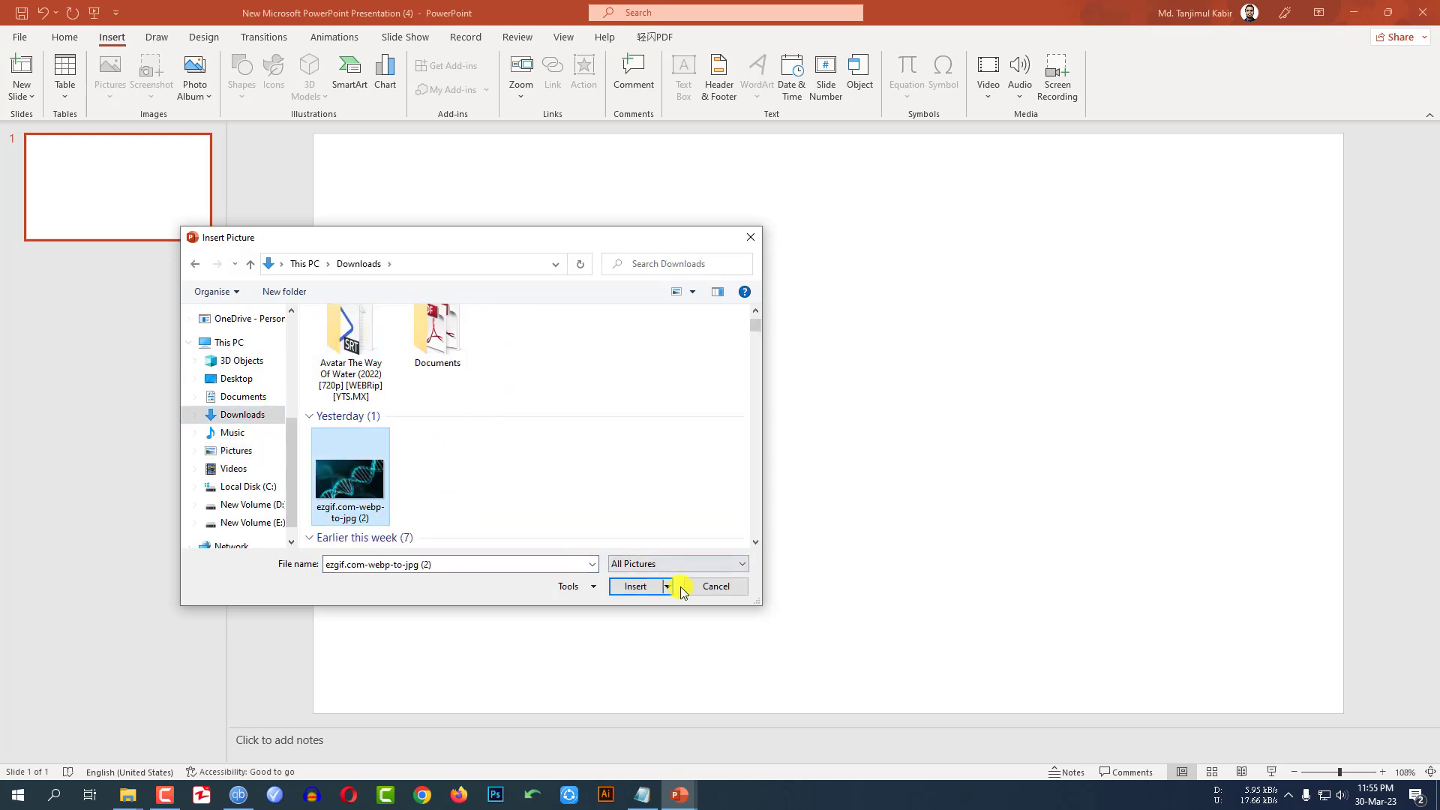
click(634, 589)
ctrl+scroll(1050, 420, down, 3)
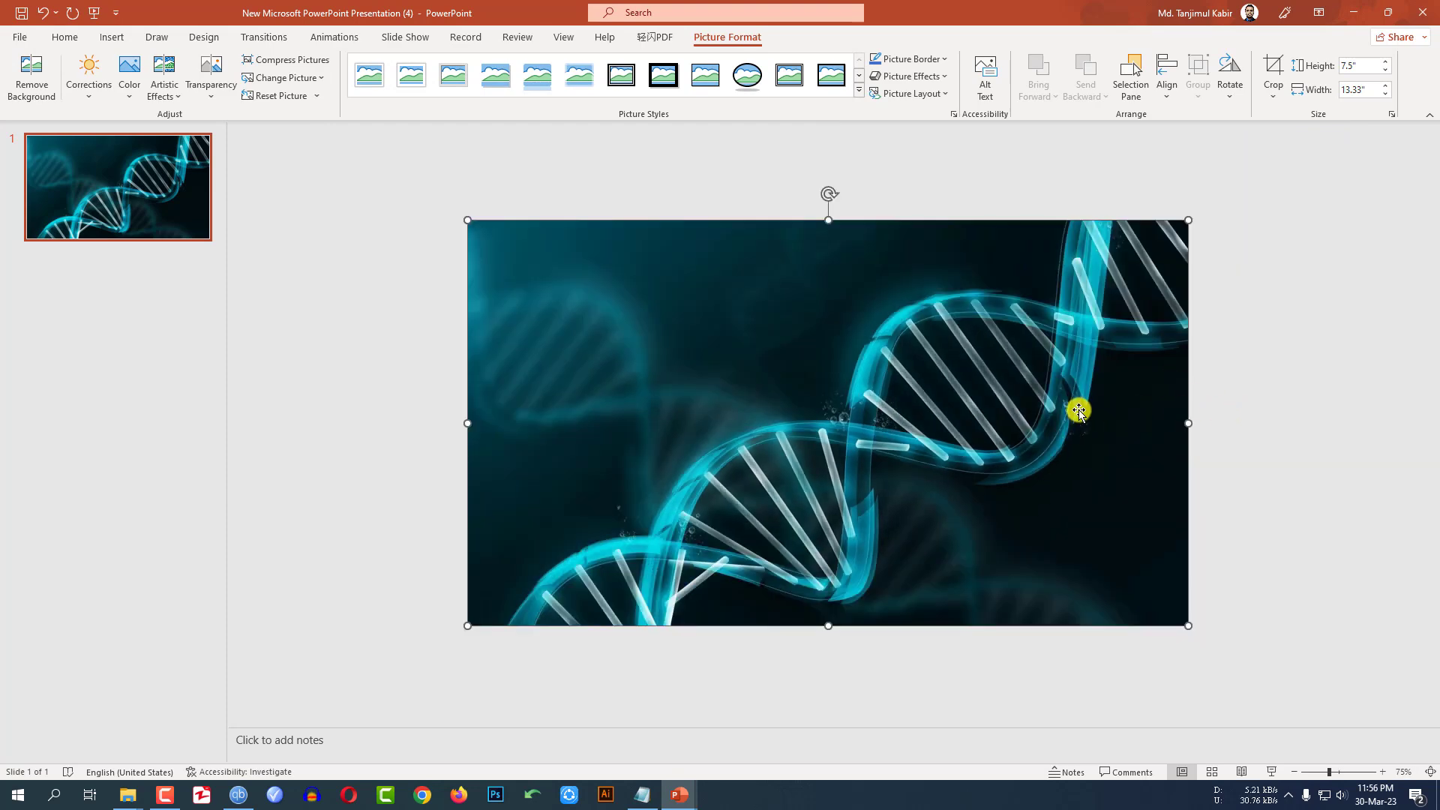
Draw a rectangle covering the whole slide.
drag(1079, 410, 1080, 409)
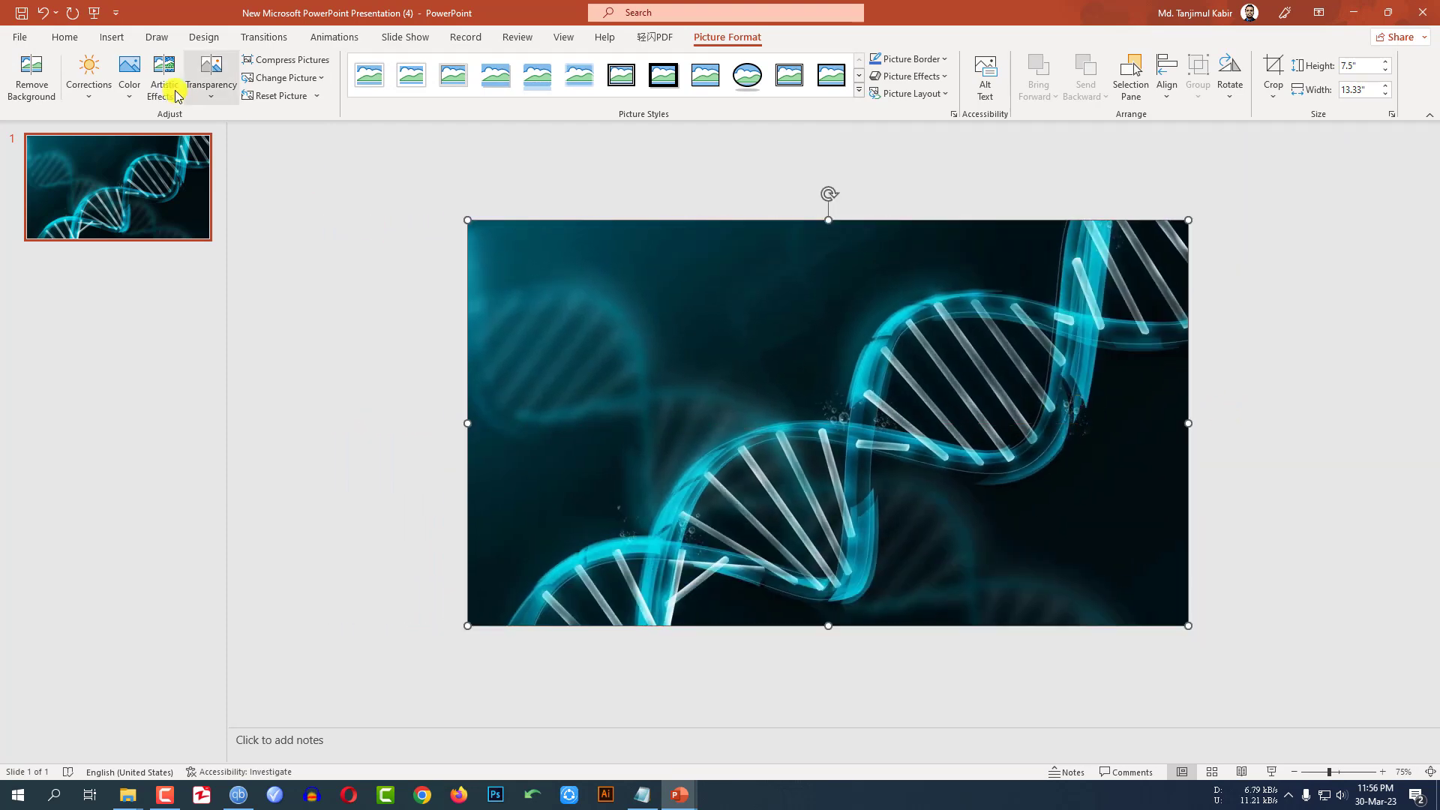
click(111, 38)
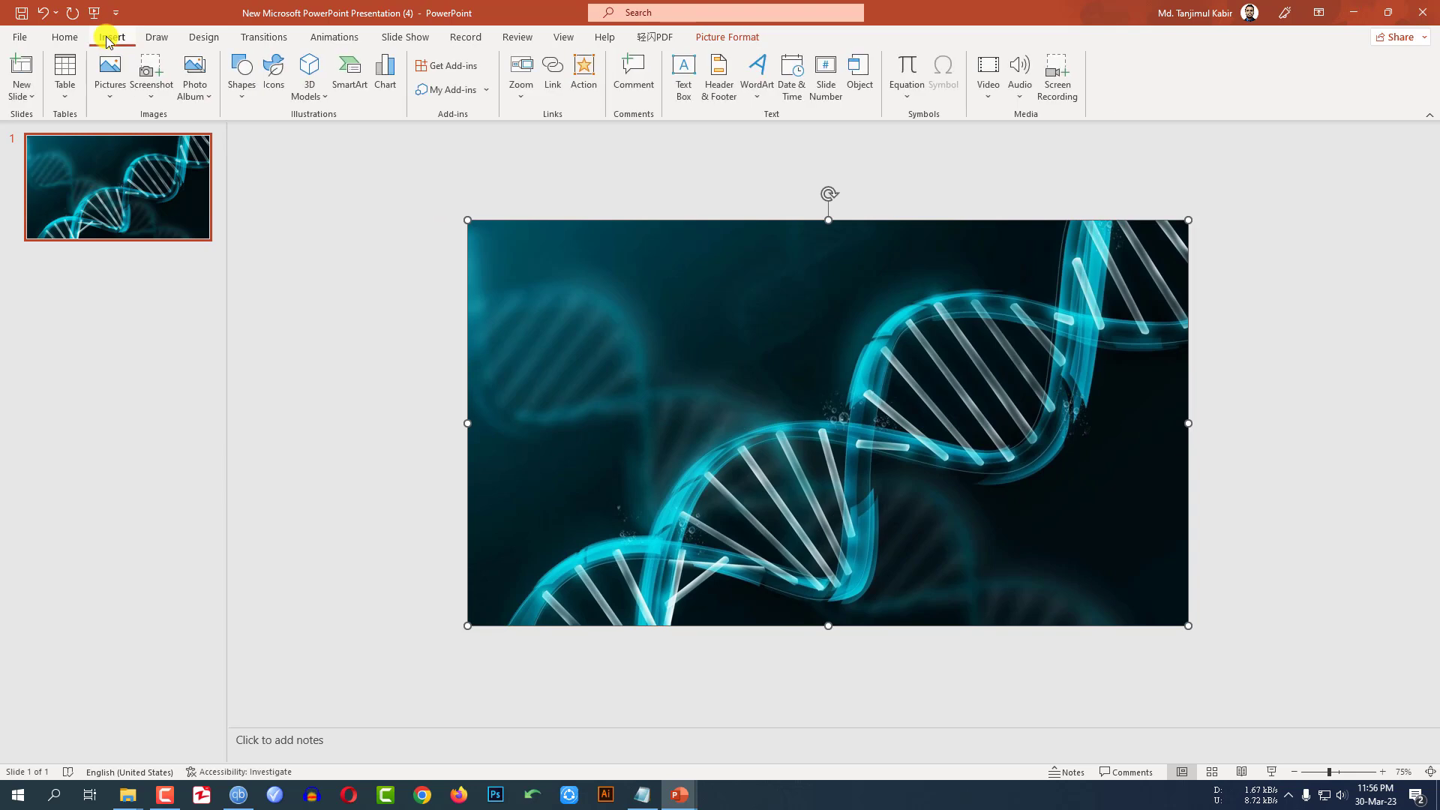
click(241, 82)
click(280, 138)
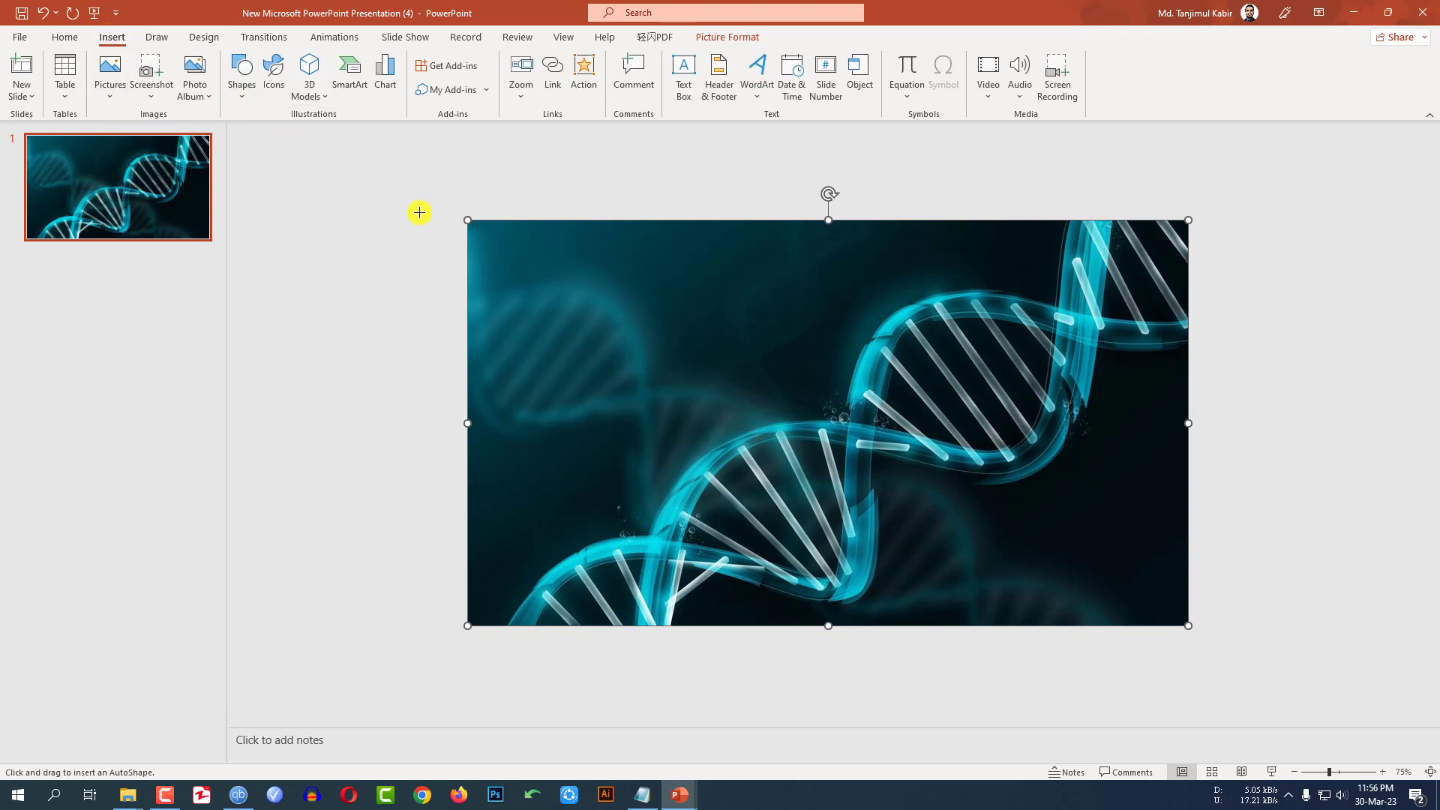
mouse_move(468, 222)
mouse_down()
mouse_move(1180, 636)
mouse_move(1189, 625)
mouse_up()
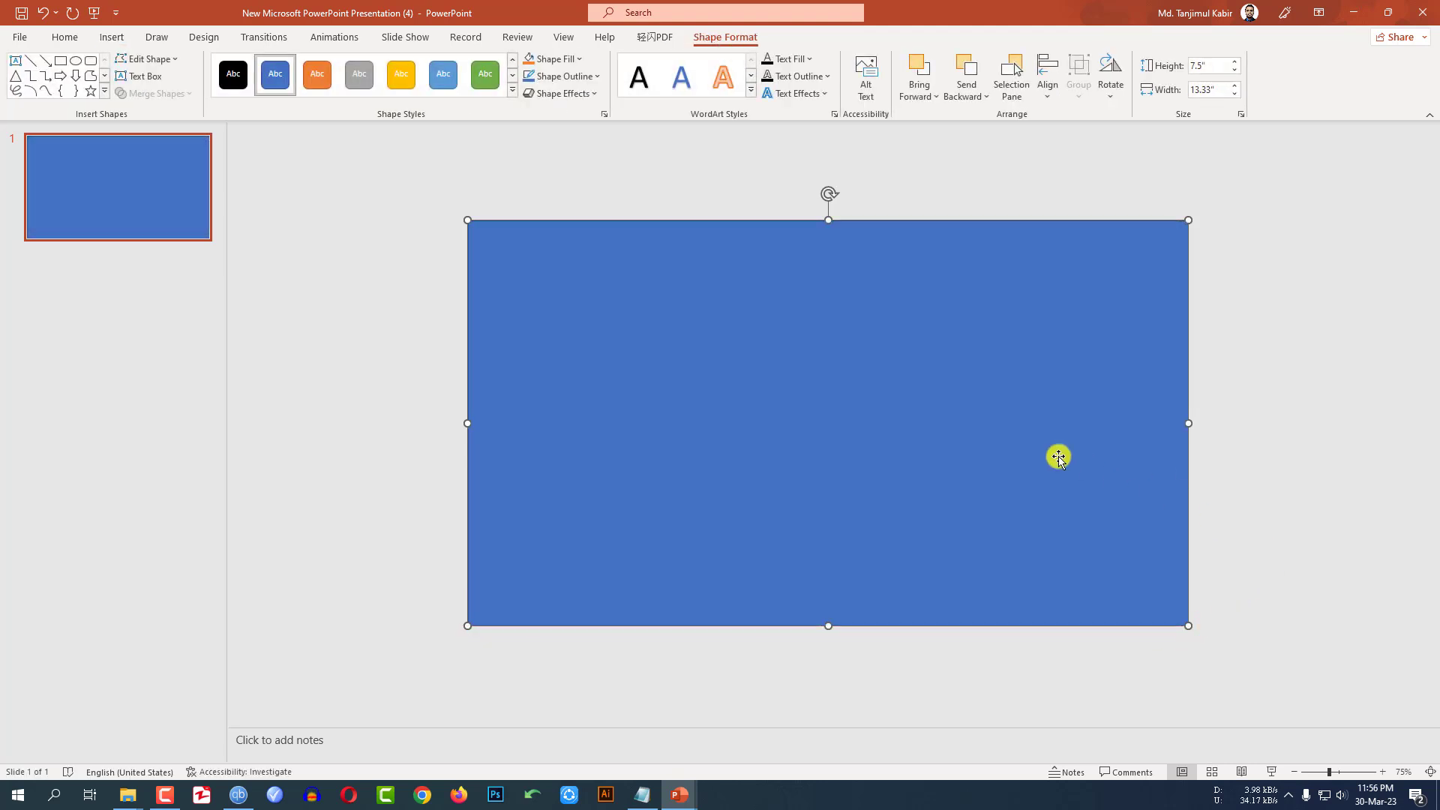
Give the rectangle no outline and a black fill.
click(597, 78)
click(574, 234)
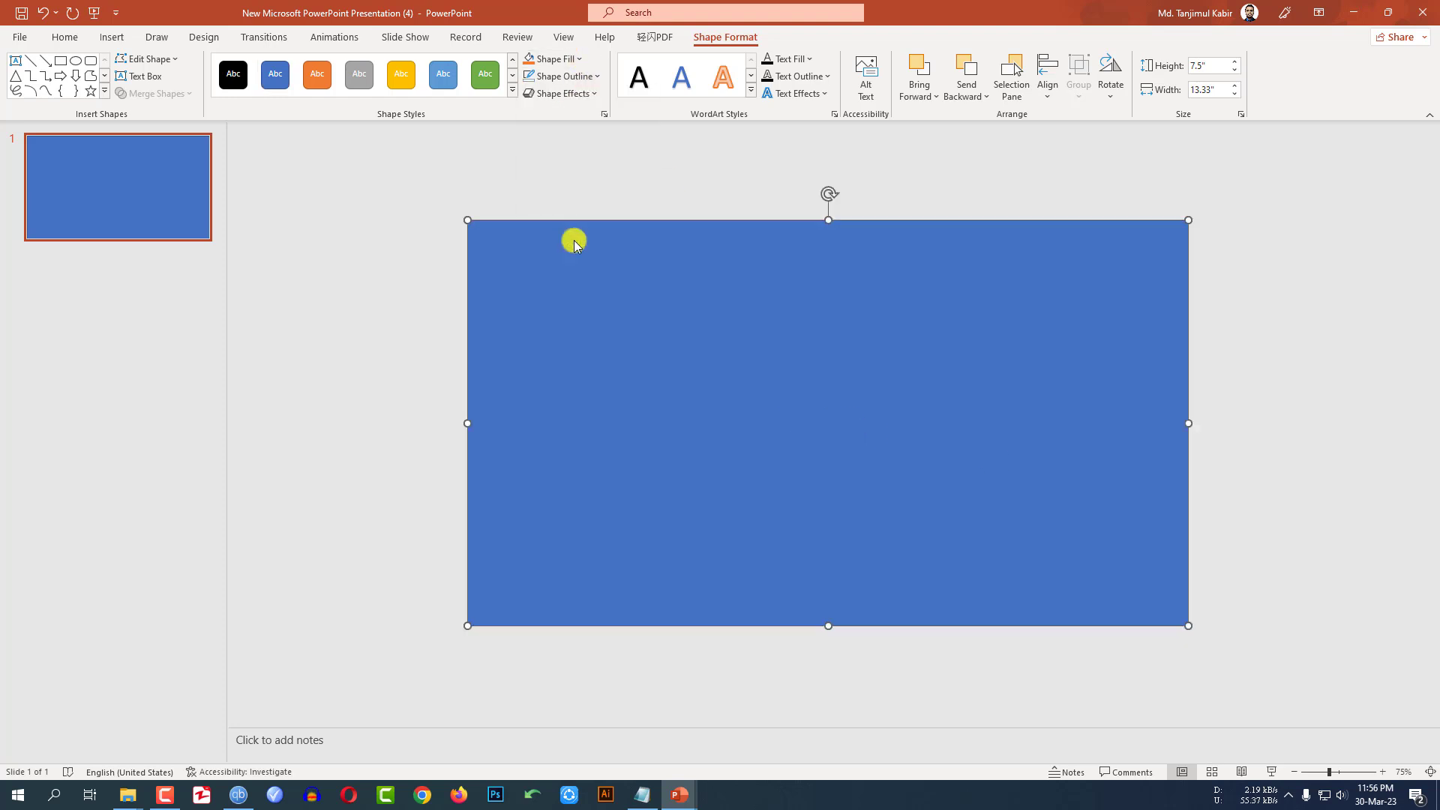
click(578, 62)
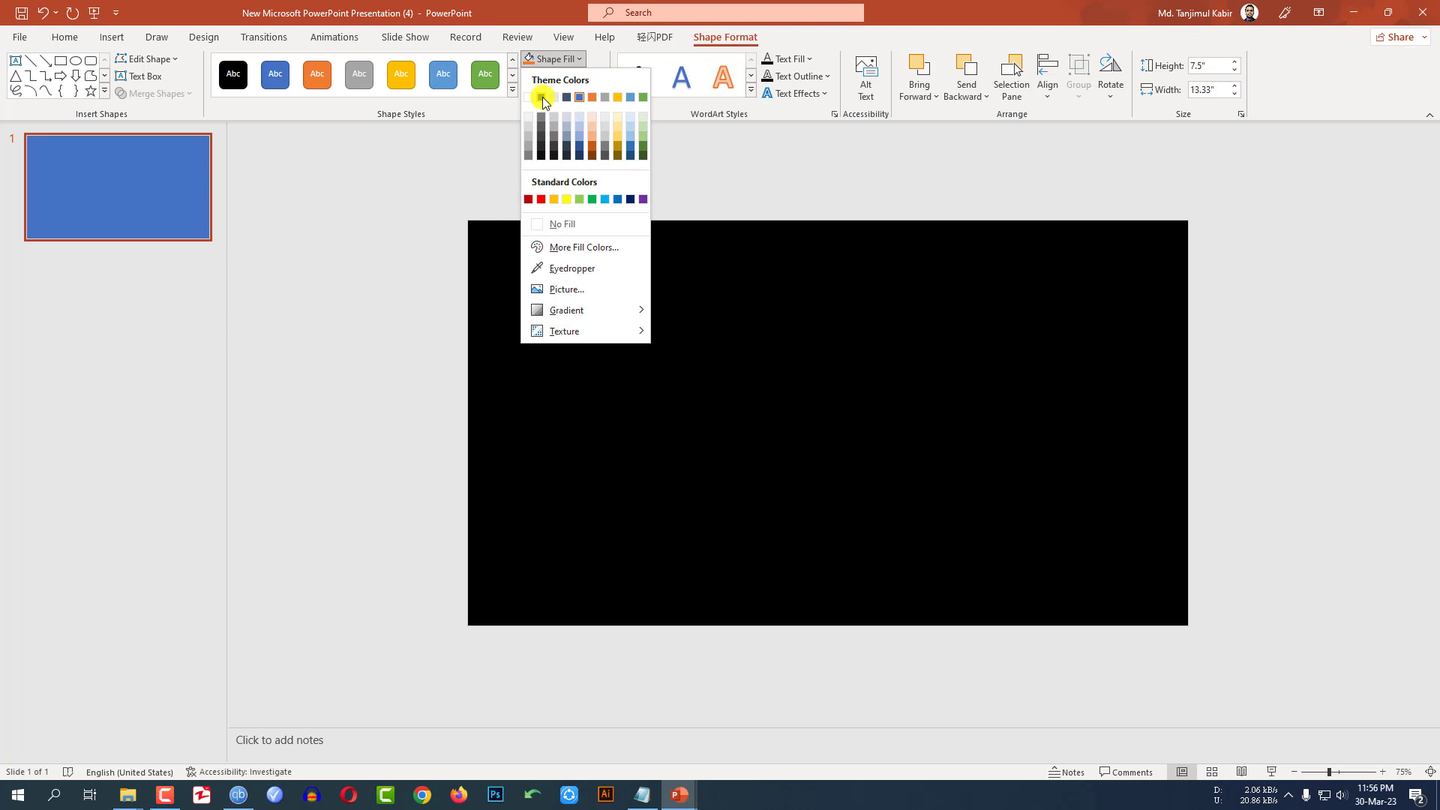
click(542, 97)
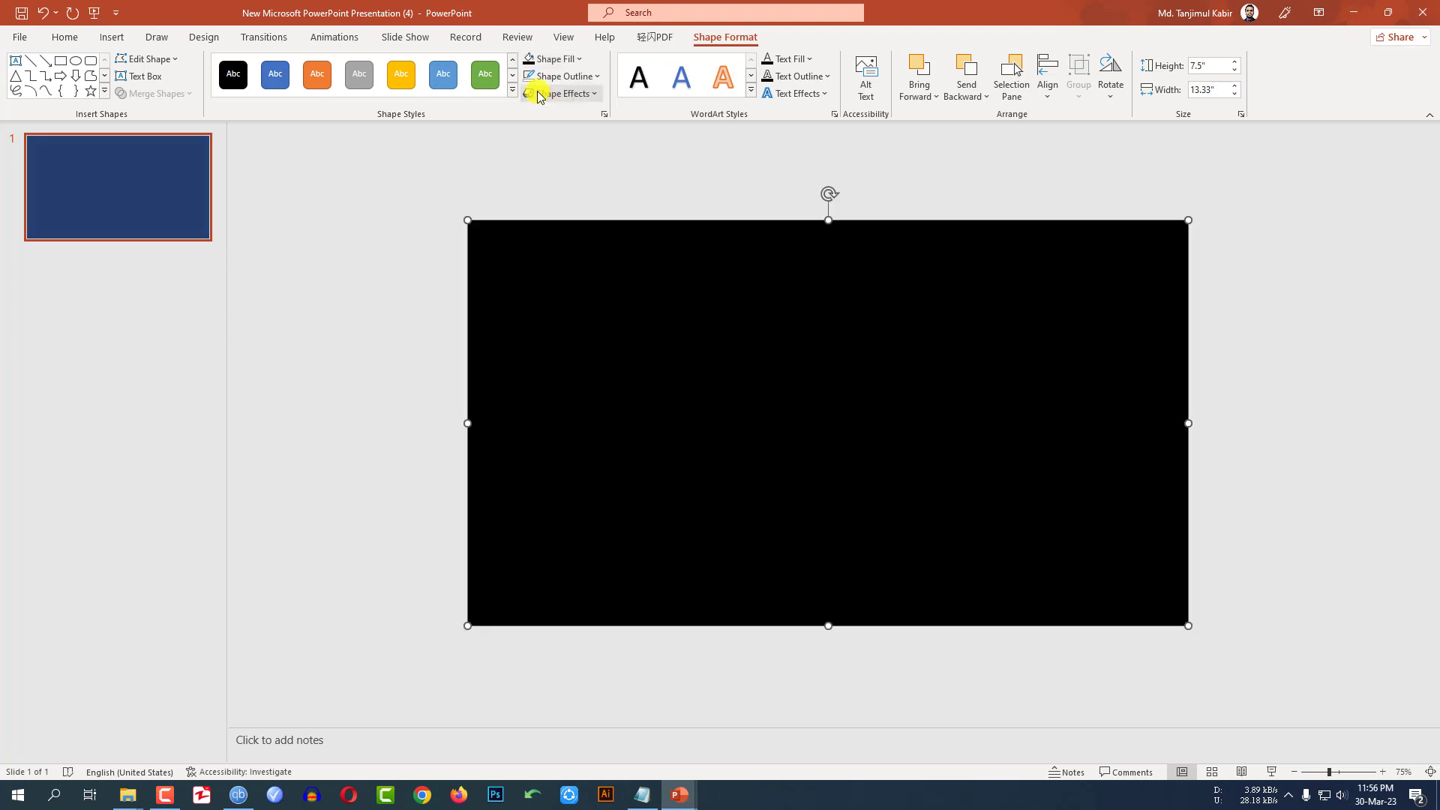
Set the black rectangle's fill transparency to 42%.
right_click(771, 325)
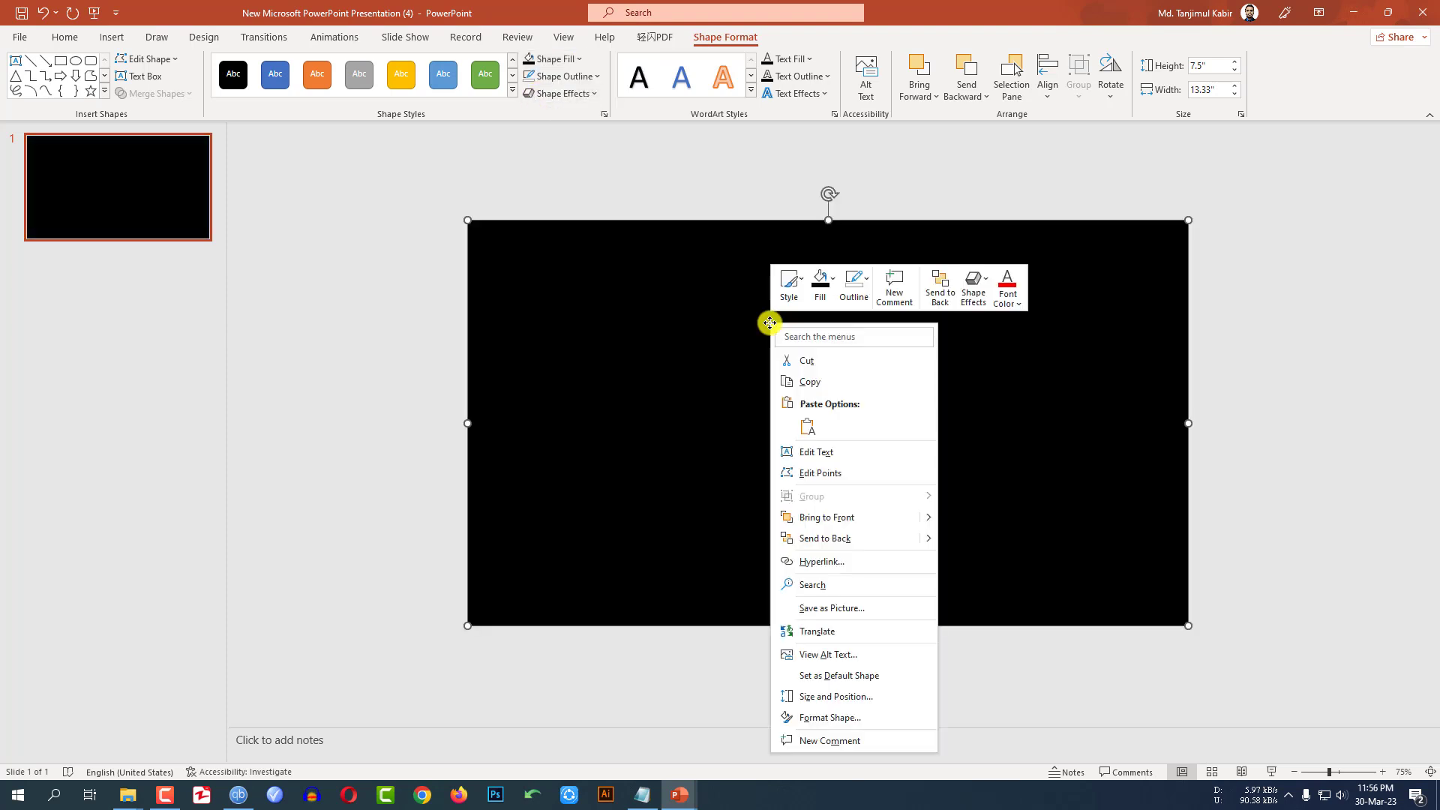
click(830, 718)
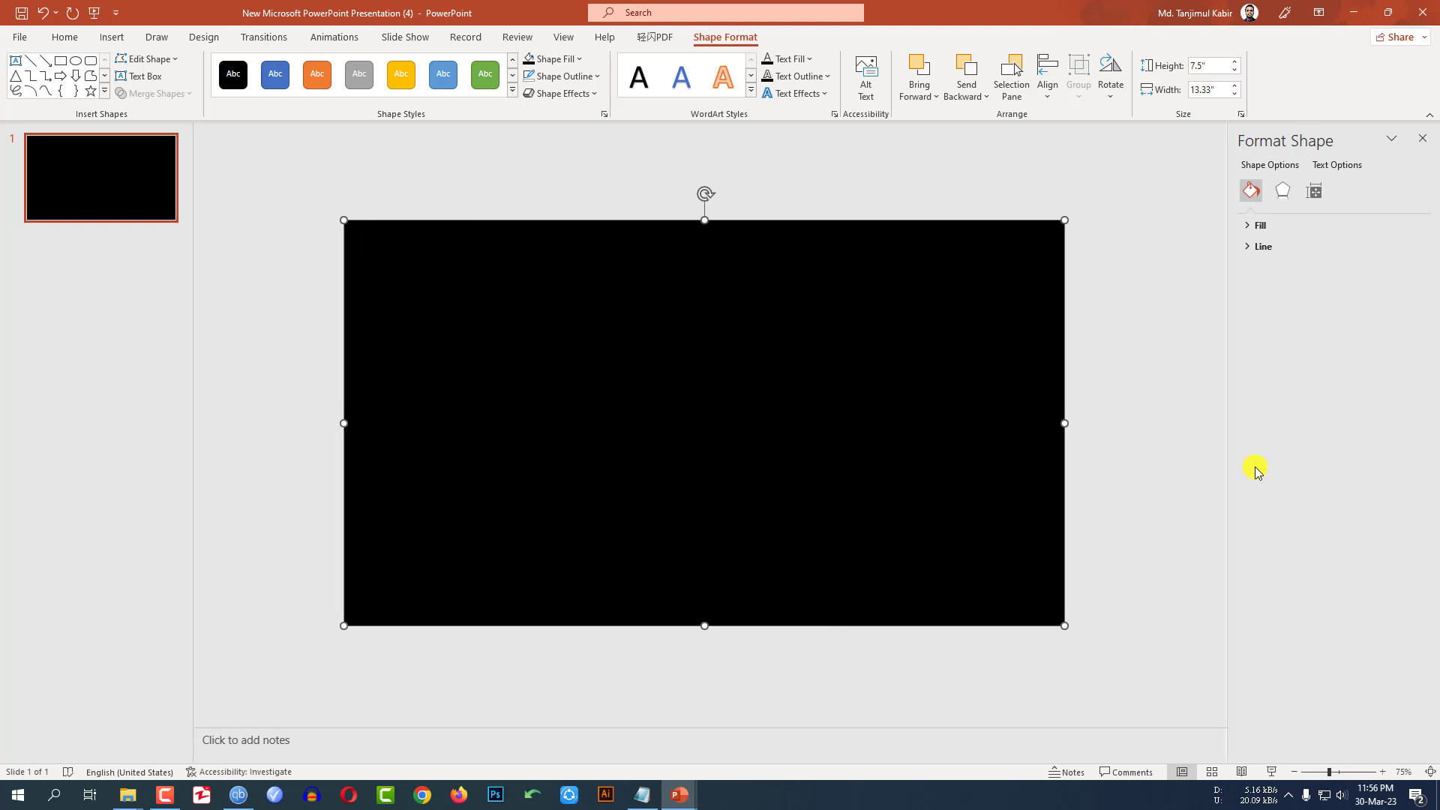
click(1262, 225)
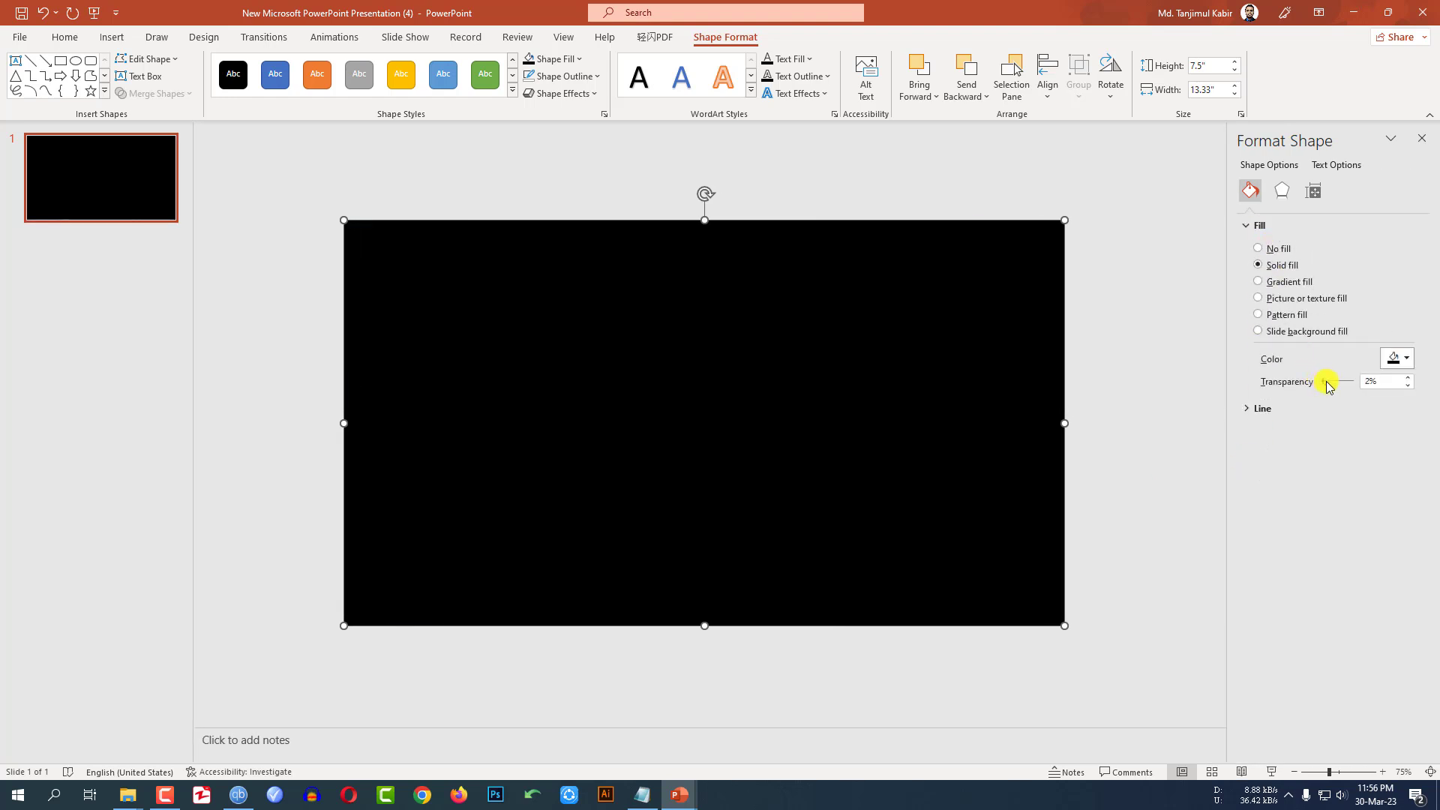
drag(1326, 384, 1338, 384)
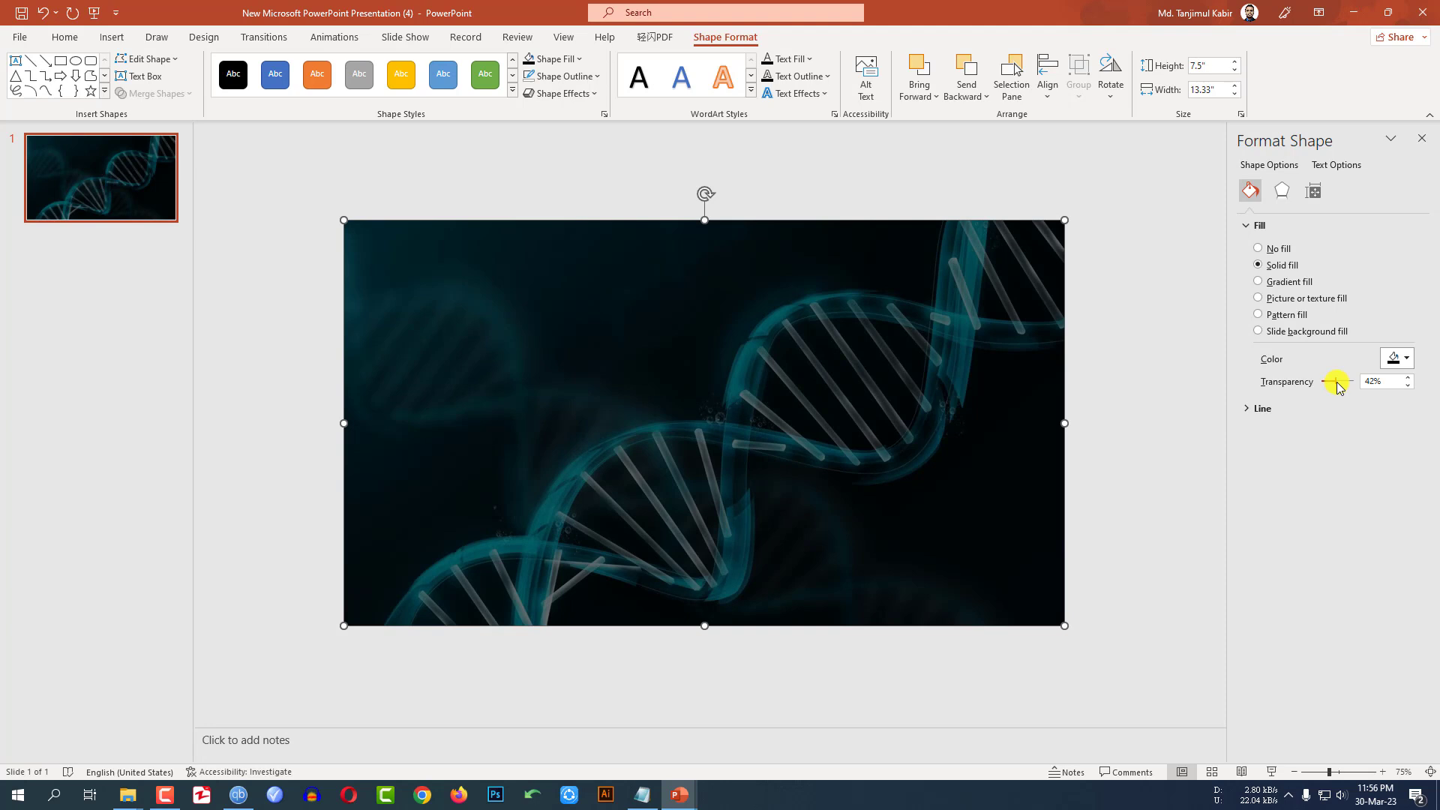
key(Escape)
click(113, 38)
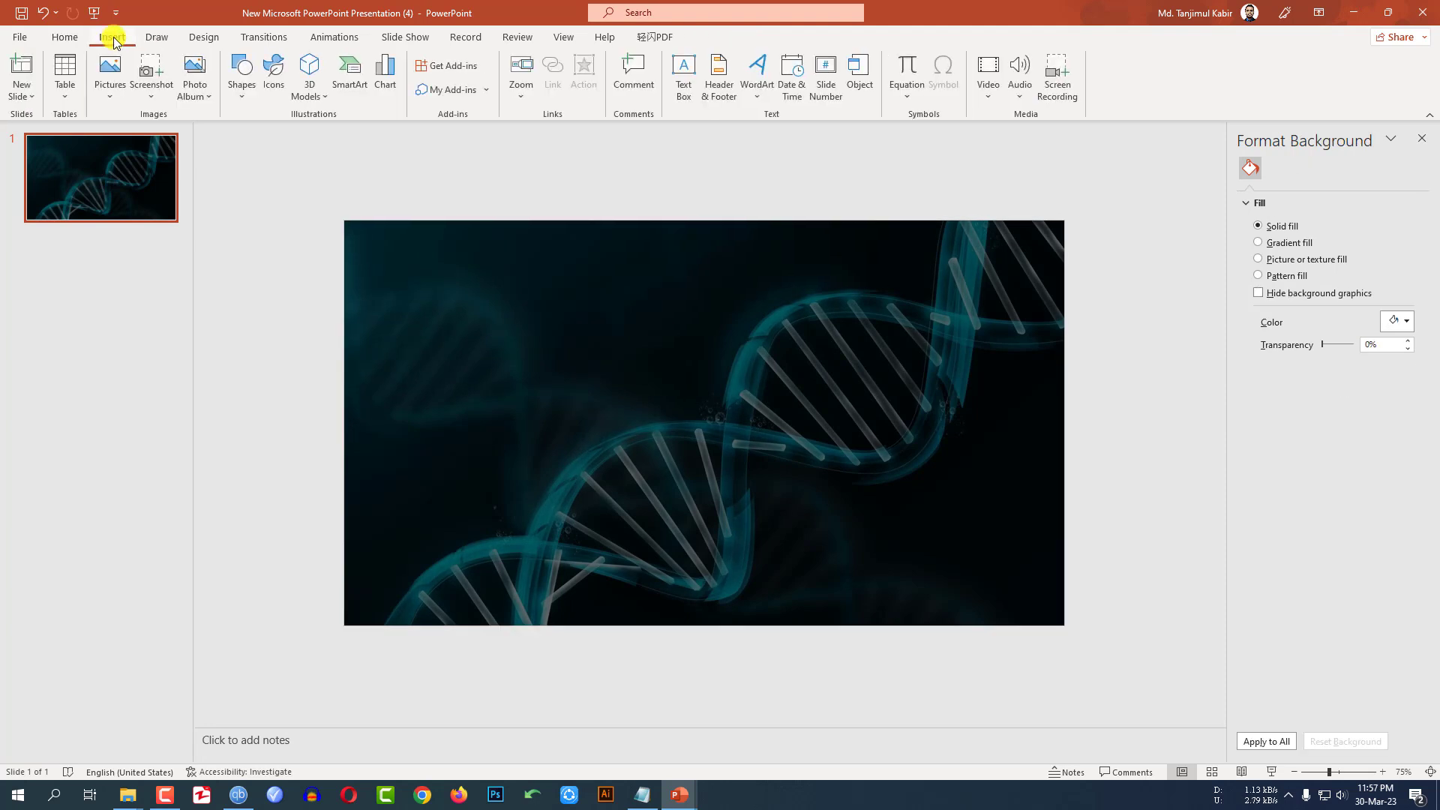
Insert the anatomical heart from a stock 3D model search for 'heart'.
click(321, 101)
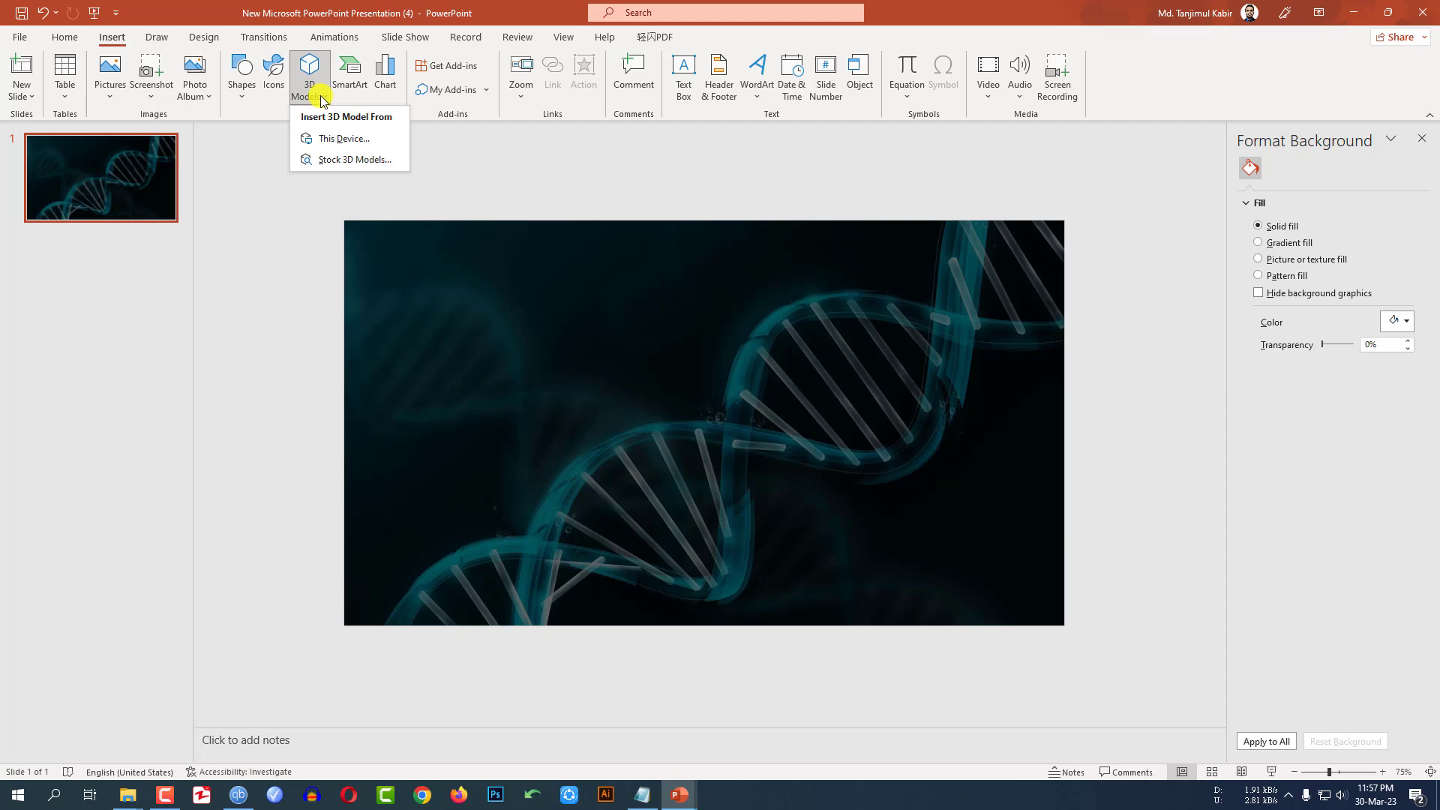
click(347, 161)
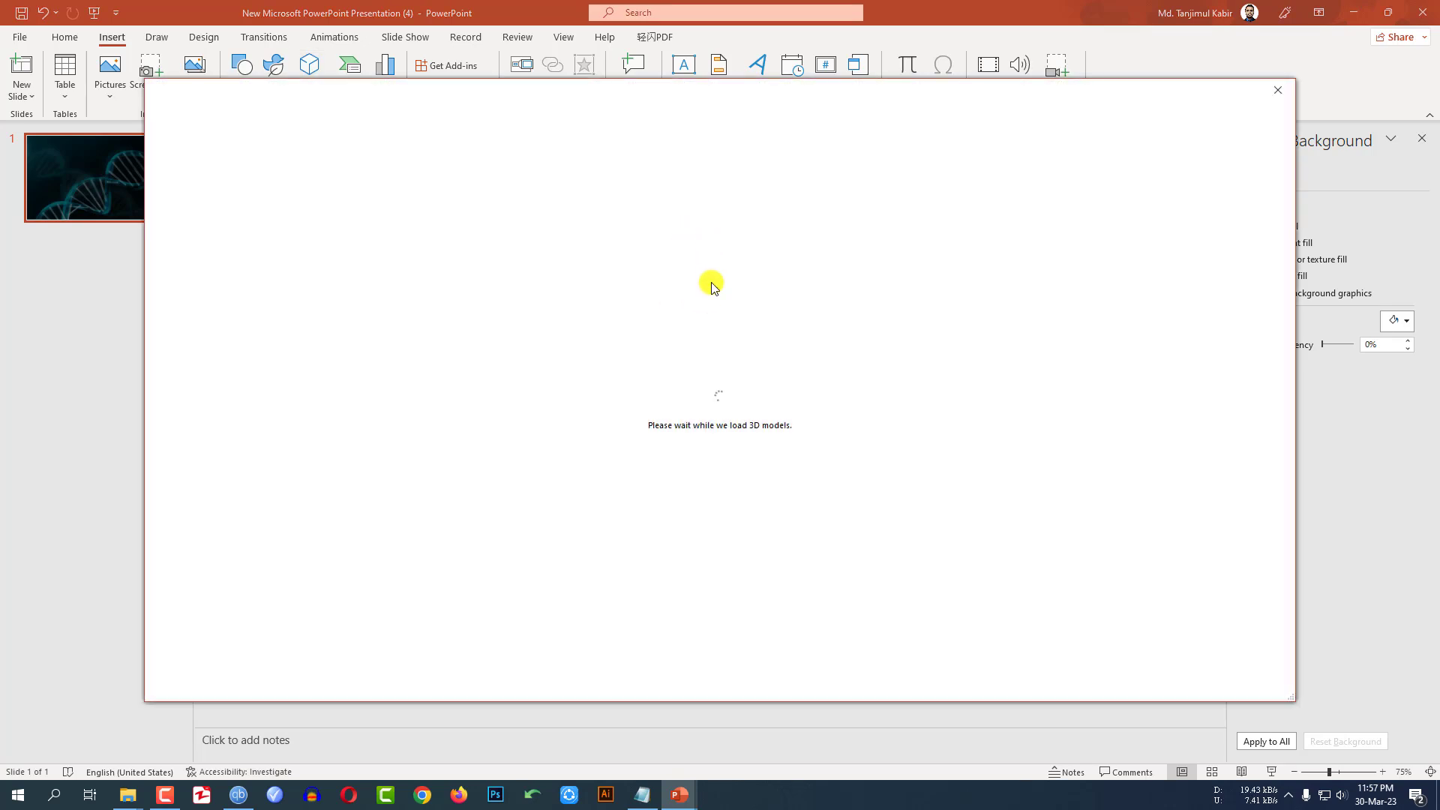
click(546, 158)
text(heart)
key(Return)
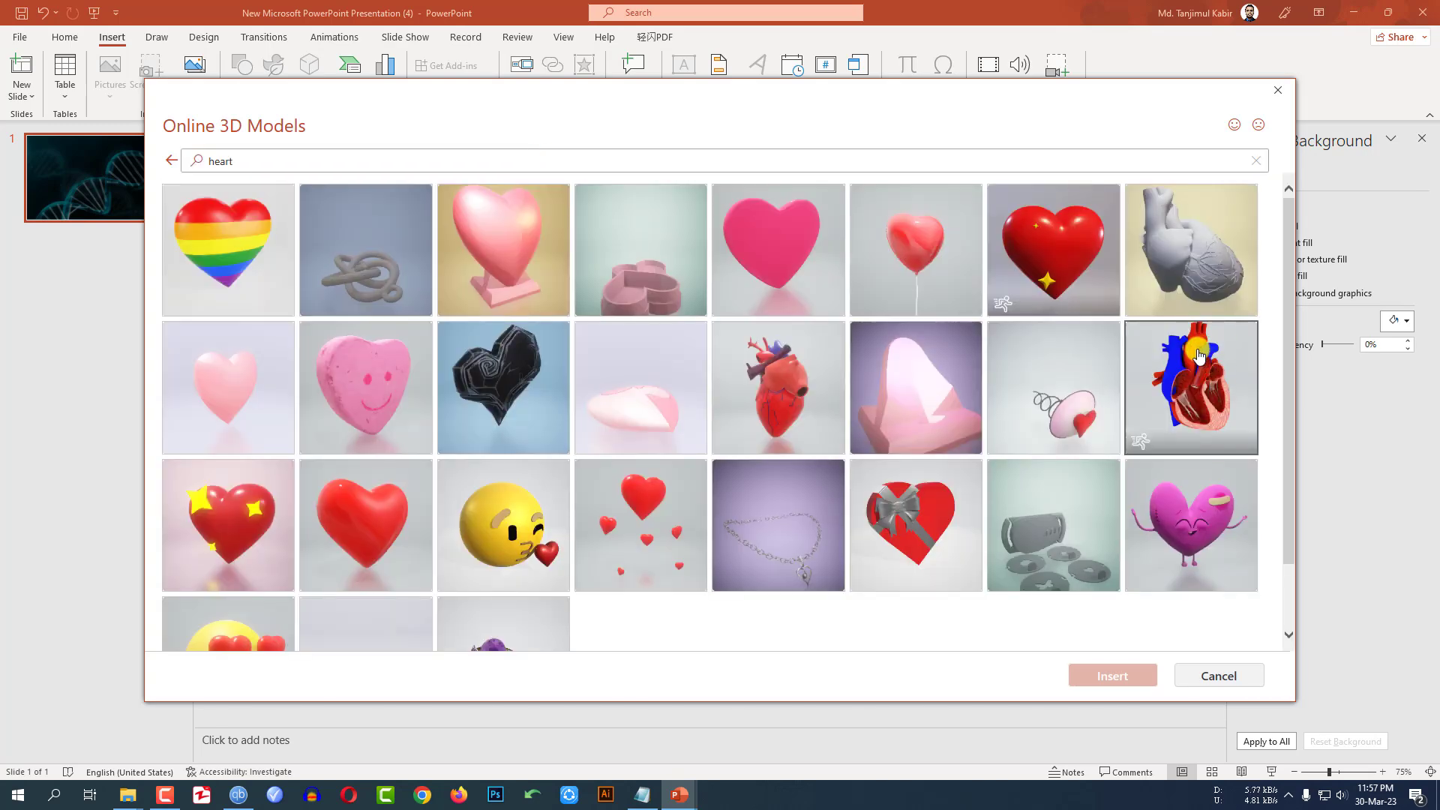
click(1198, 355)
click(1123, 679)
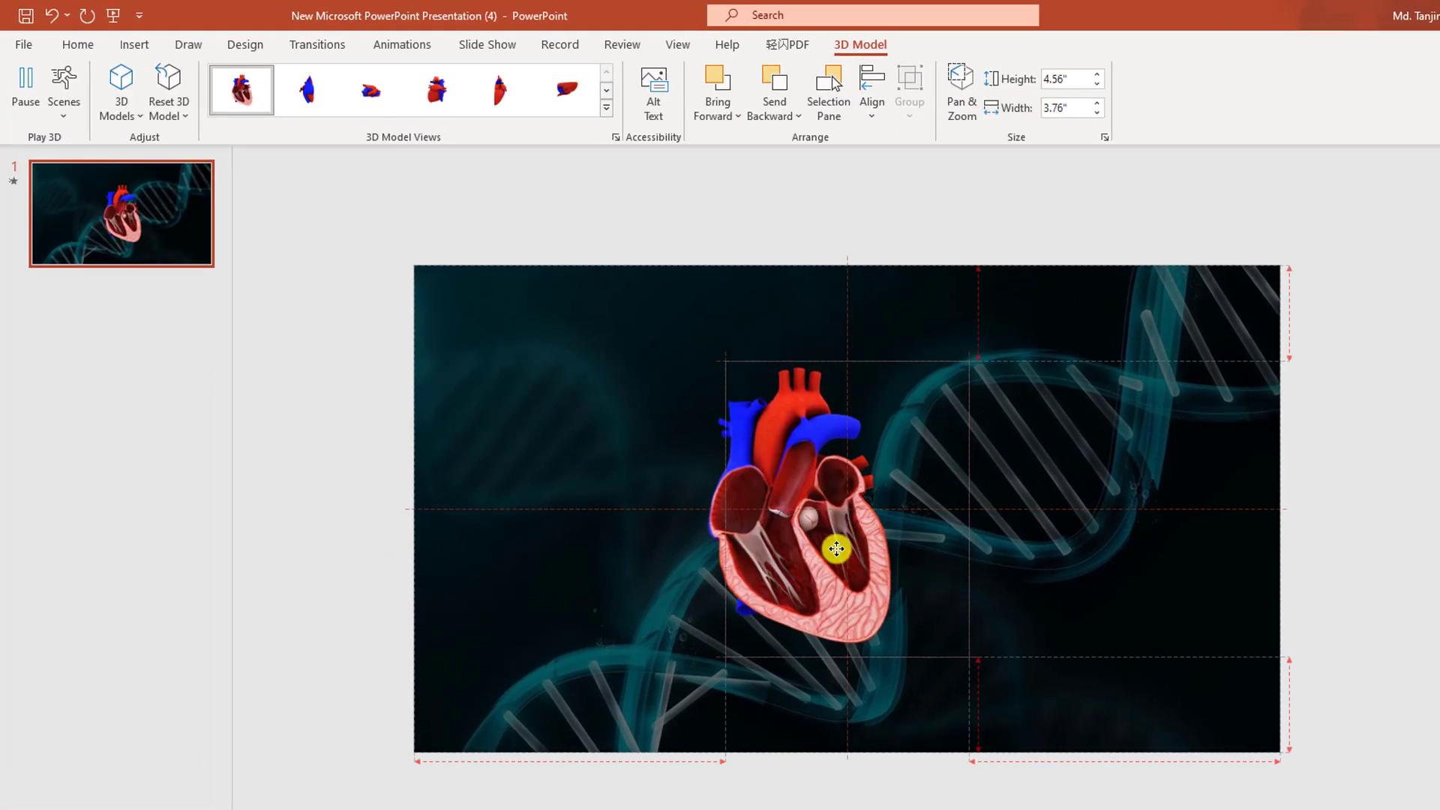
Move the heart model left and enlarge it to about 5.38" by 4.11".
drag(633, 553, 628, 553)
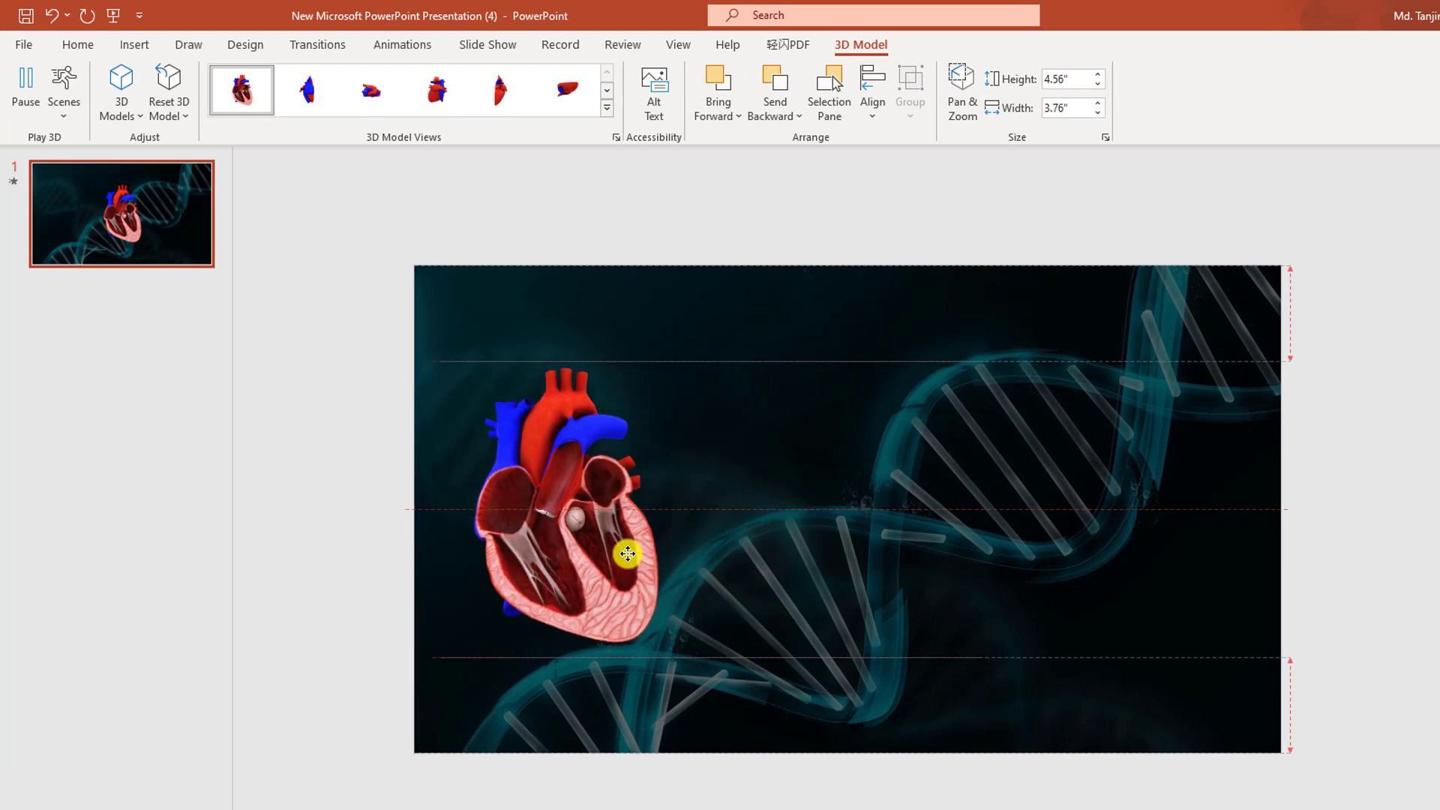
drag(685, 360, 711, 305)
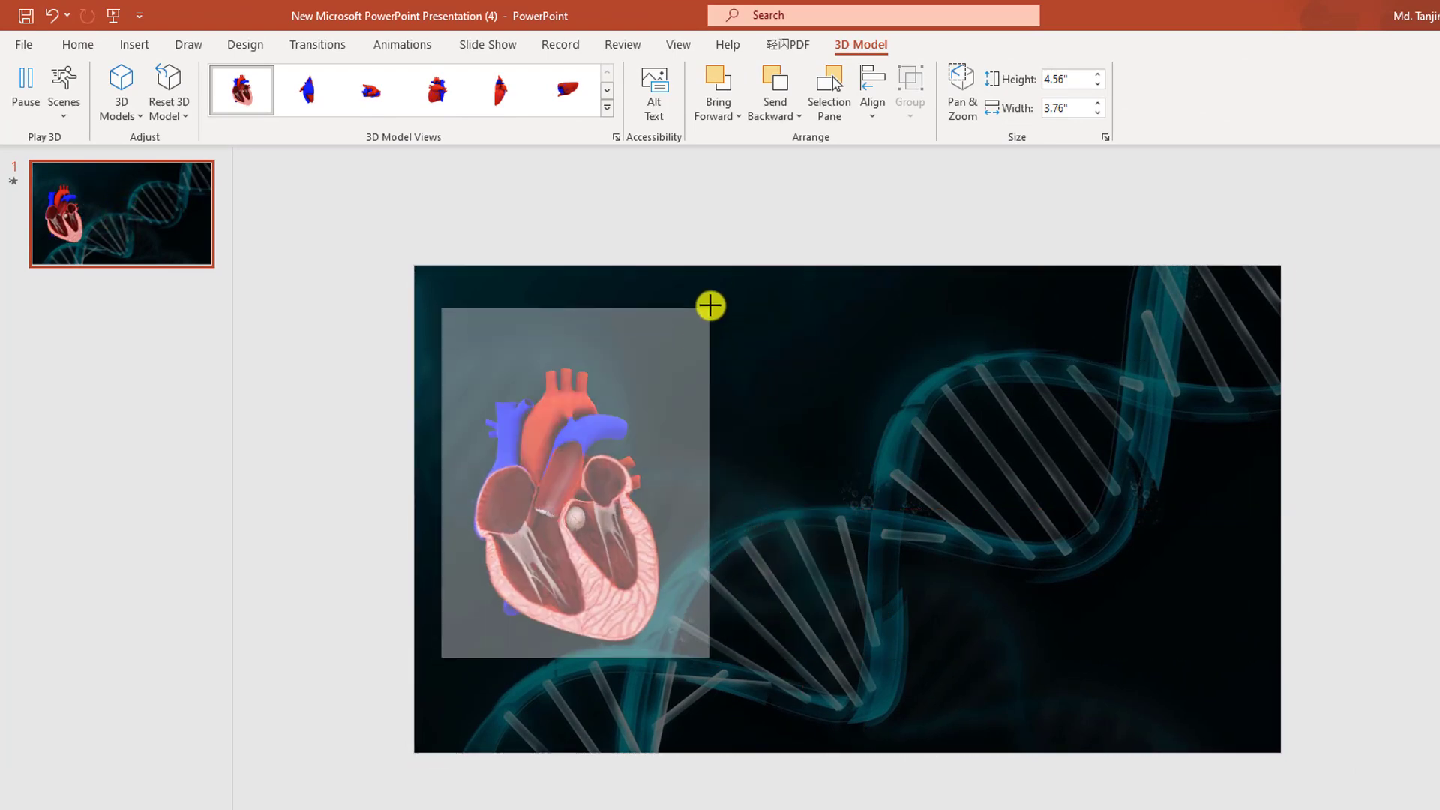
drag(620, 453, 598, 485)
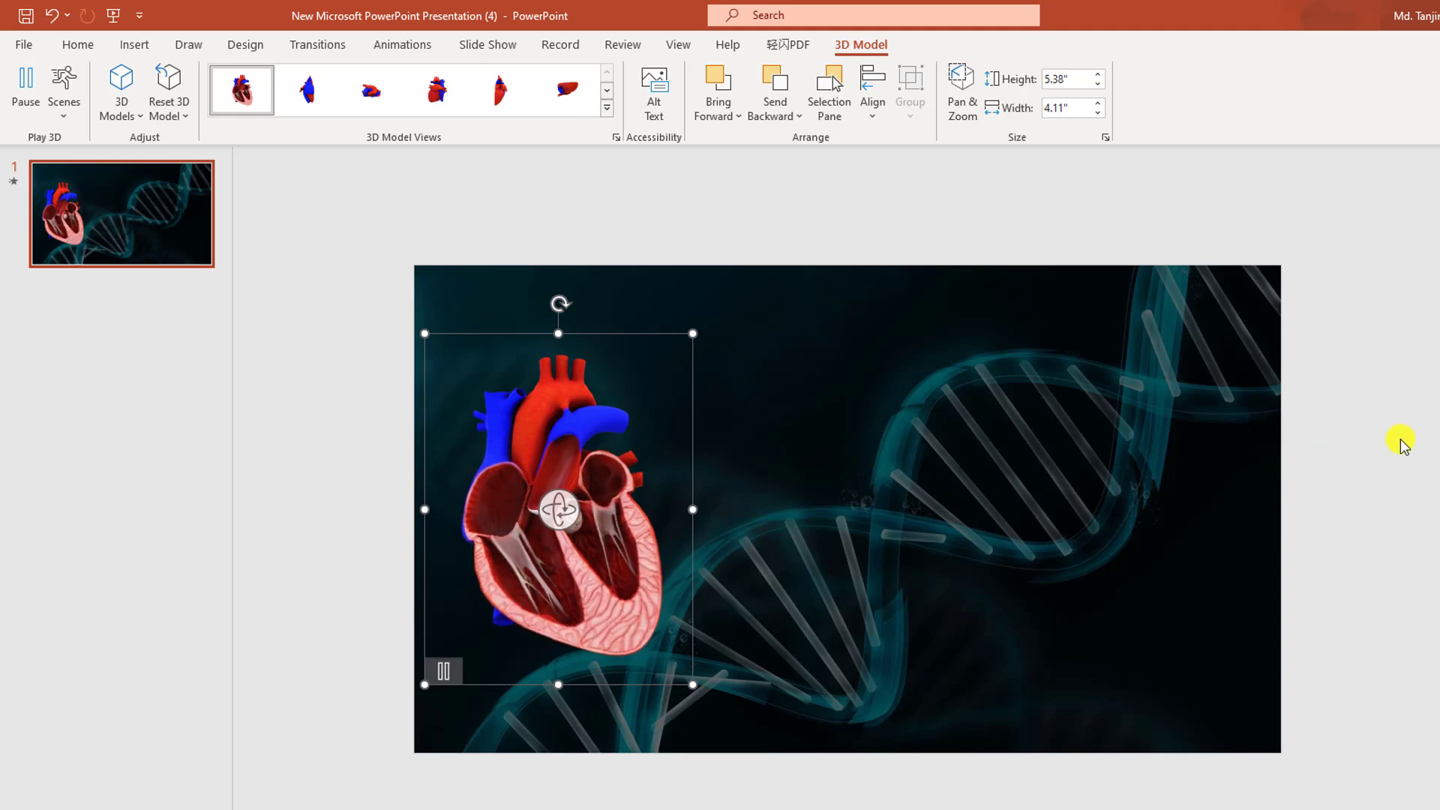
click(135, 47)
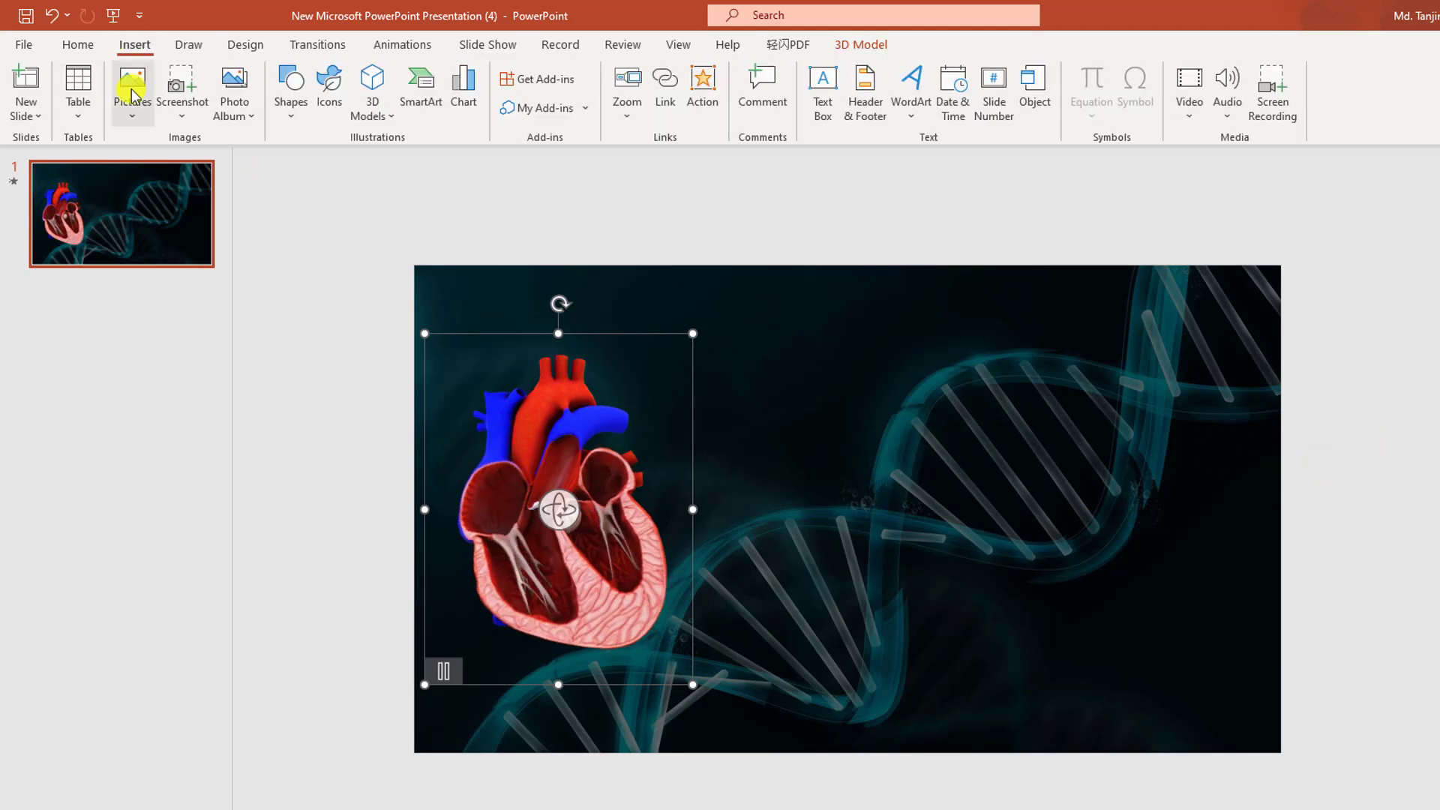
Add a HEART text box in the upper right and make its text white.
click(286, 113)
click(286, 163)
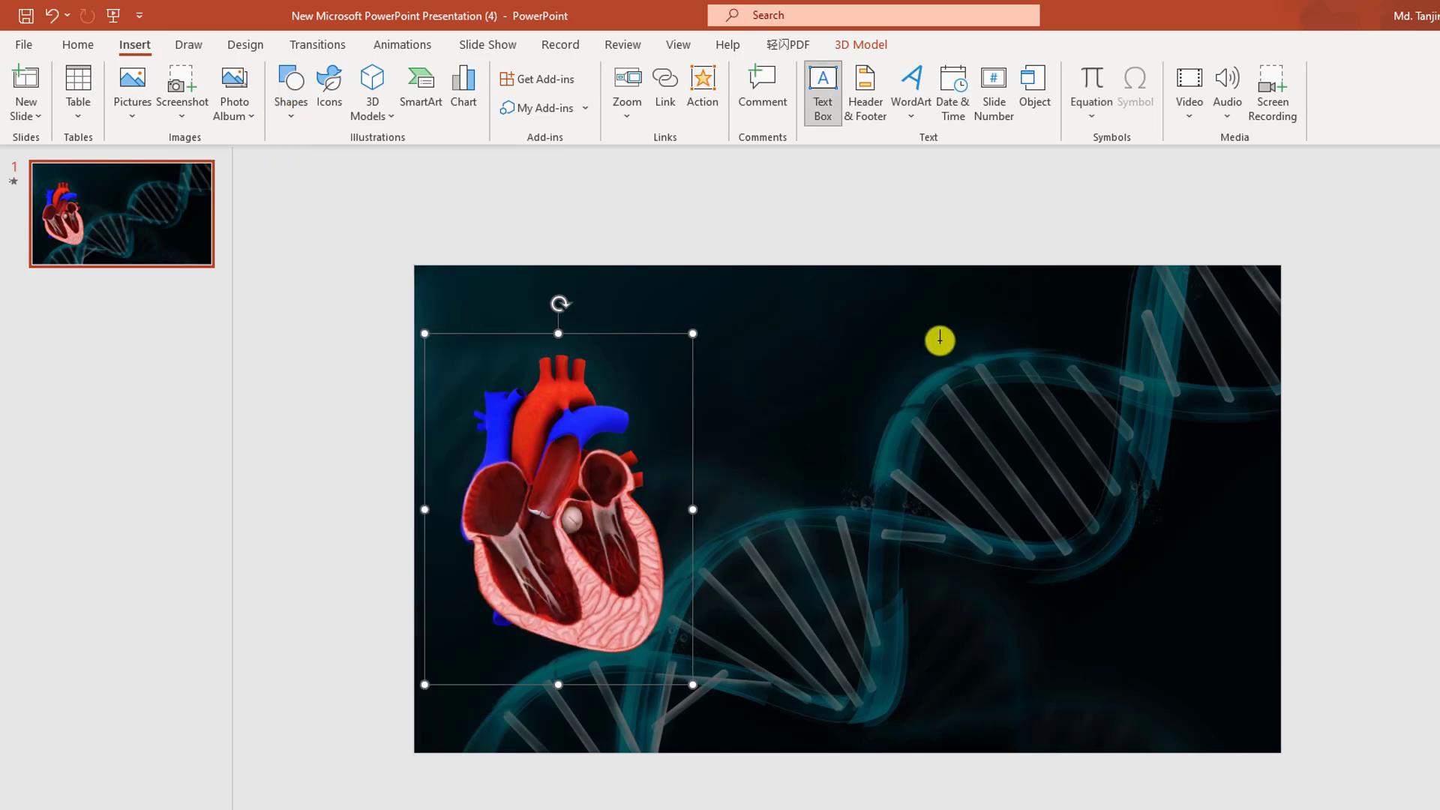
drag(1111, 390, 1115, 390)
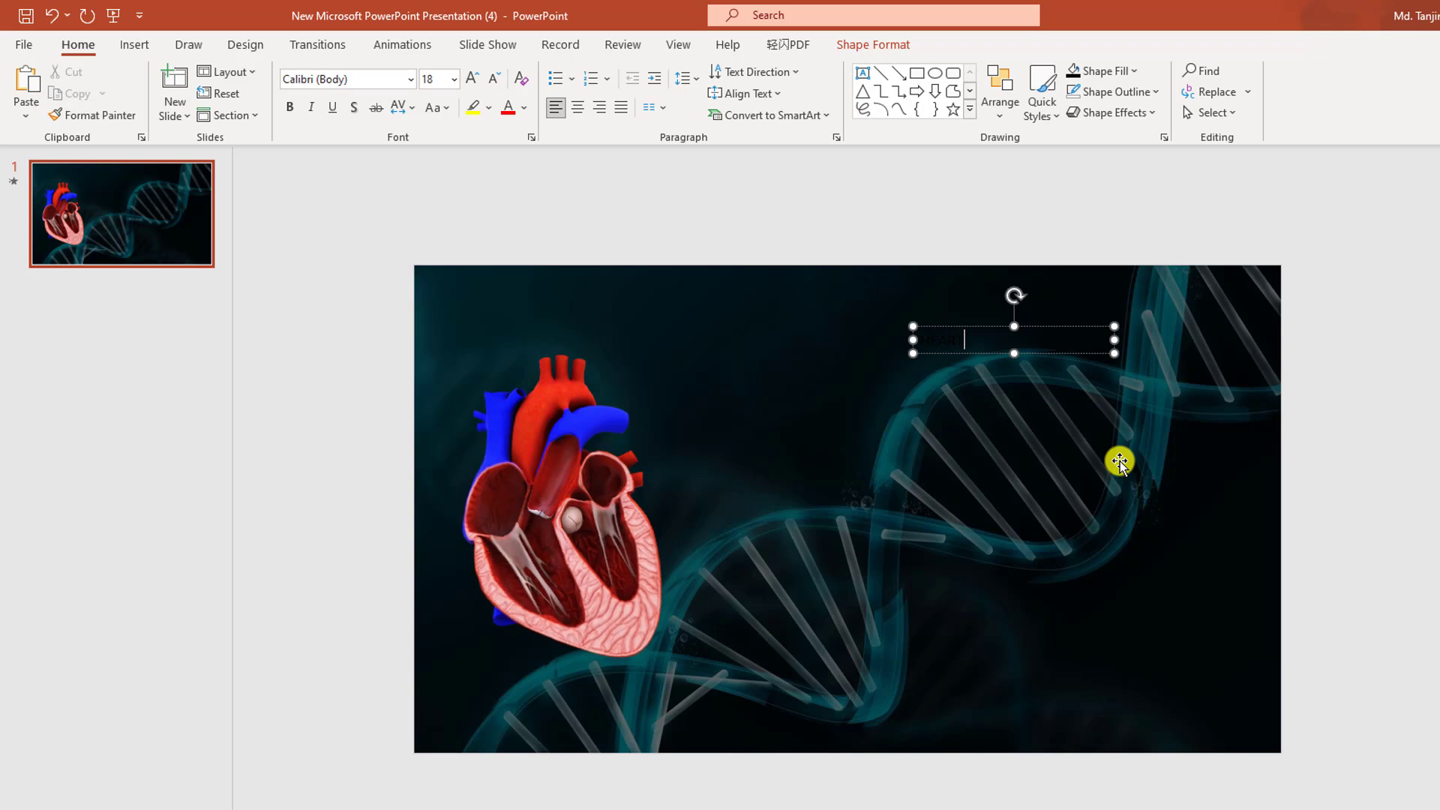
key(ctrl+a)
click(524, 107)
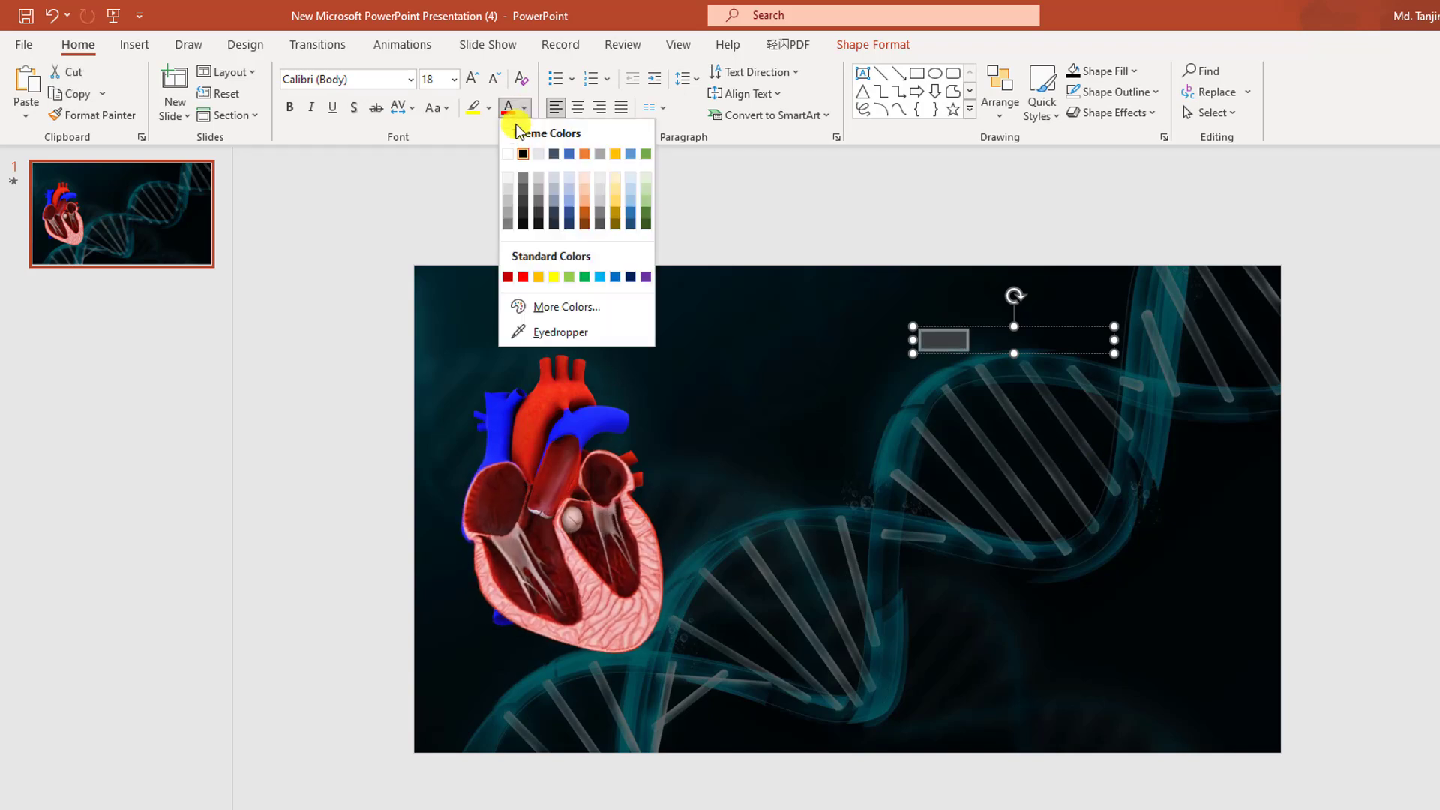
click(511, 152)
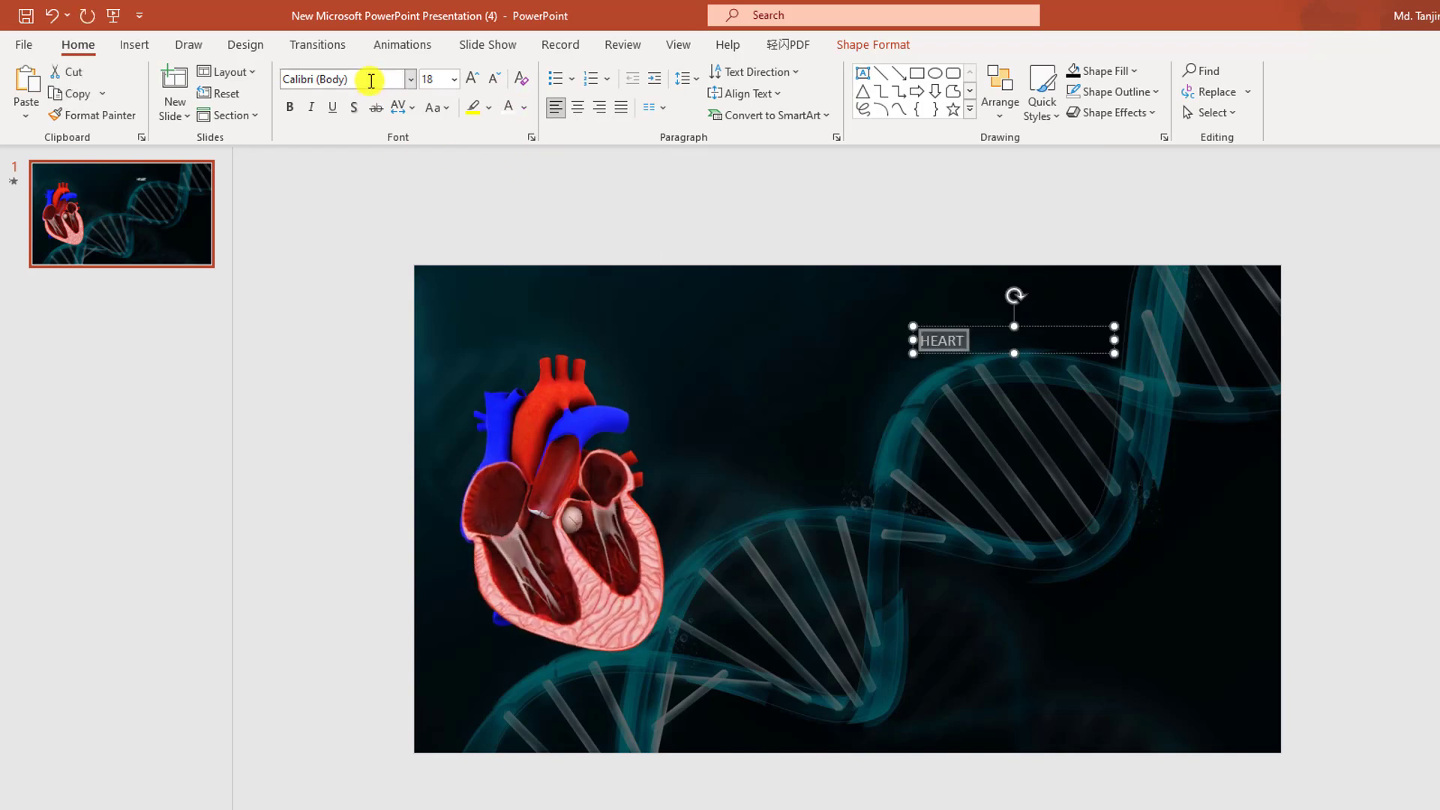
Set HEART to the Arial font and increase its size to 48.
click(371, 80)
text(Arial)
key(Return)
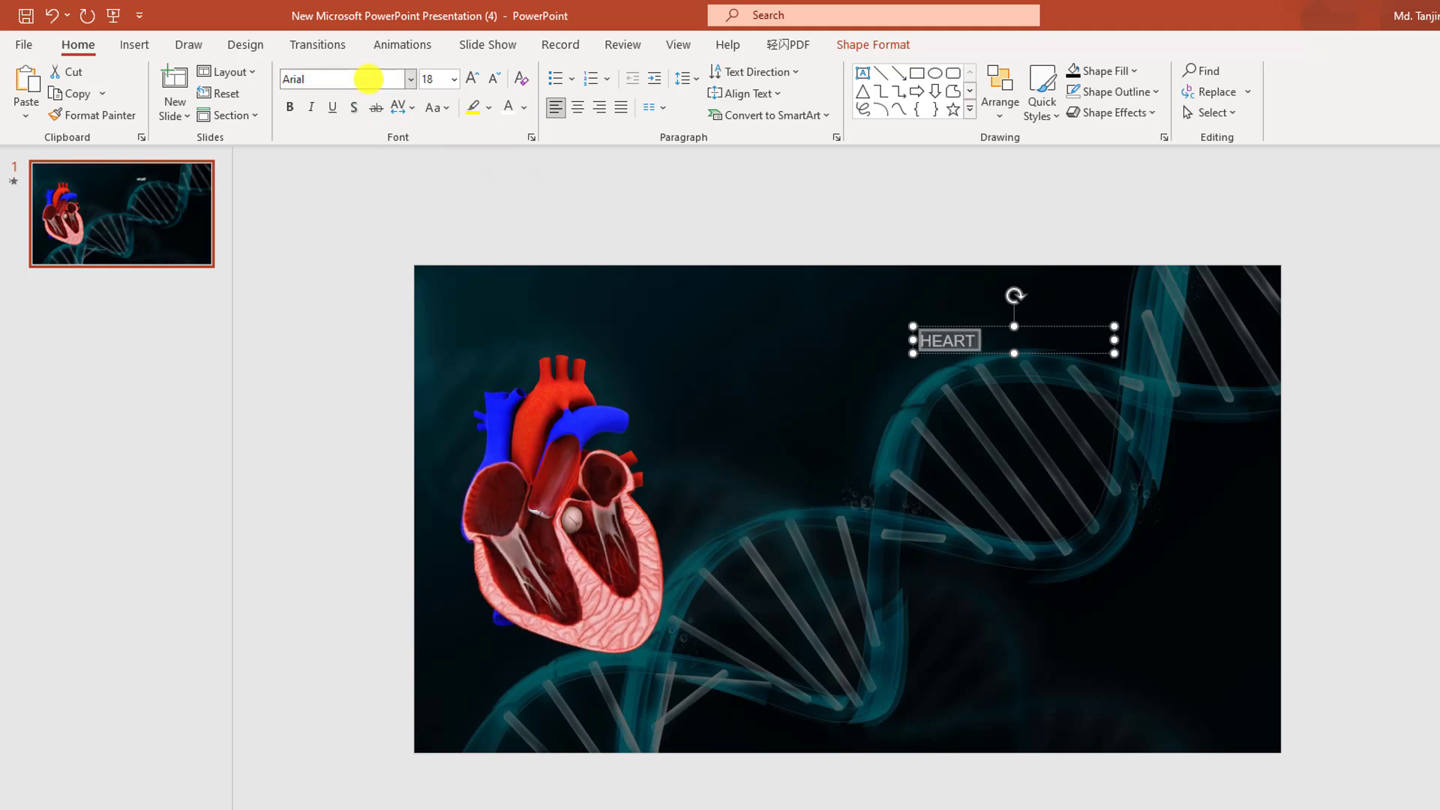
click(470, 78)
click(470, 78)
click(470, 78)
click(470, 78)
click(471, 78)
click(471, 78)
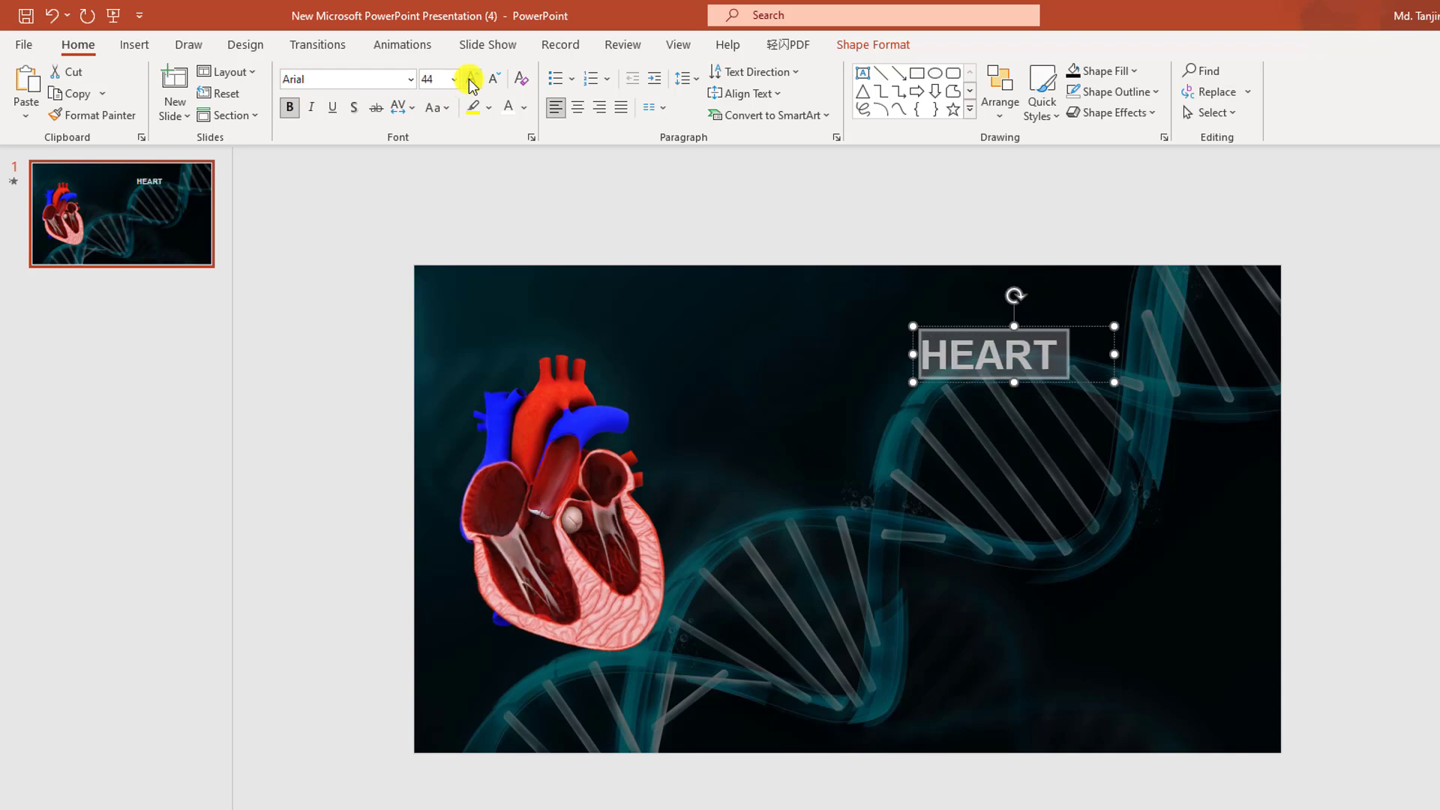
click(470, 78)
click(1275, 429)
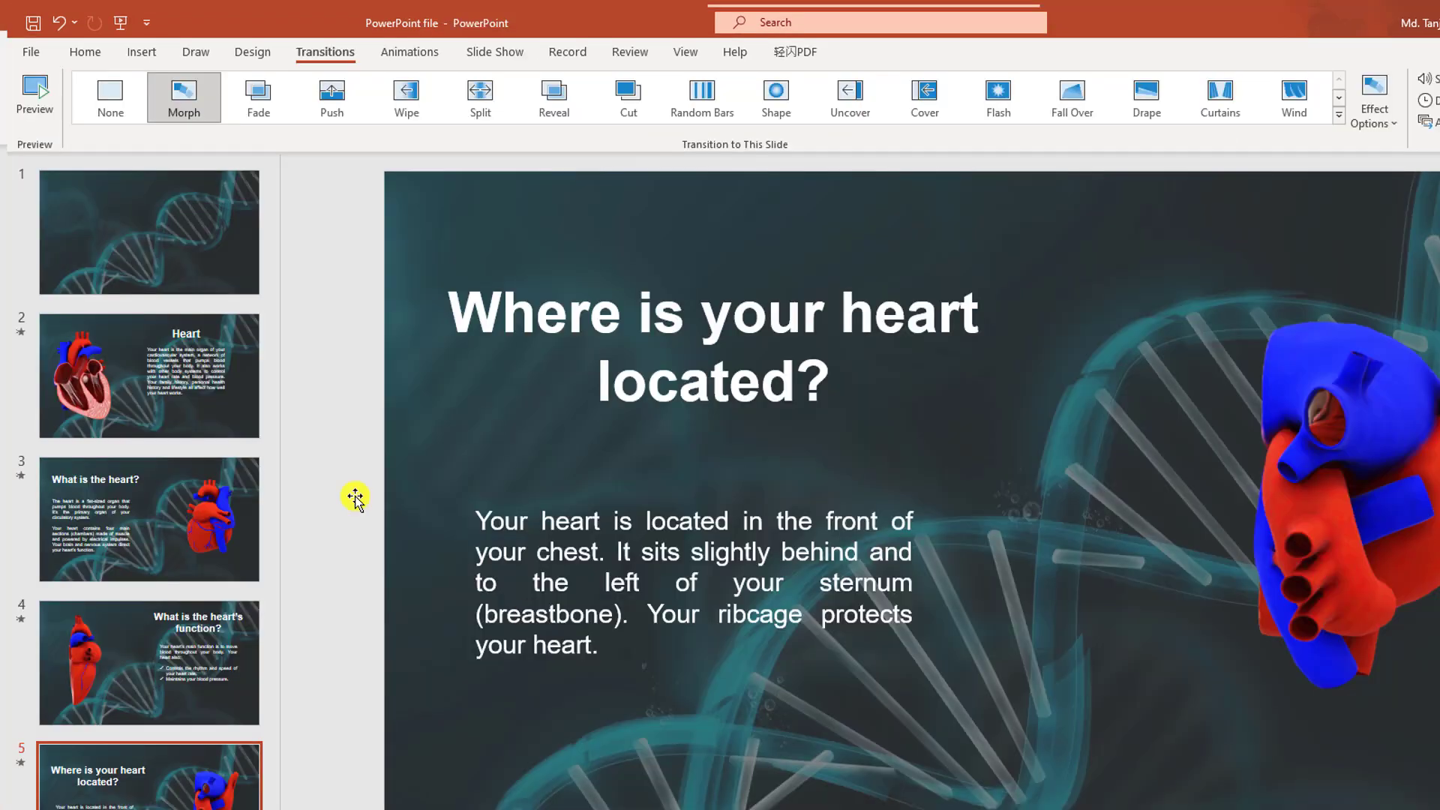
Duplicate the first slide.
click(151, 367)
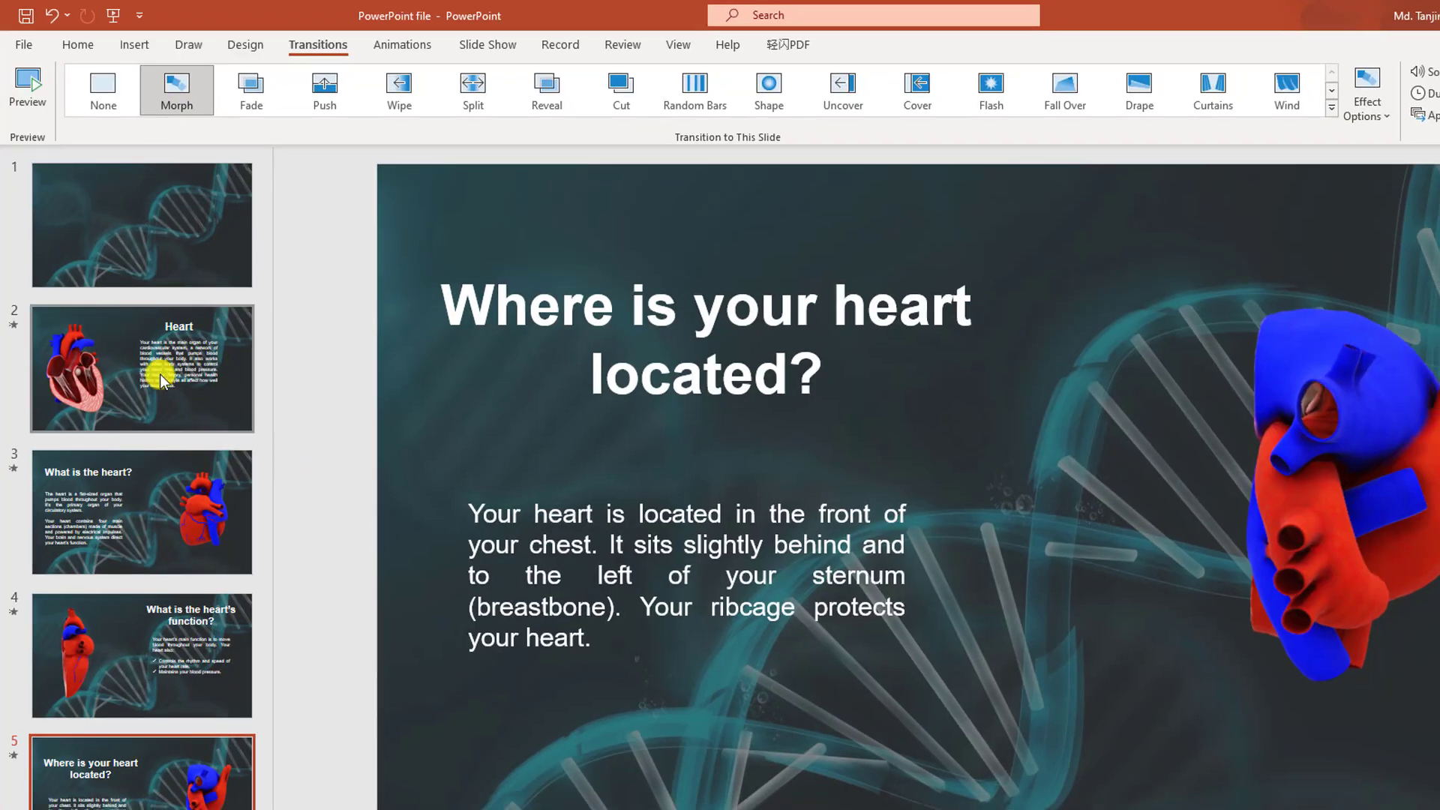
click(1188, 609)
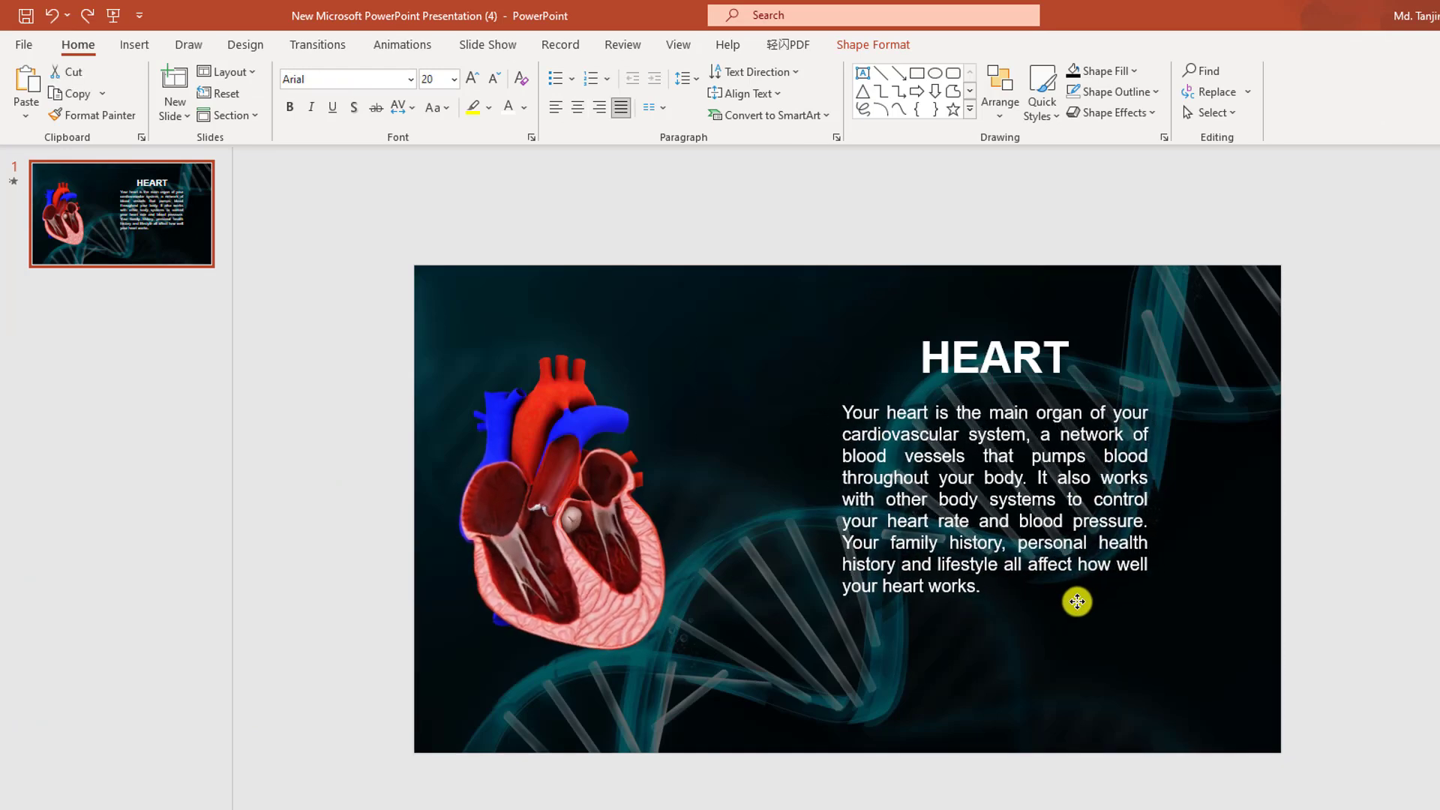
click(93, 217)
right_click(93, 211)
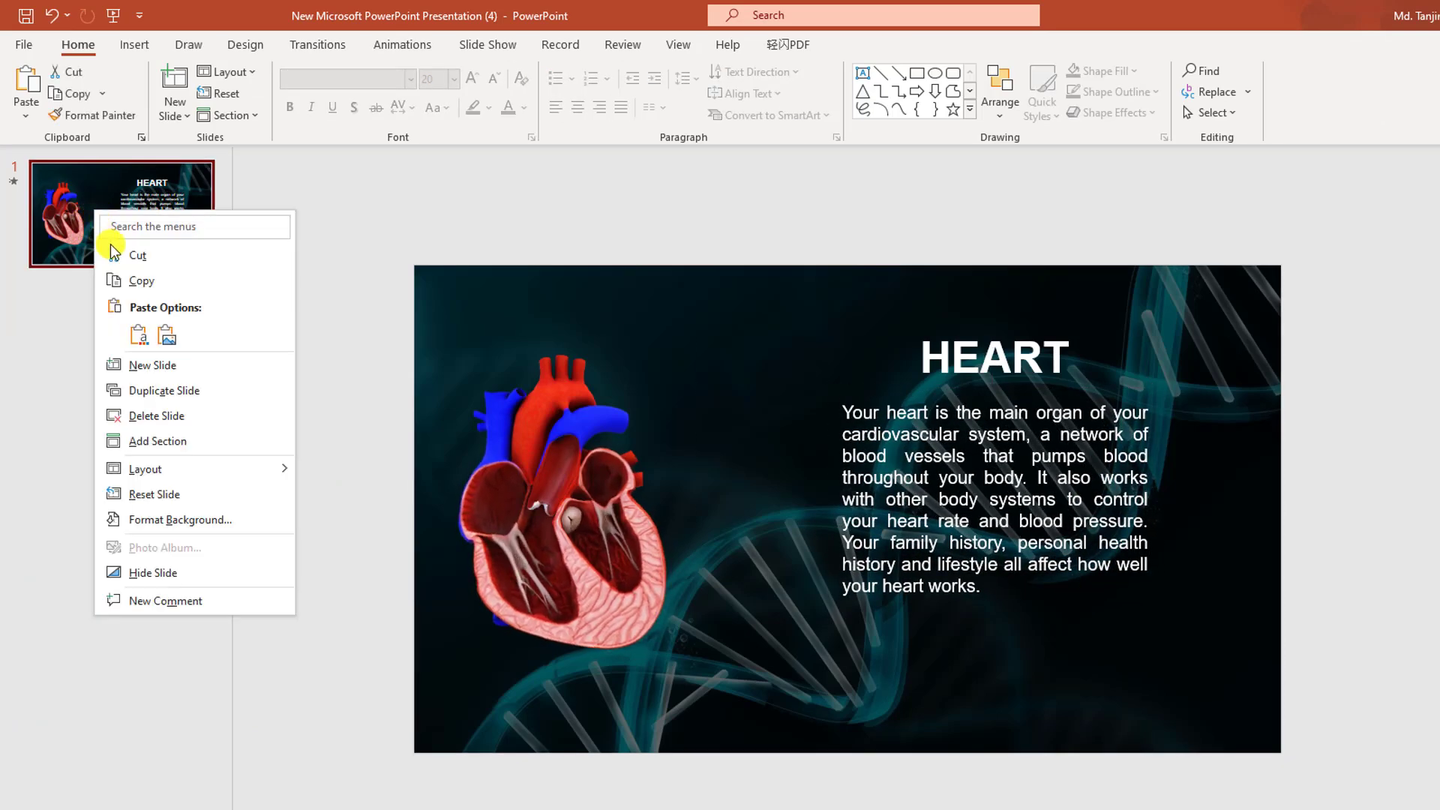
click(175, 392)
click(920, 513)
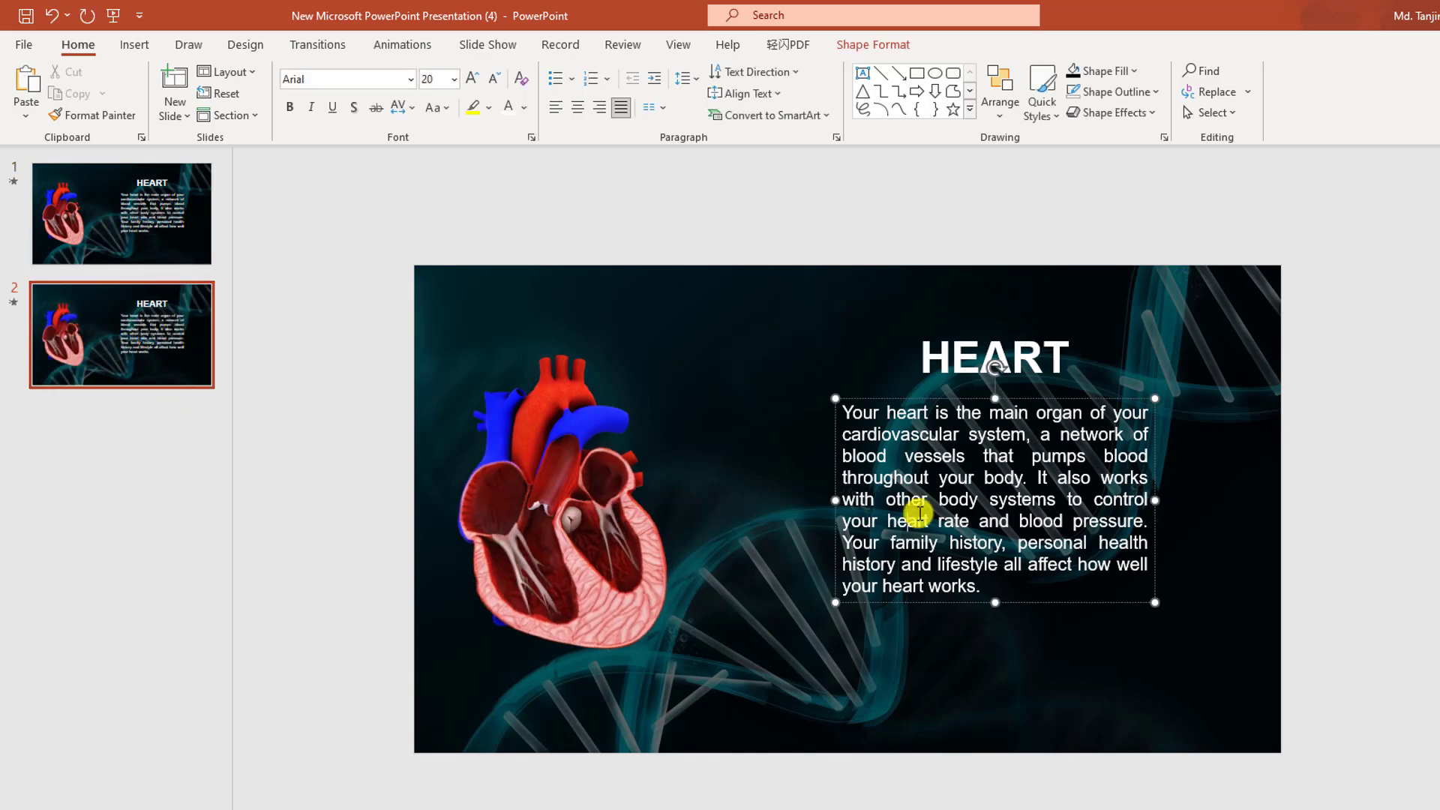
On the copy, move the HEART title and body paragraph to the left side.
click(1020, 357)
drag(1044, 387, 634, 387)
mouse_move(1025, 525)
mouse_down()
mouse_move(646, 603)
mouse_move(988, 621)
mouse_move(1051, 604)
mouse_up()
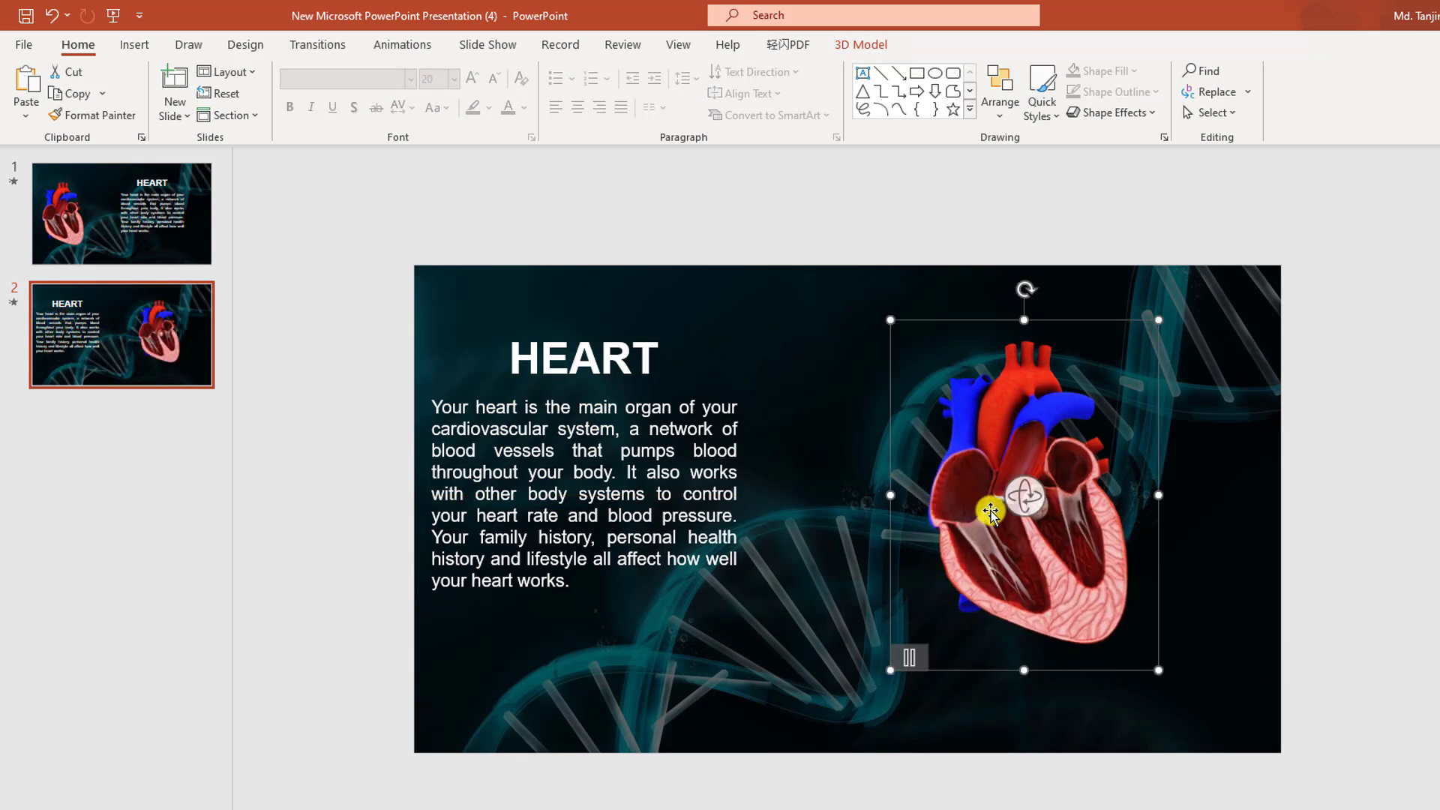
Rotate and enlarge the 3D heart on the right, nudging the paragraph slightly right.
drag(1025, 496, 1261, 502)
drag(1126, 300, 1190, 257)
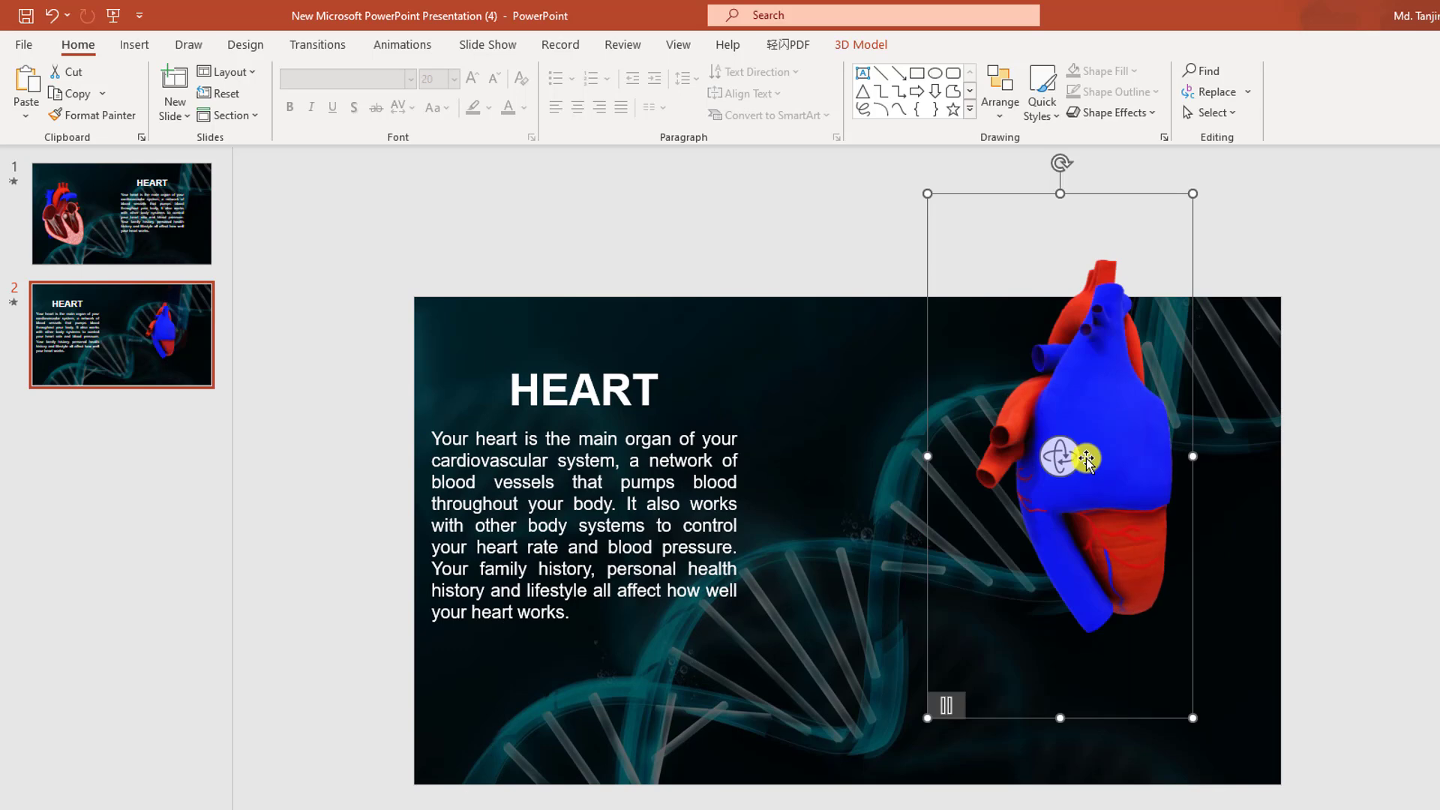
click(603, 360)
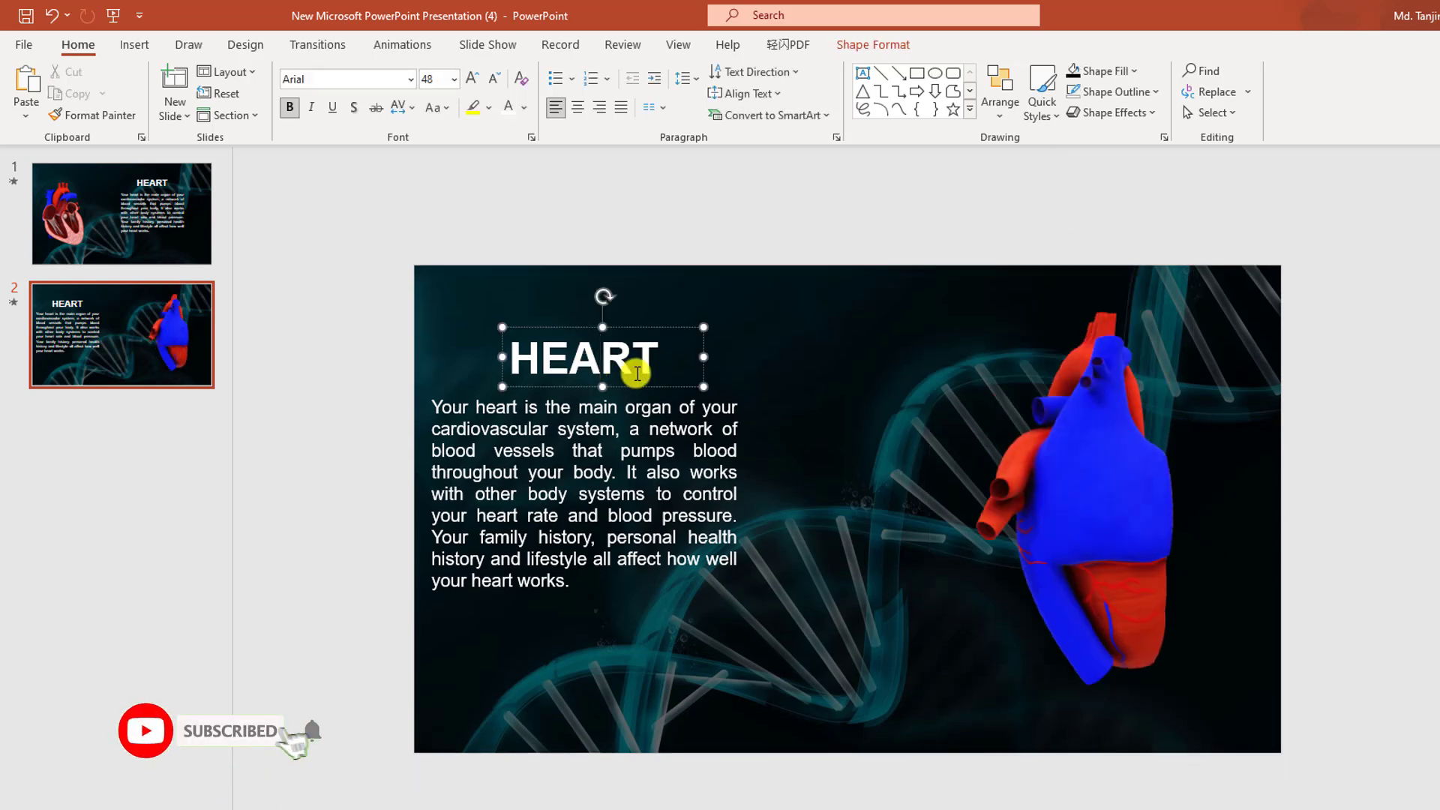
click(631, 489)
drag(643, 603, 652, 600)
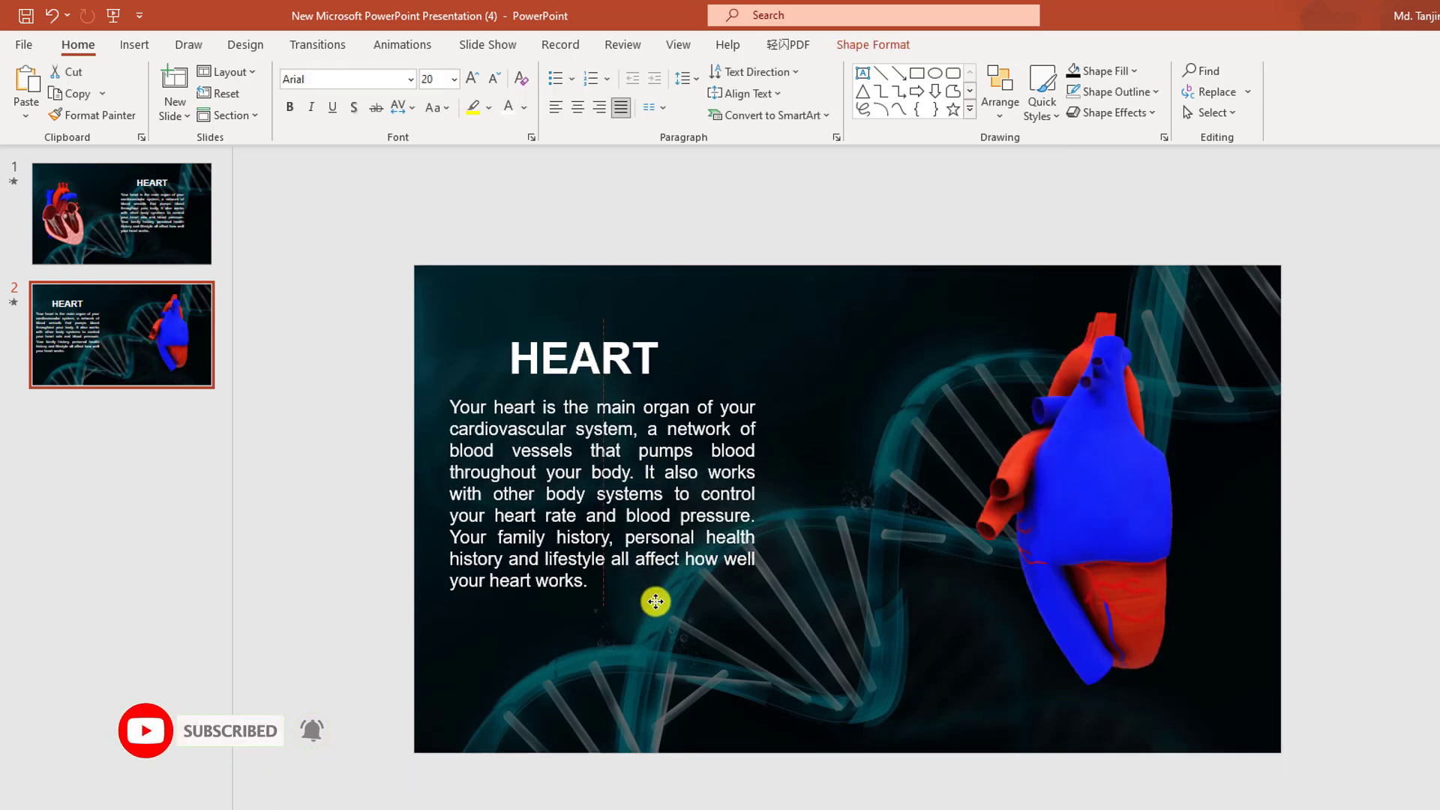
click(639, 365)
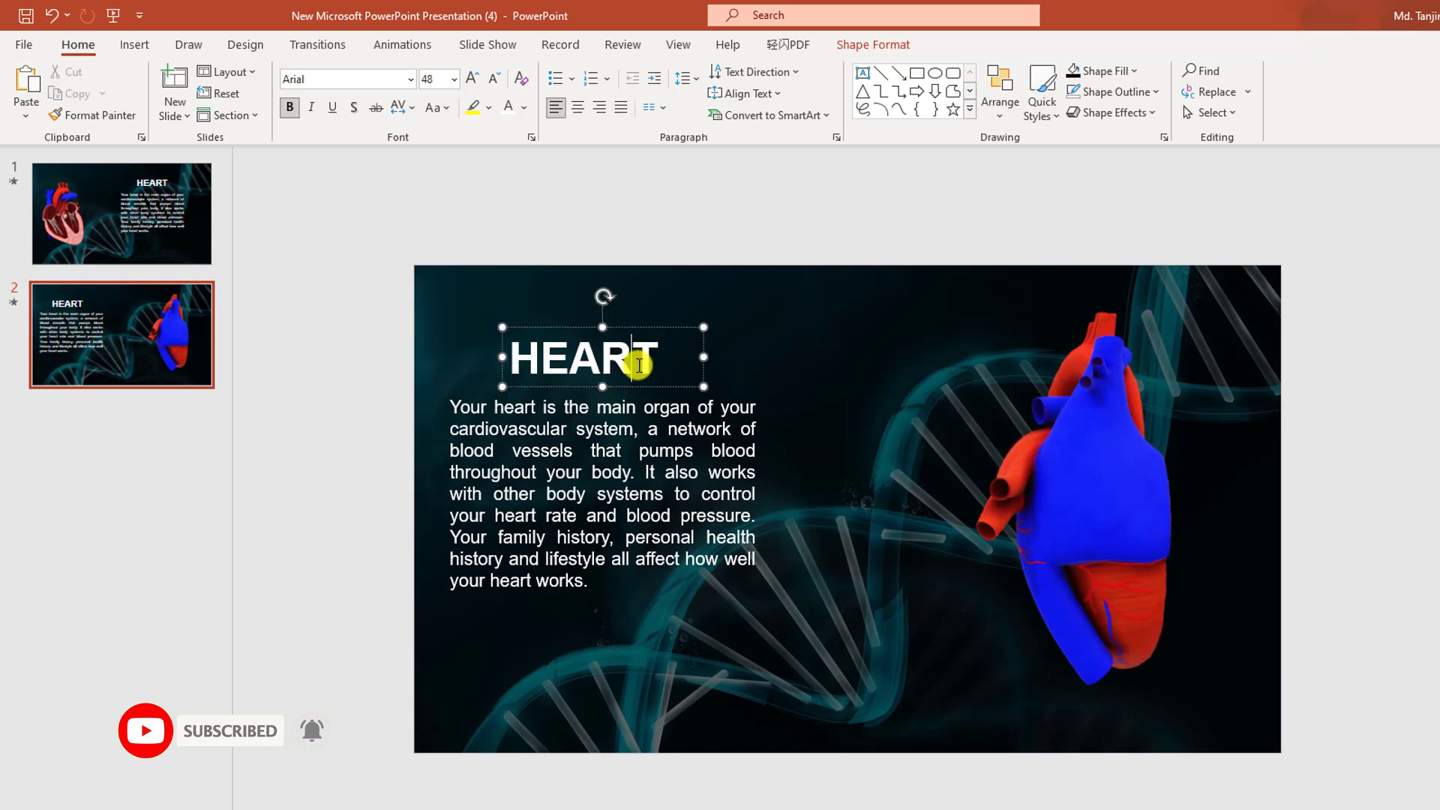
Duplicate the second slide to create slide 3.
right_click(139, 334)
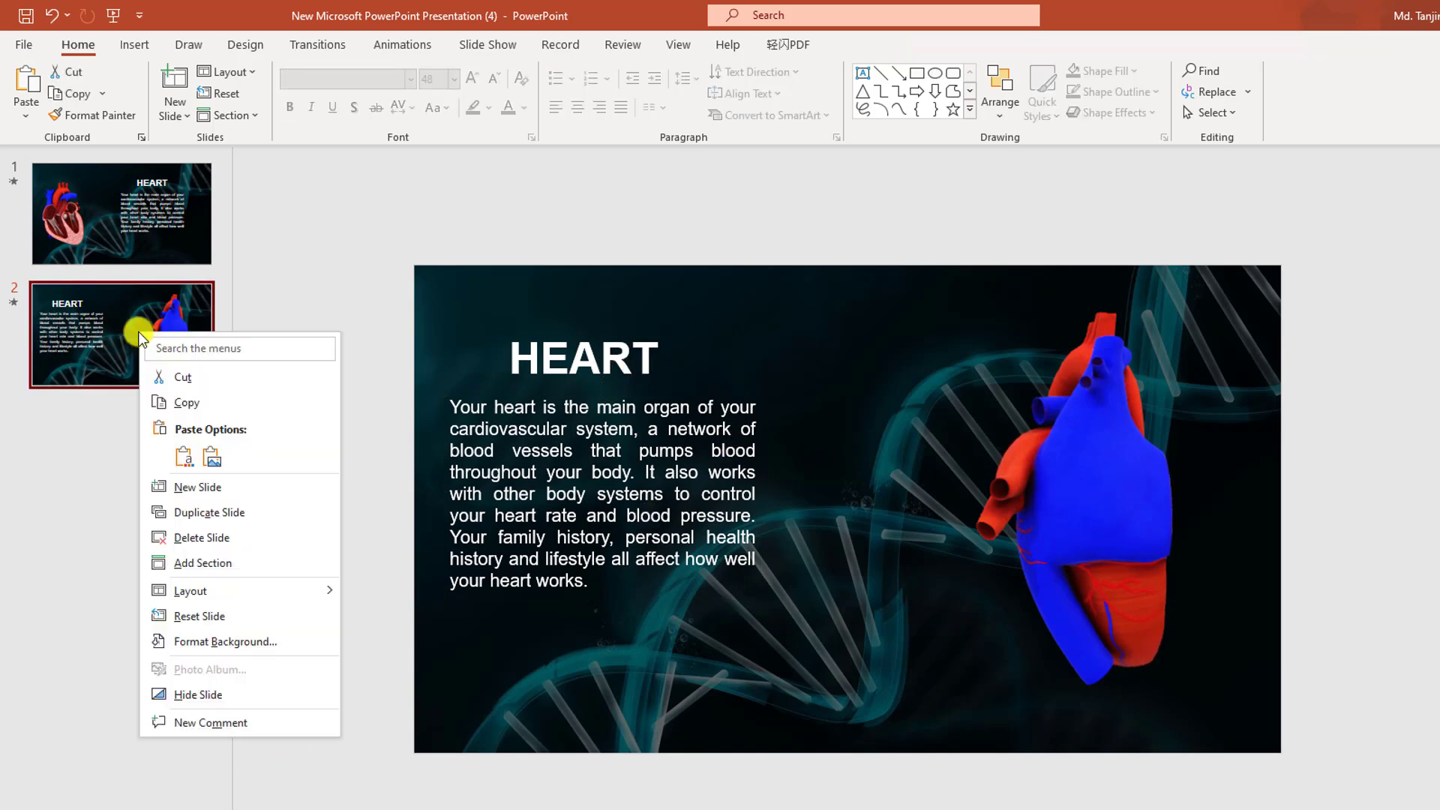
click(203, 512)
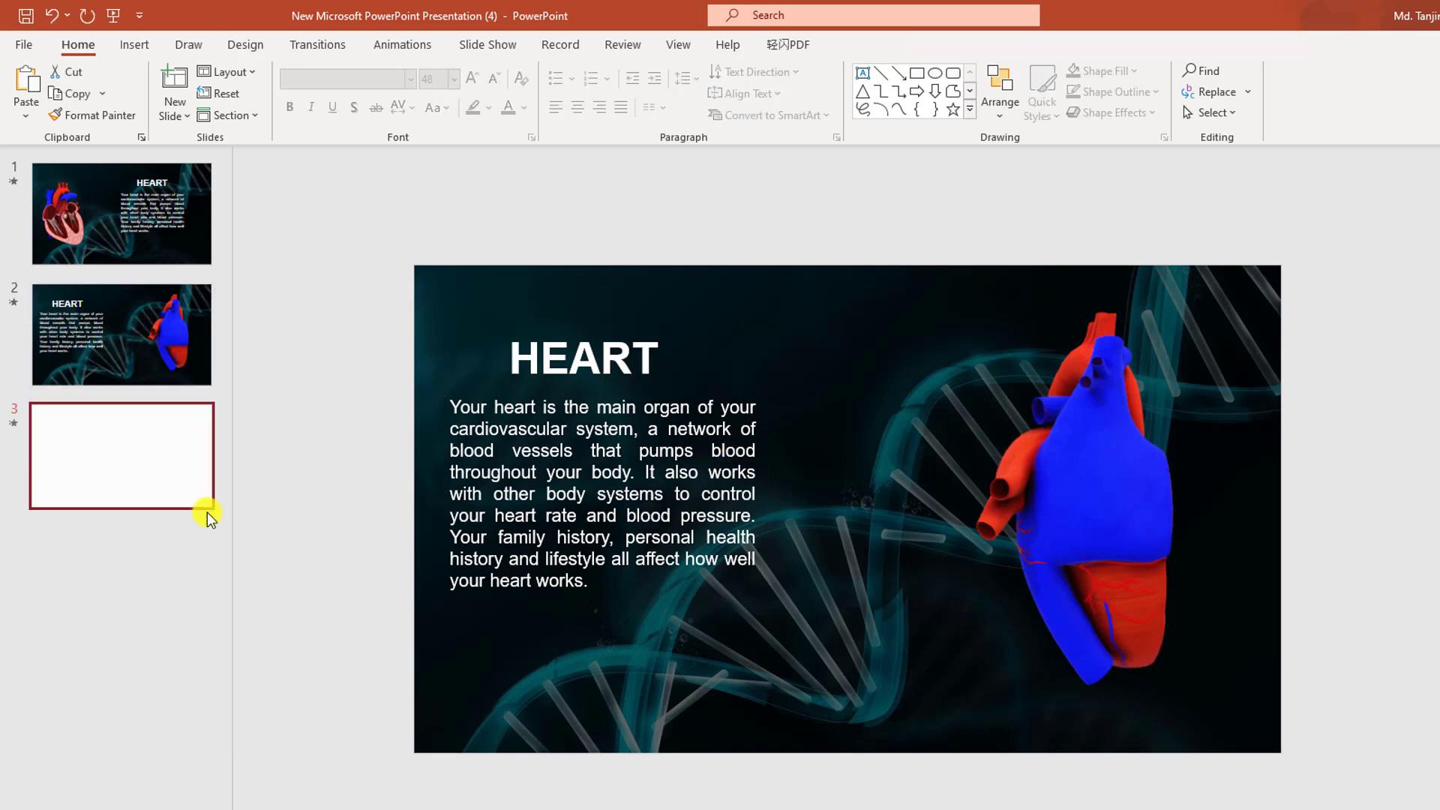
click(573, 476)
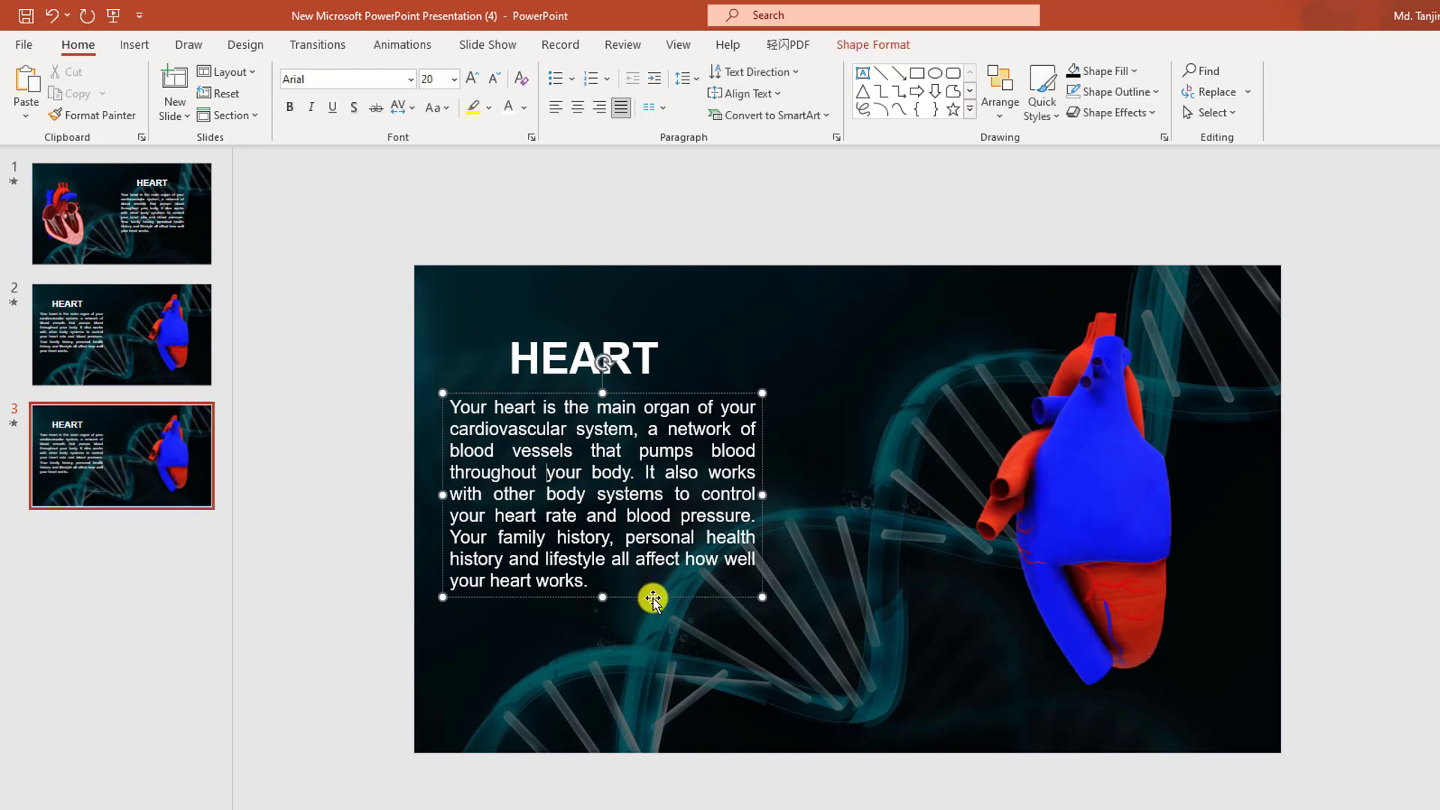
Move the paragraph lower right and the heart left, turning it to a front view.
drag(652, 598, 1137, 713)
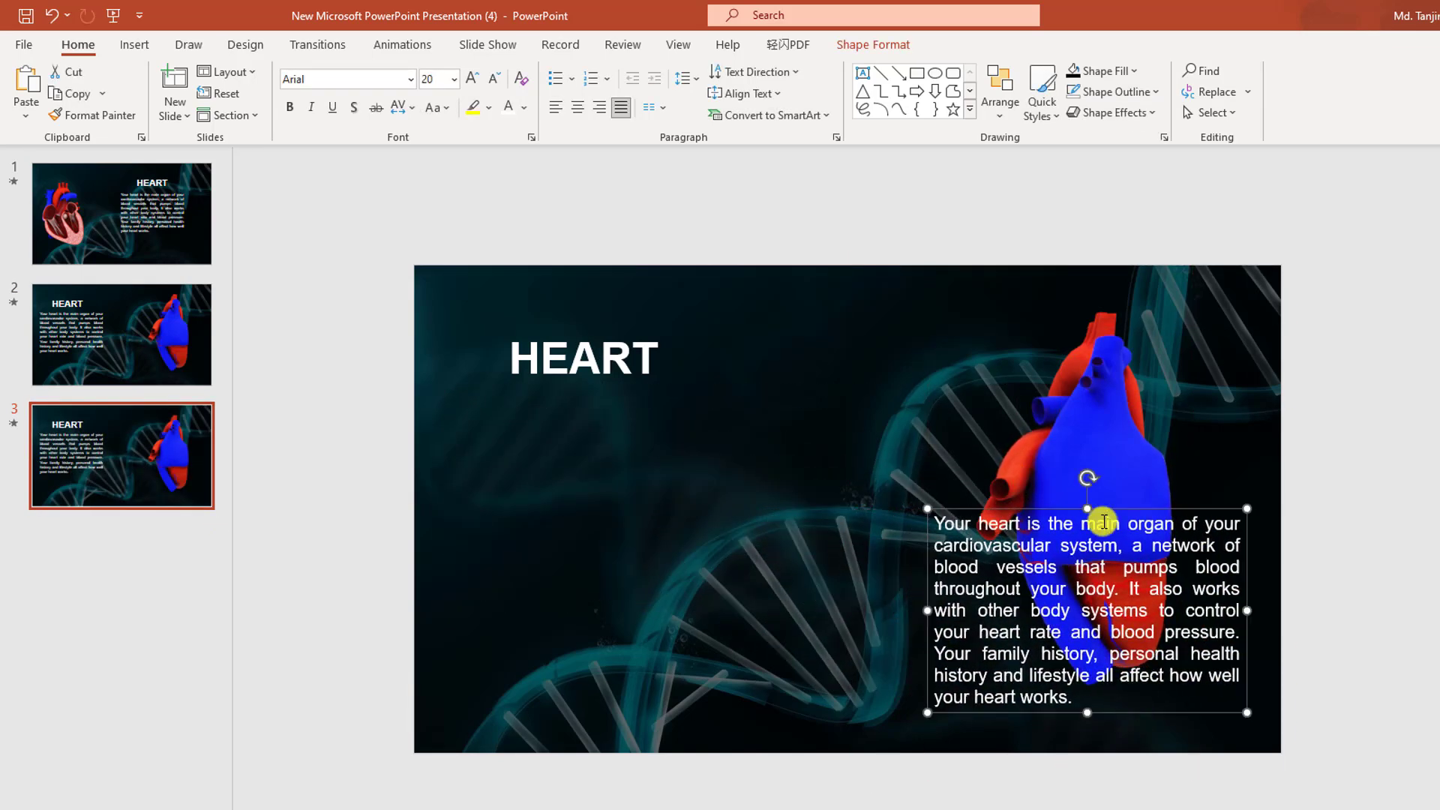
drag(1060, 508, 614, 489)
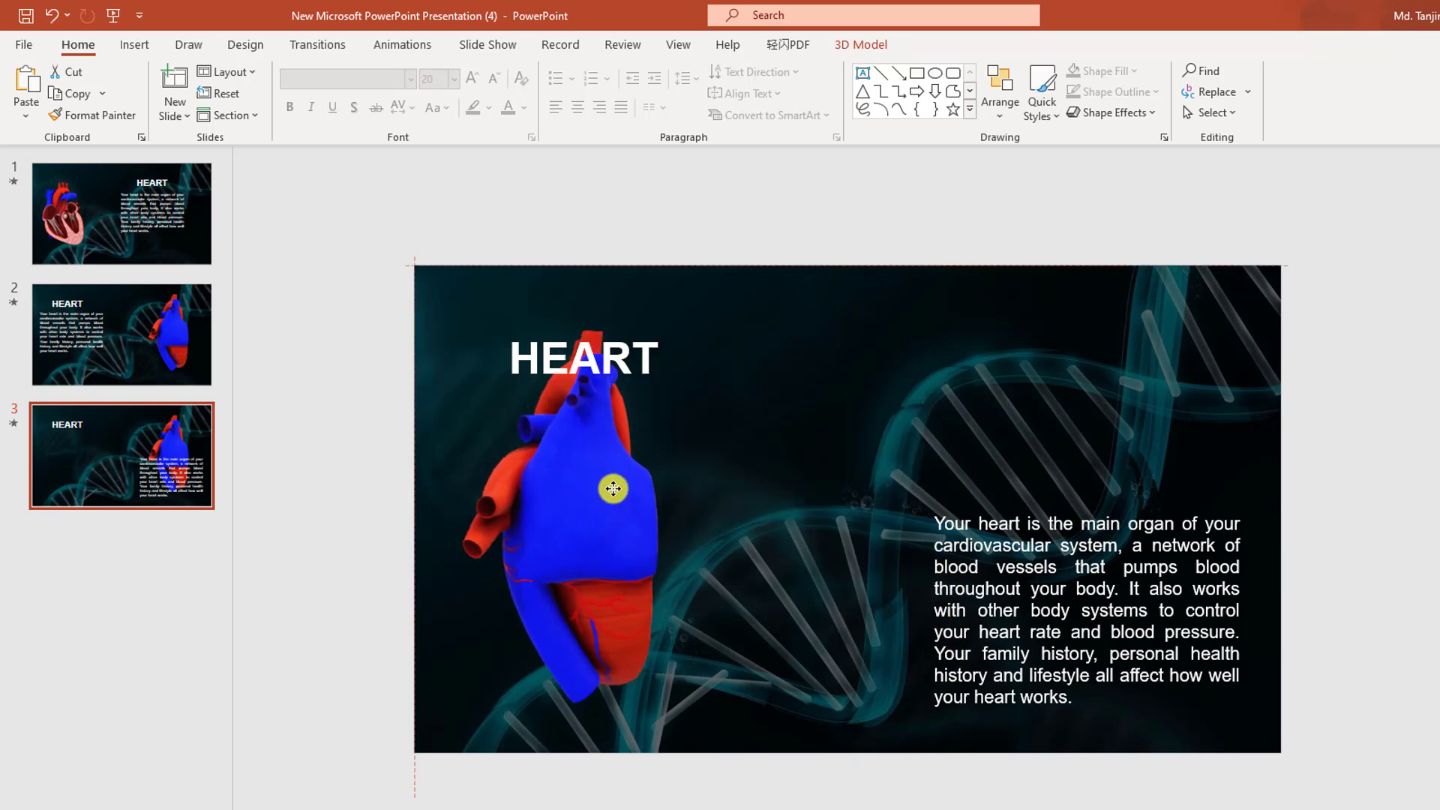
drag(546, 524, 638, 532)
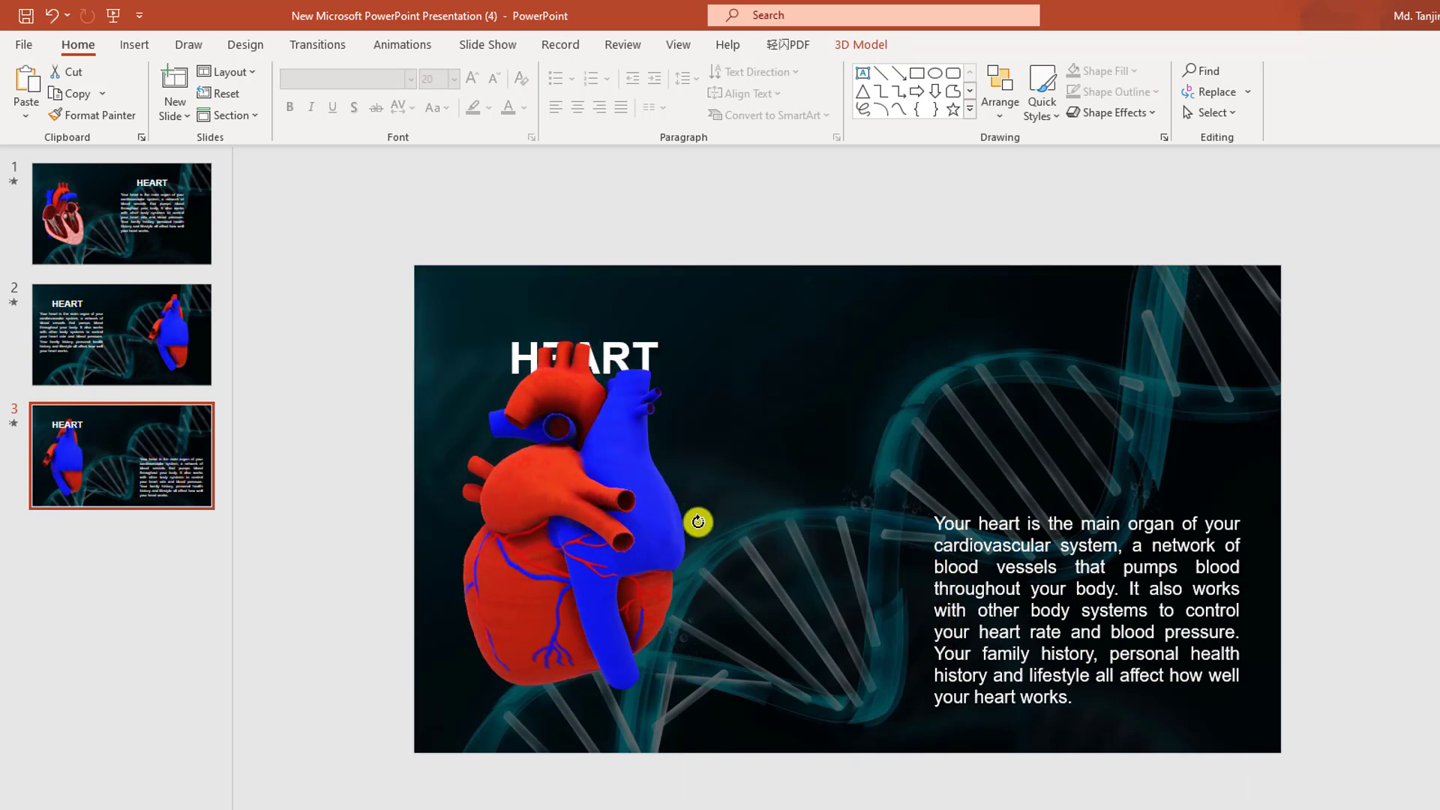
click(569, 360)
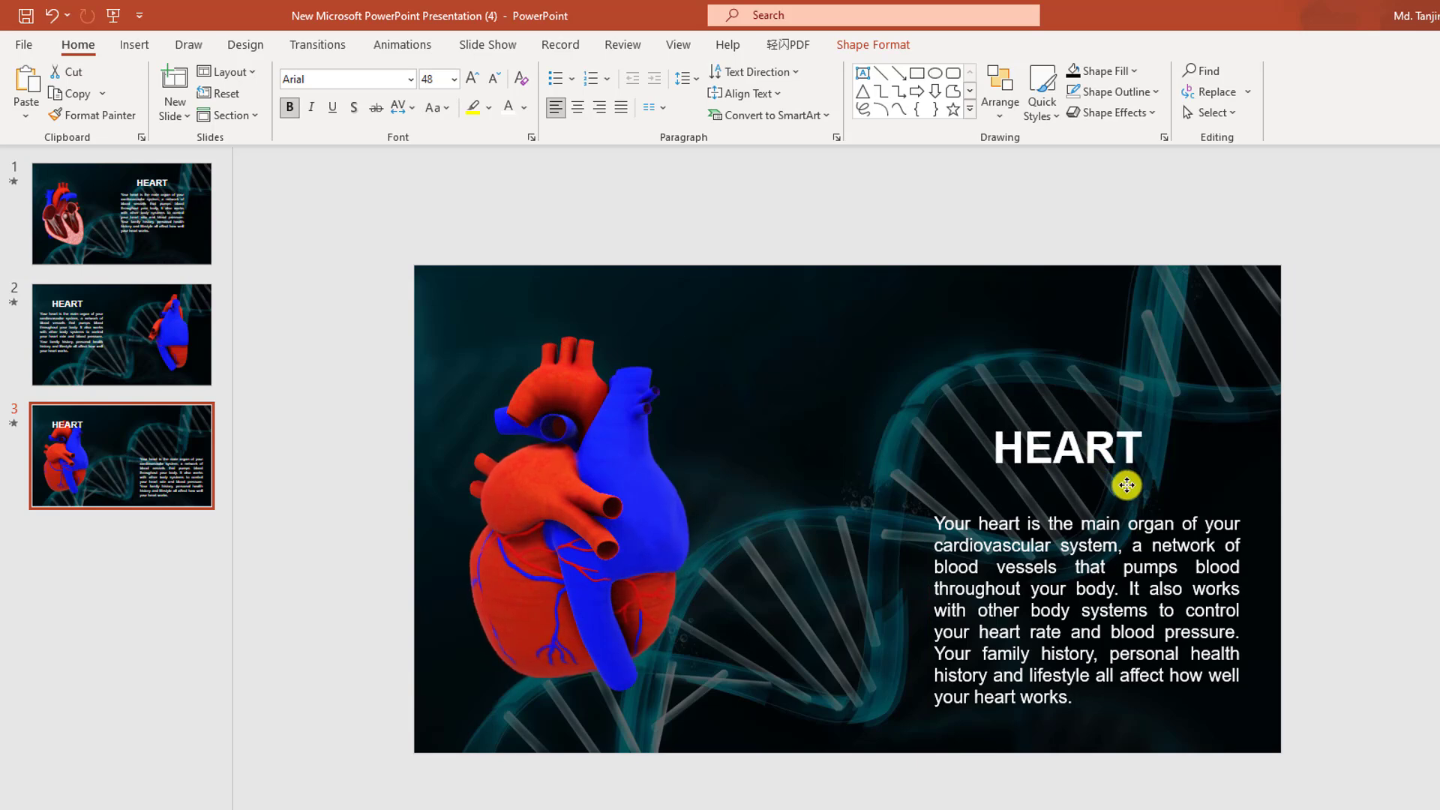
Duplicate slide 3, moving the 3D heart right and the HEART title and text left.
right_click(116, 447)
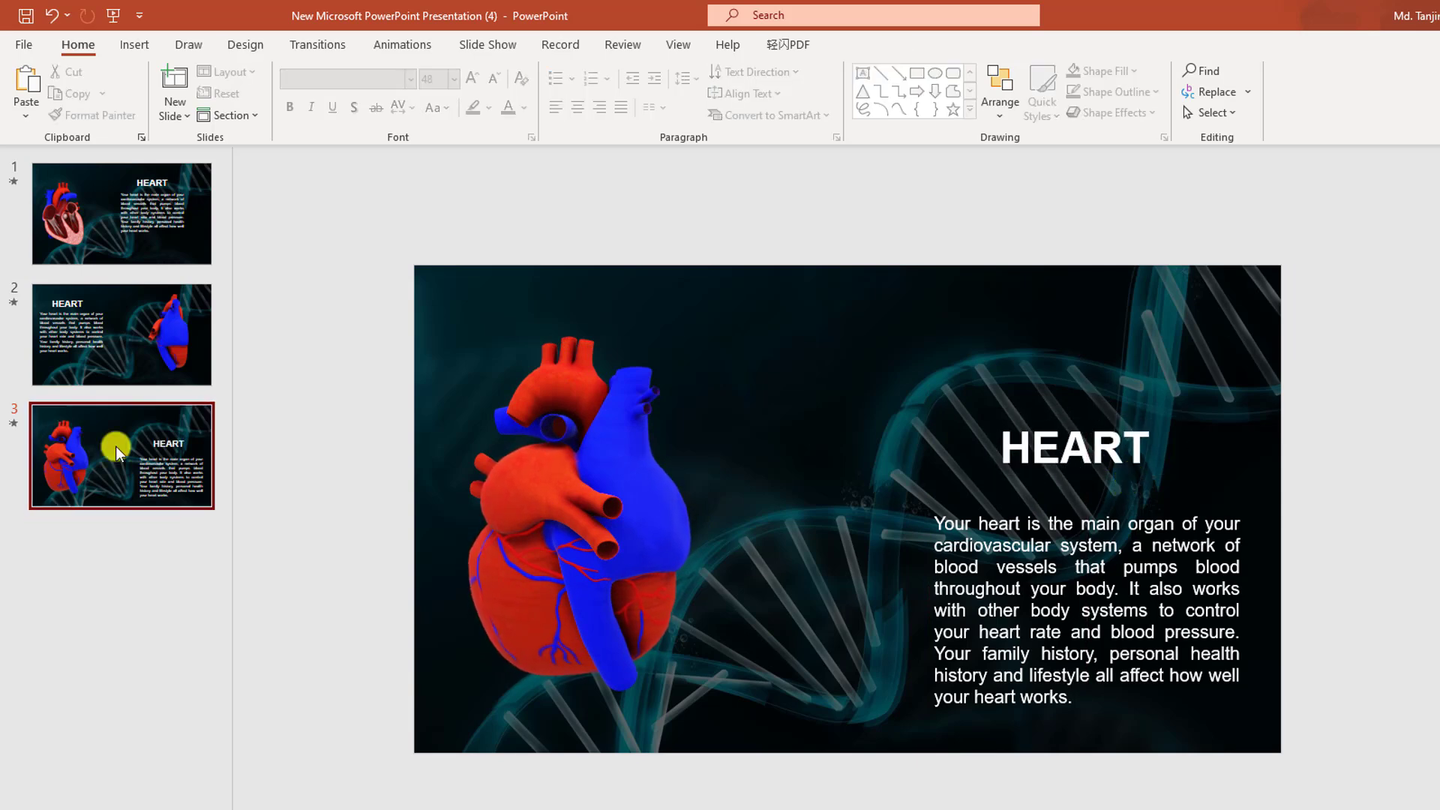
click(171, 627)
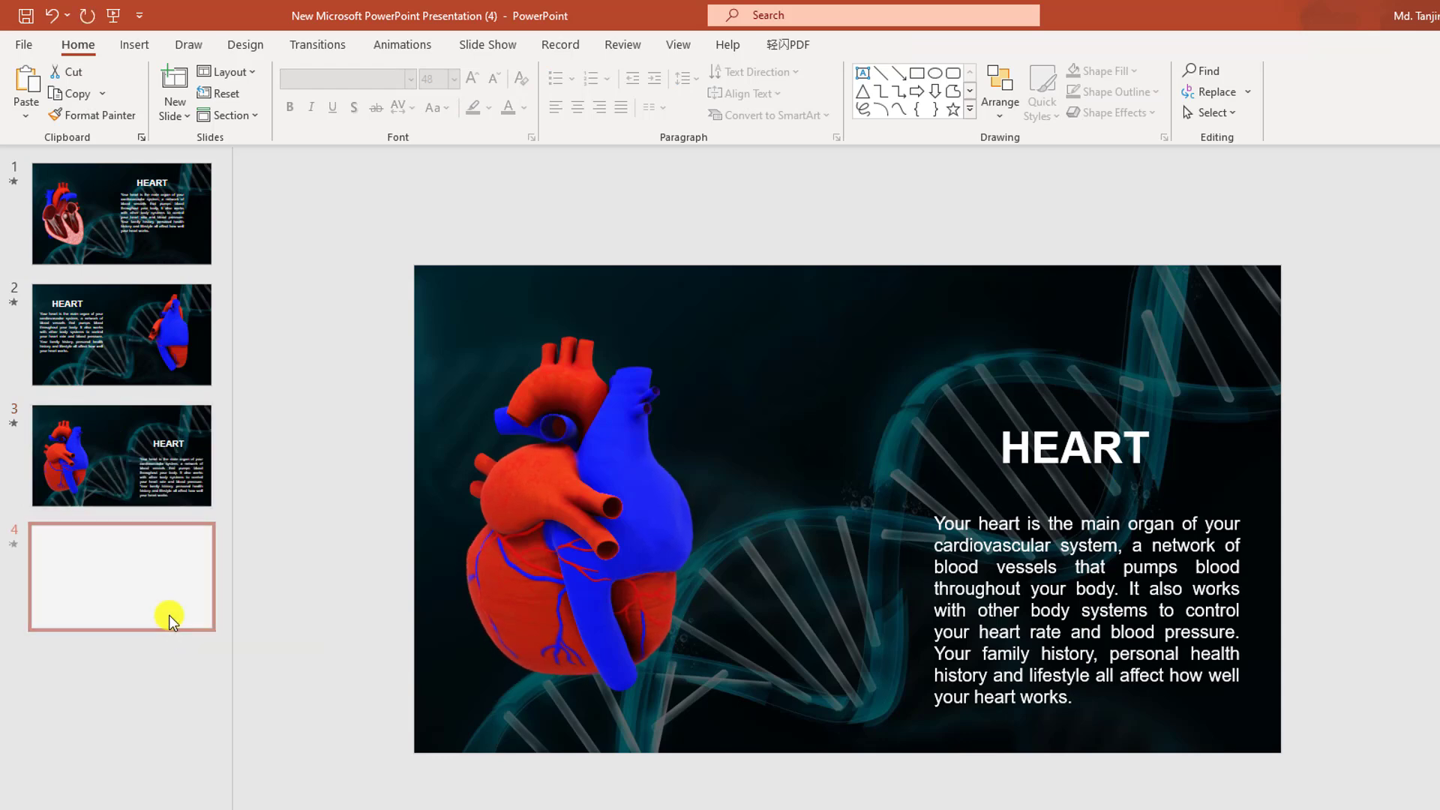
drag(617, 563, 1100, 559)
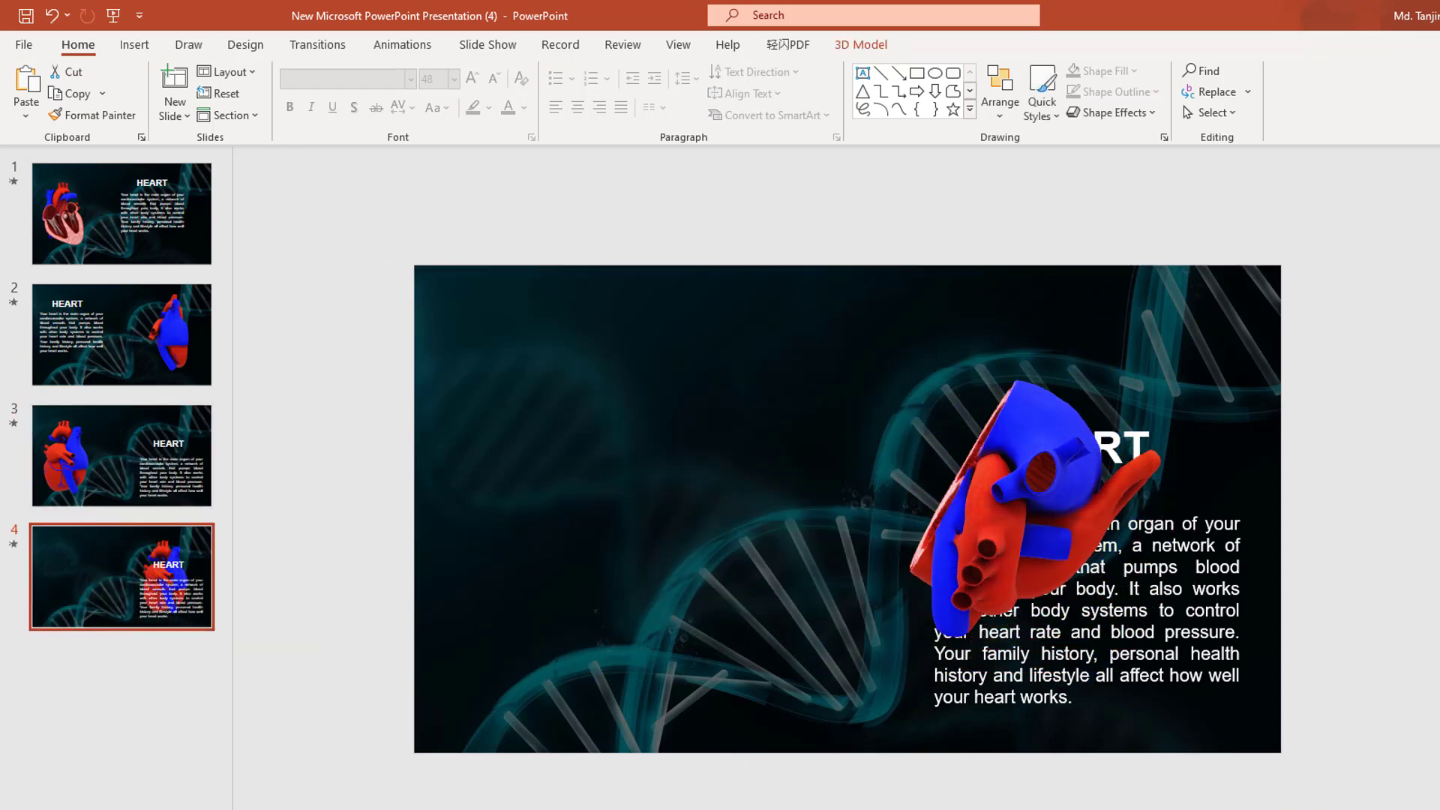
drag(1158, 714, 711, 705)
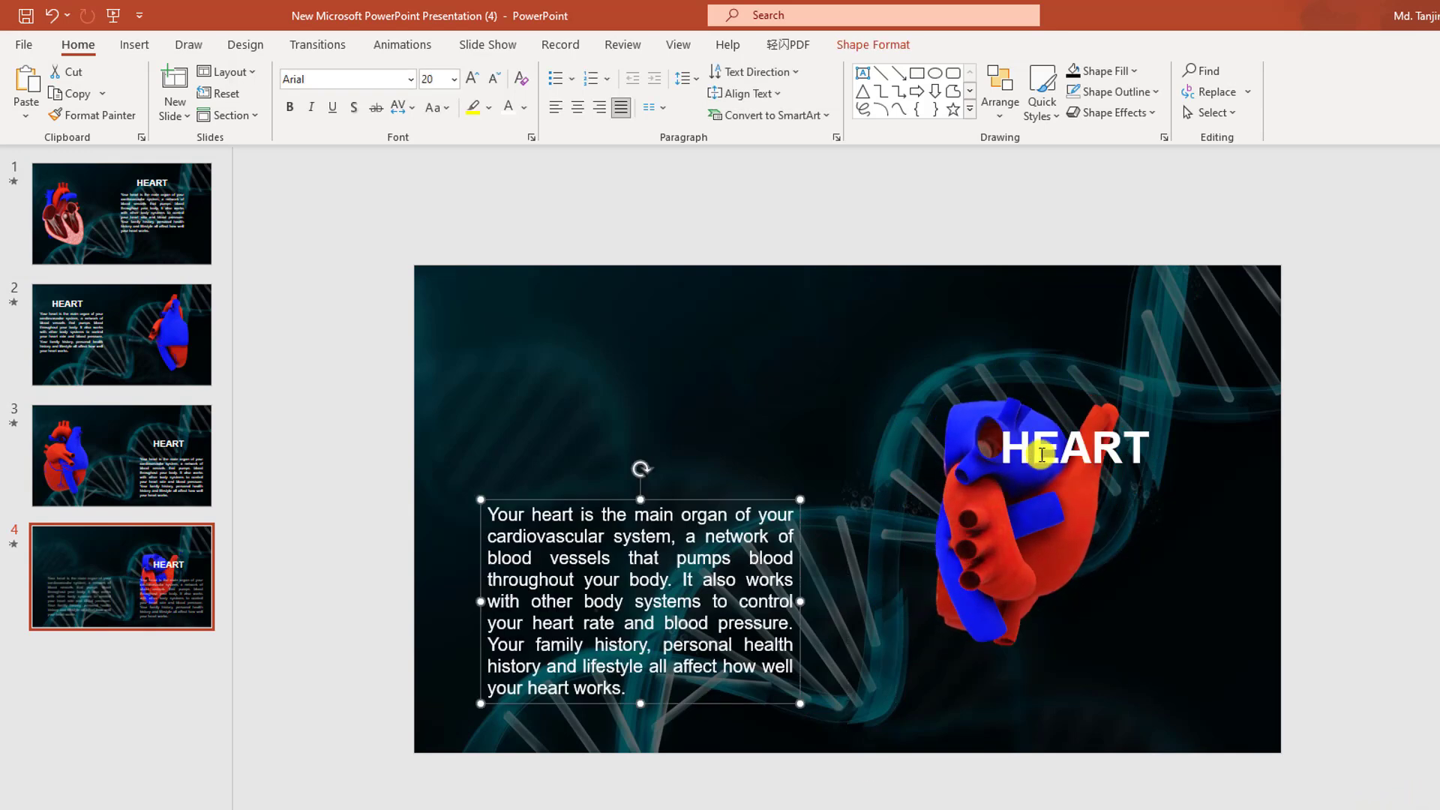
drag(777, 484, 648, 474)
Switch the 3D heart to a cross-section cutaway preset view.
click(1024, 521)
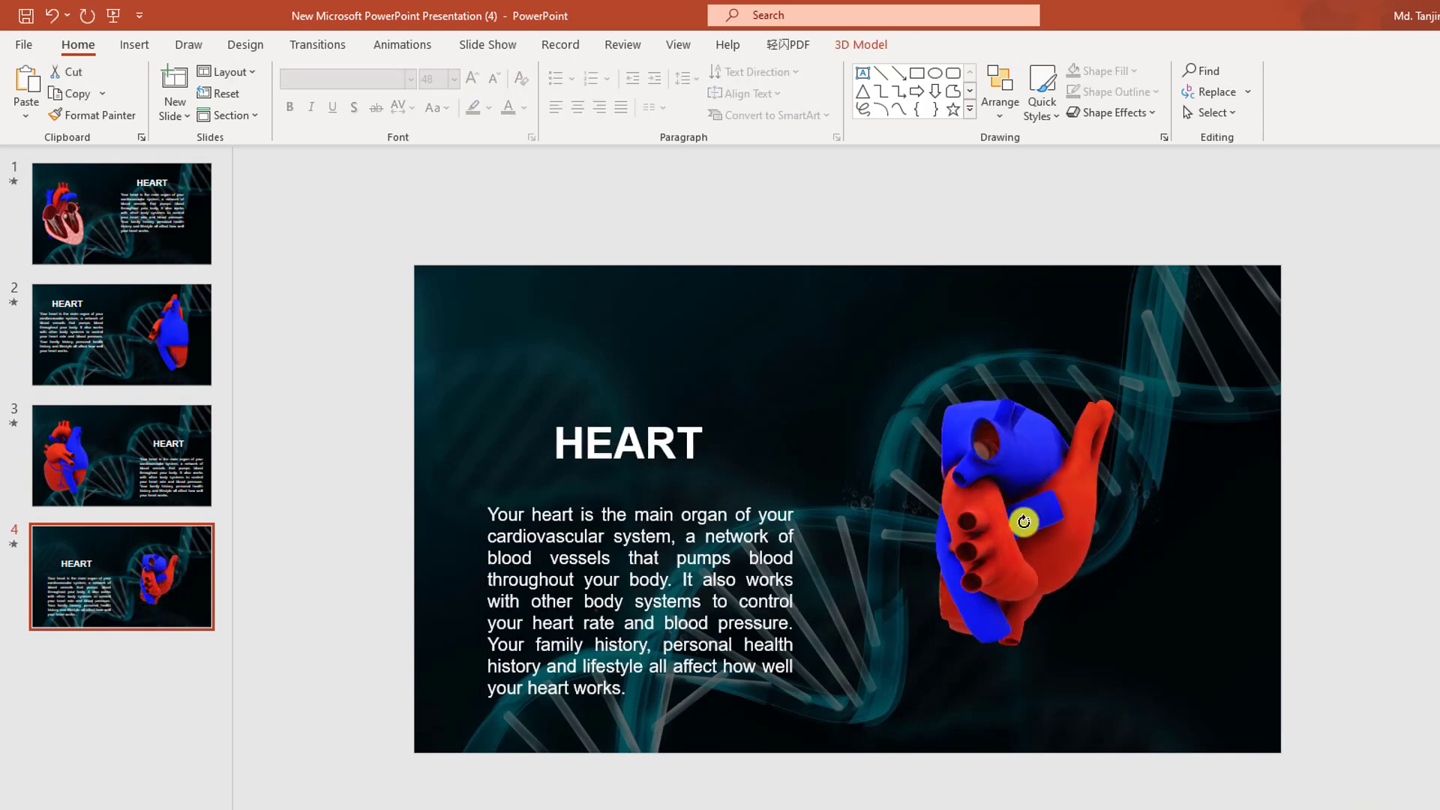
double_click(1011, 474)
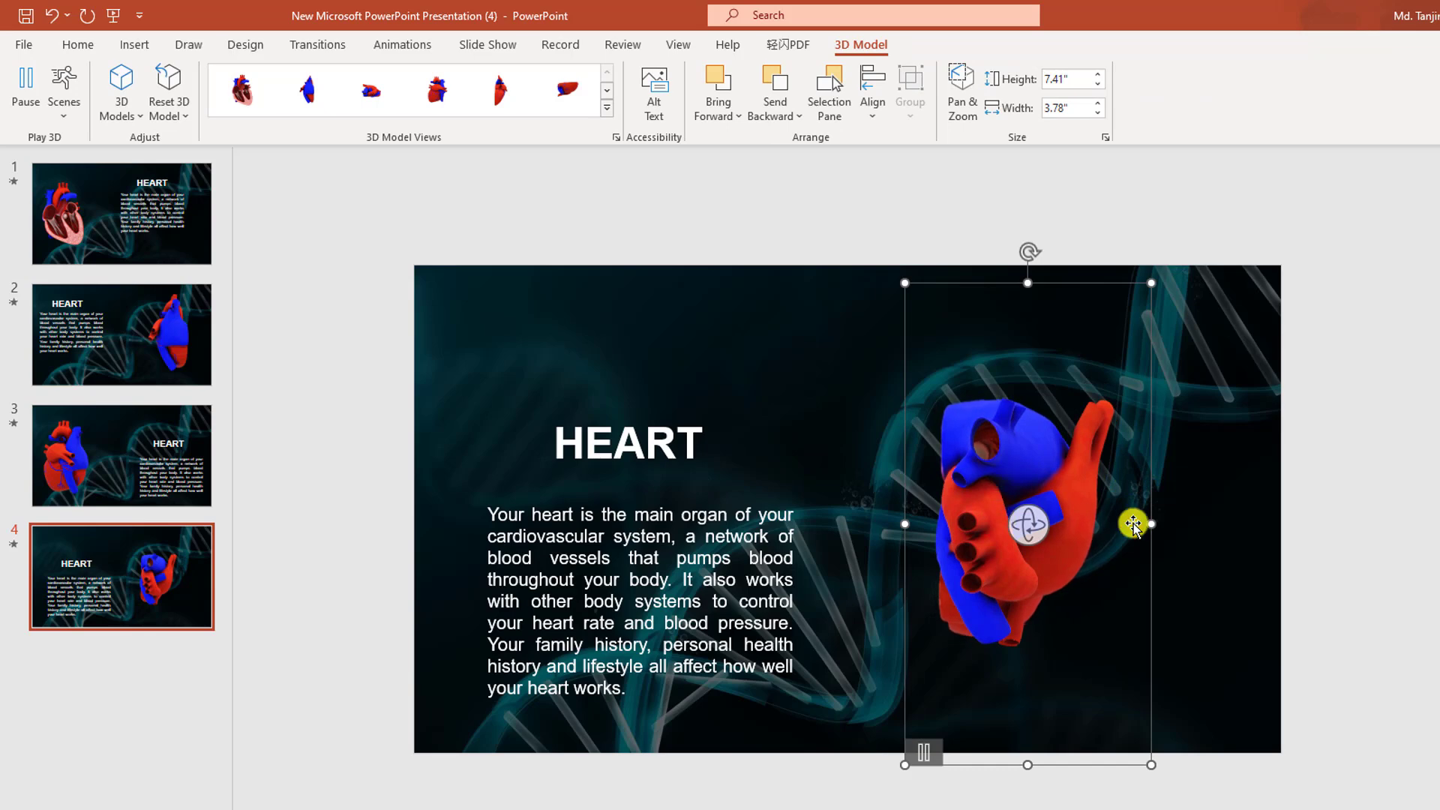
drag(1026, 525, 1019, 523)
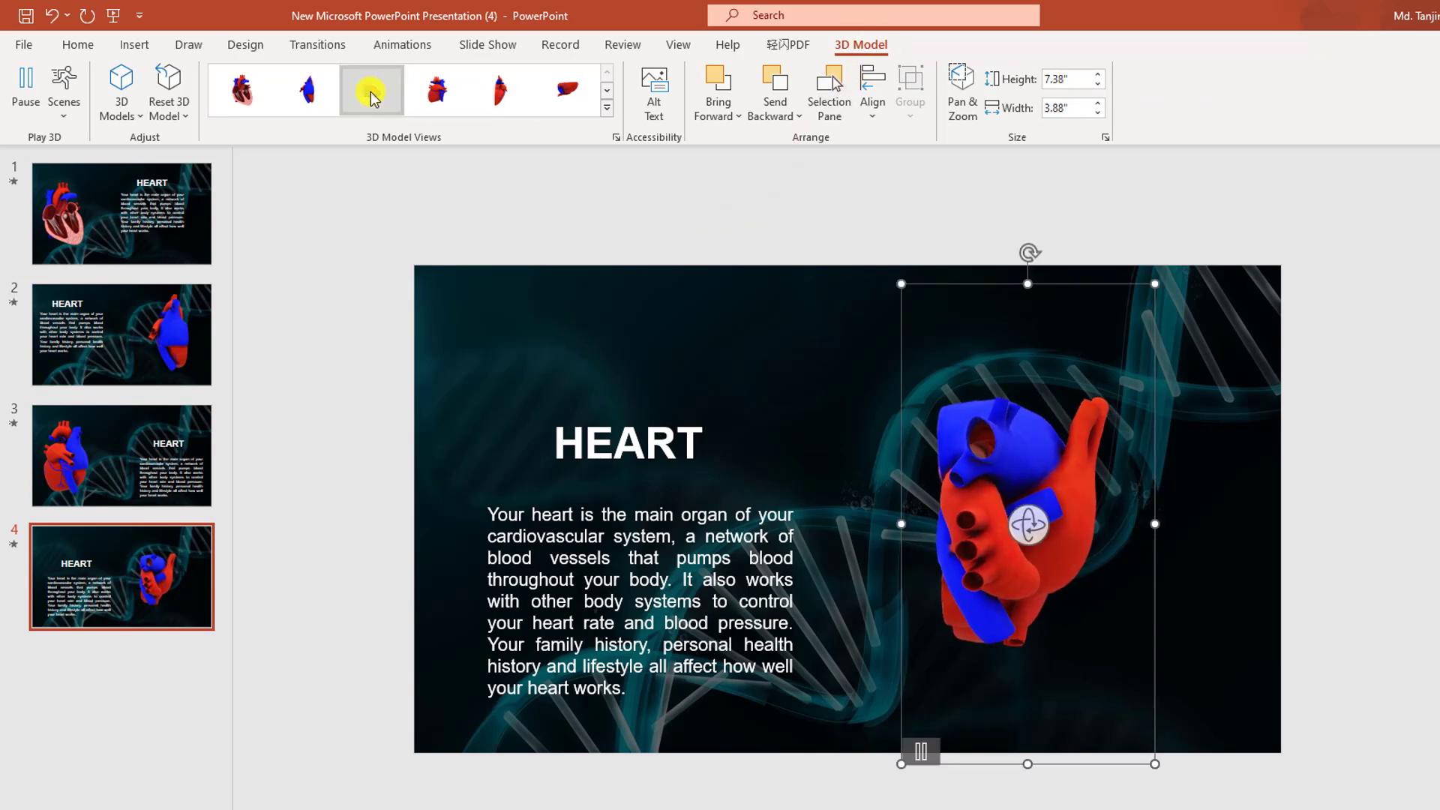
click(372, 94)
click(500, 92)
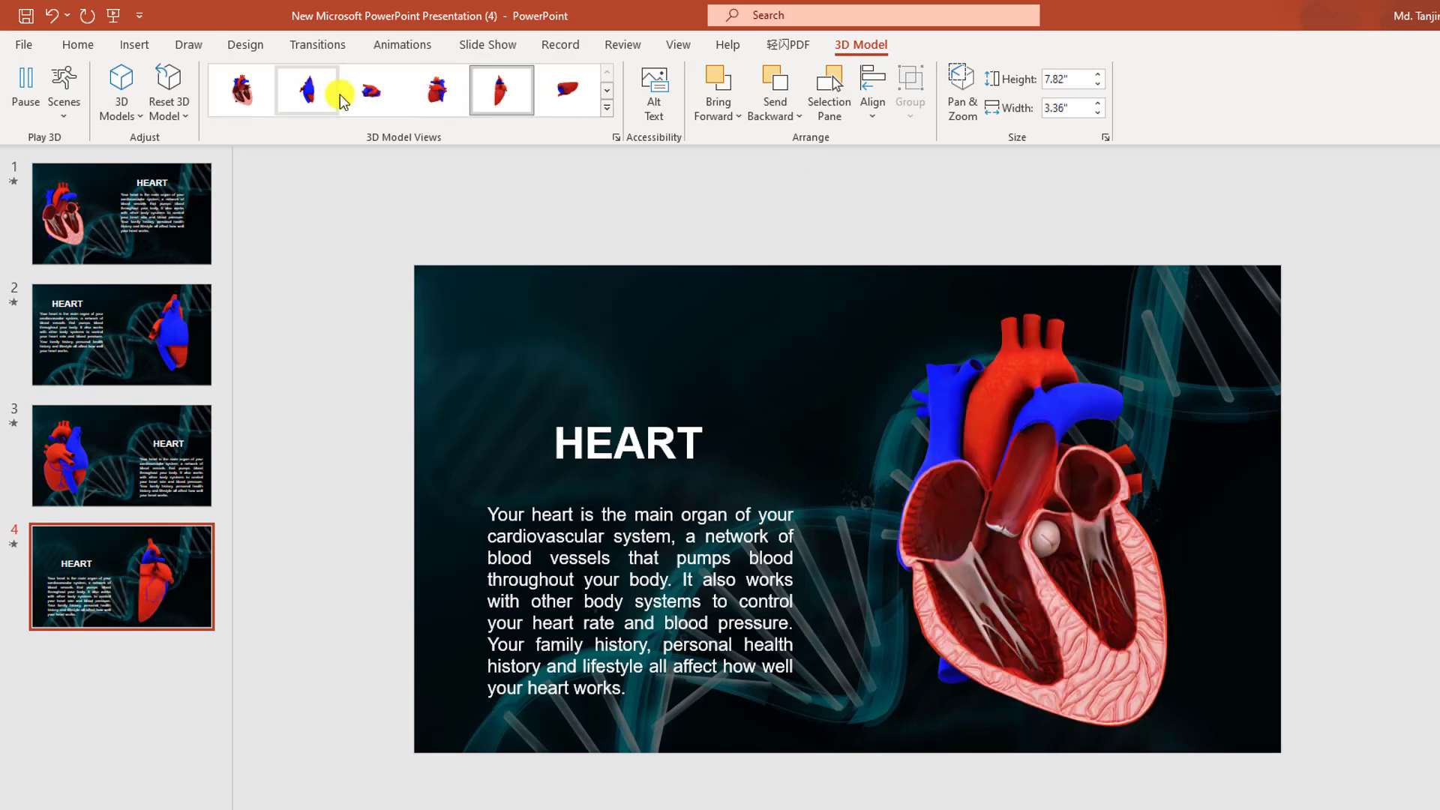
click(607, 108)
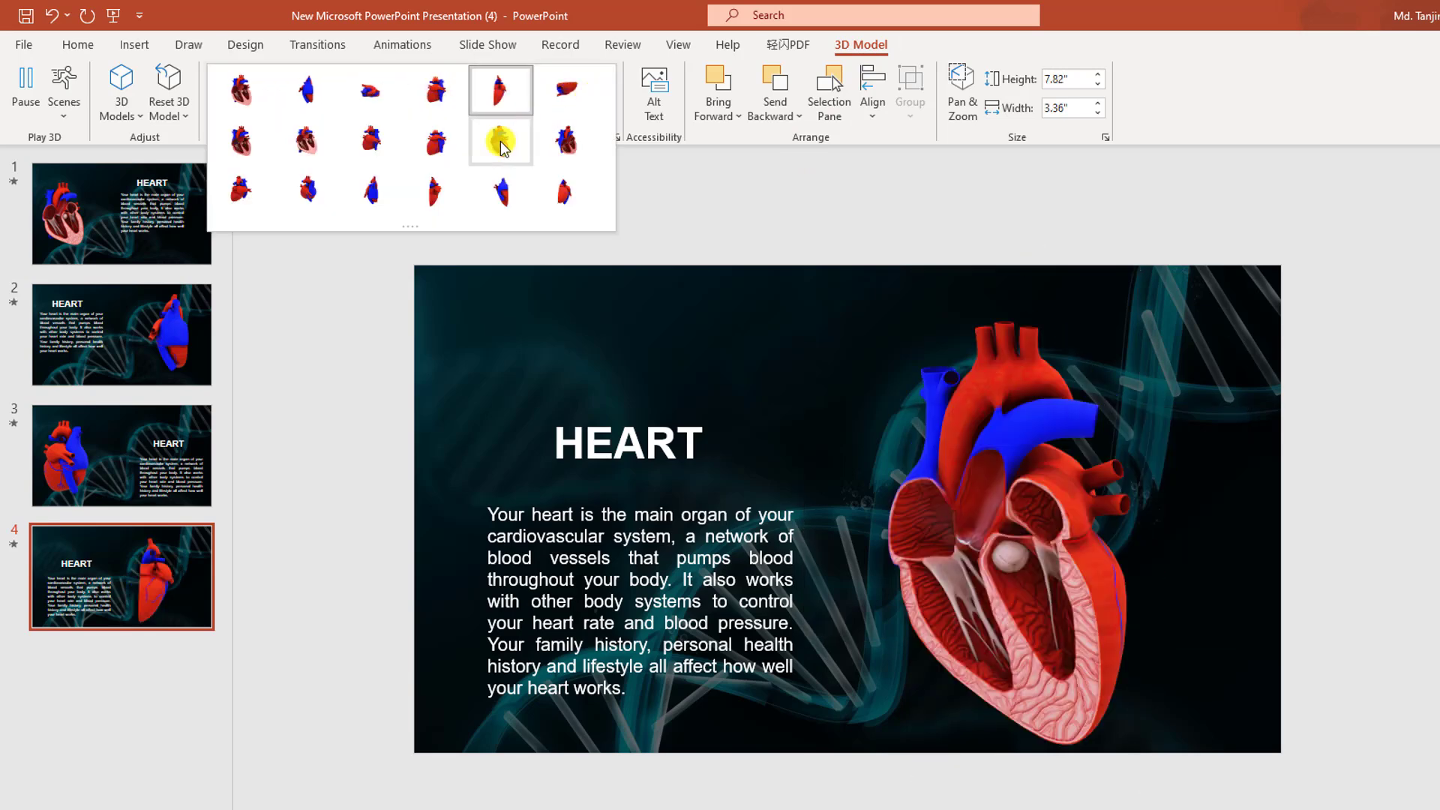
Change the cutaway slide's title to 'WHAT IS HEART'.
double_click(556, 442)
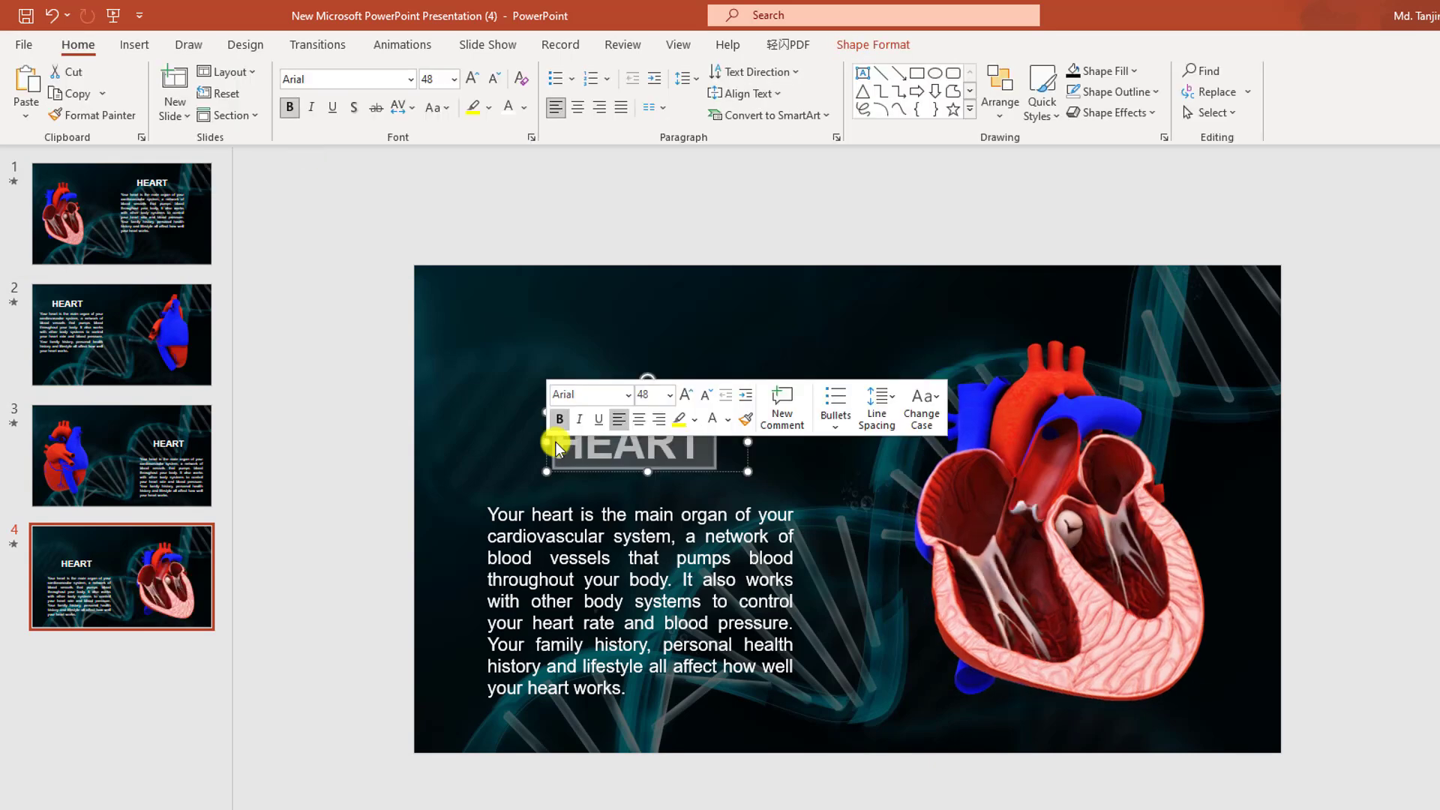
text(WHAT)
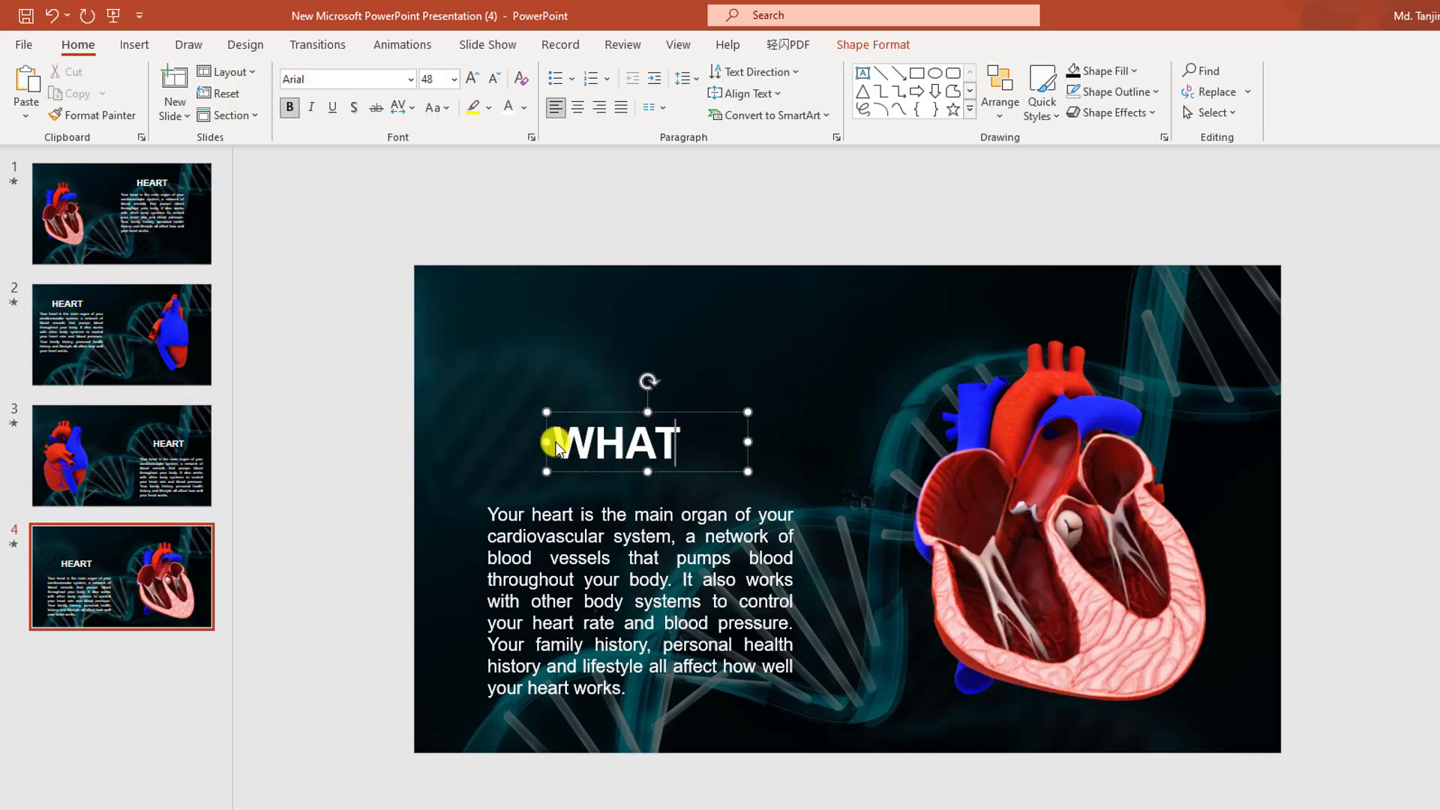
text( IS HEART)
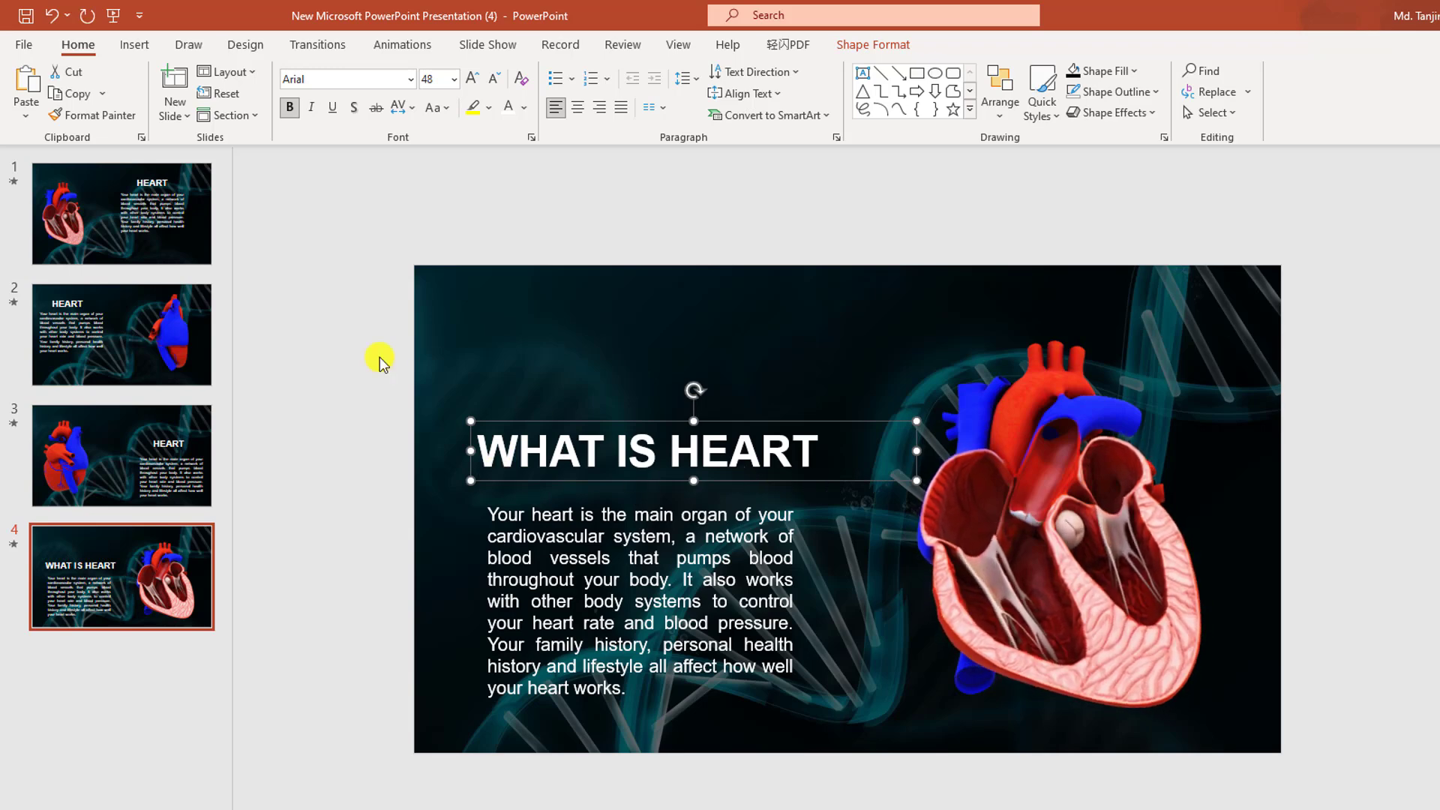
click(165, 236)
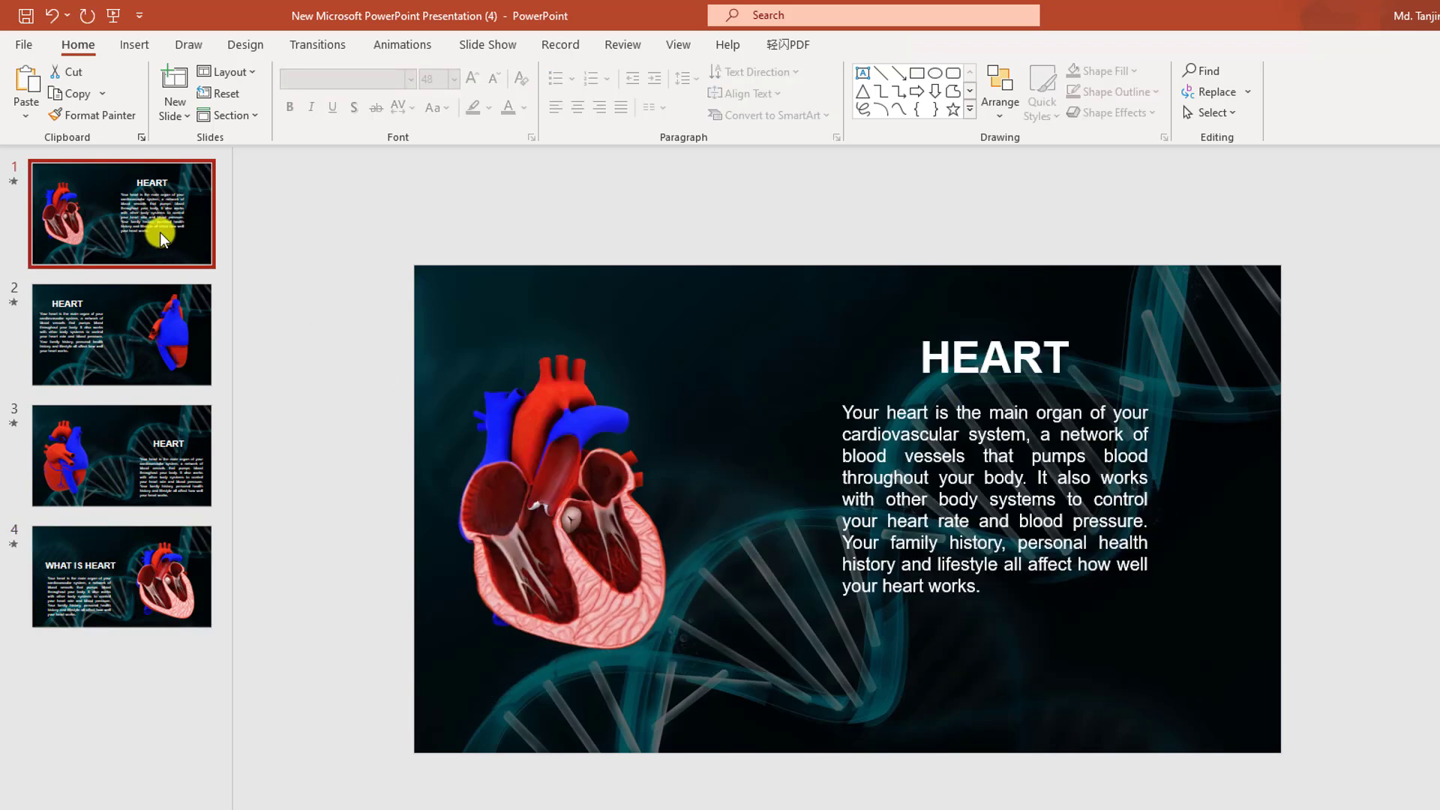
Duplicate slide 1, then select the 3D heart on slide 1.
right_click(160, 232)
click(222, 411)
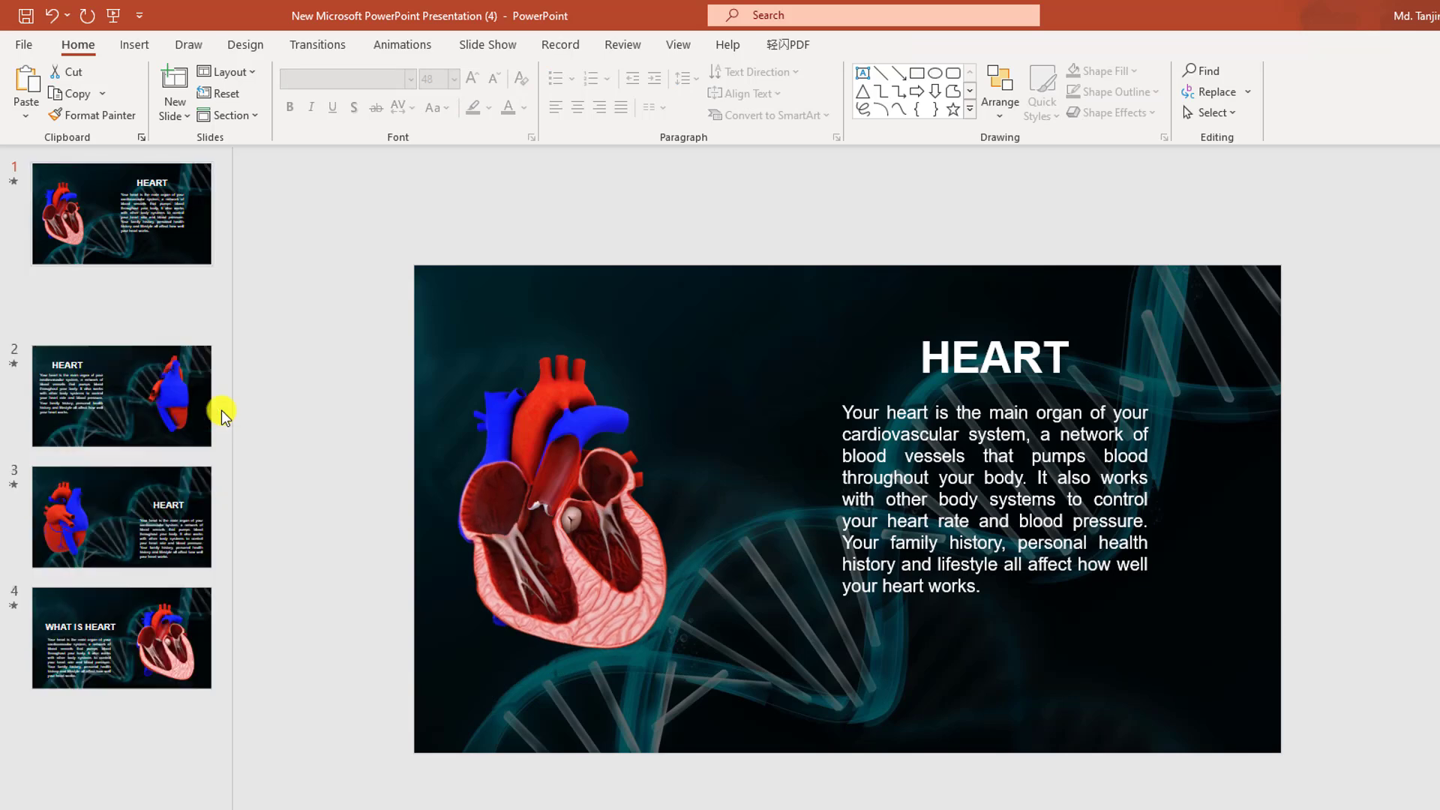
click(153, 213)
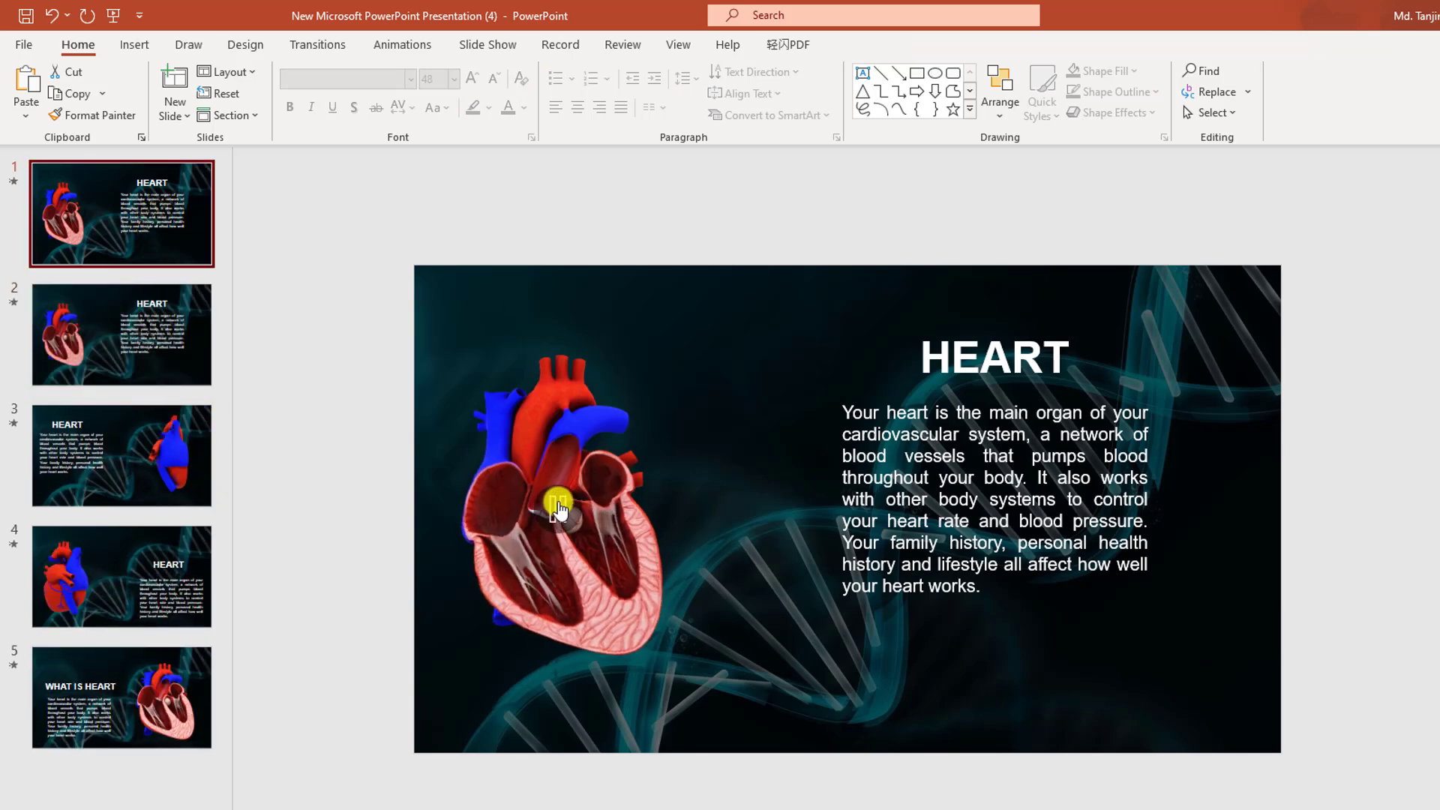
click(600, 486)
Delete the 3D heart and all text boxes from slide 1.
key(Delete)
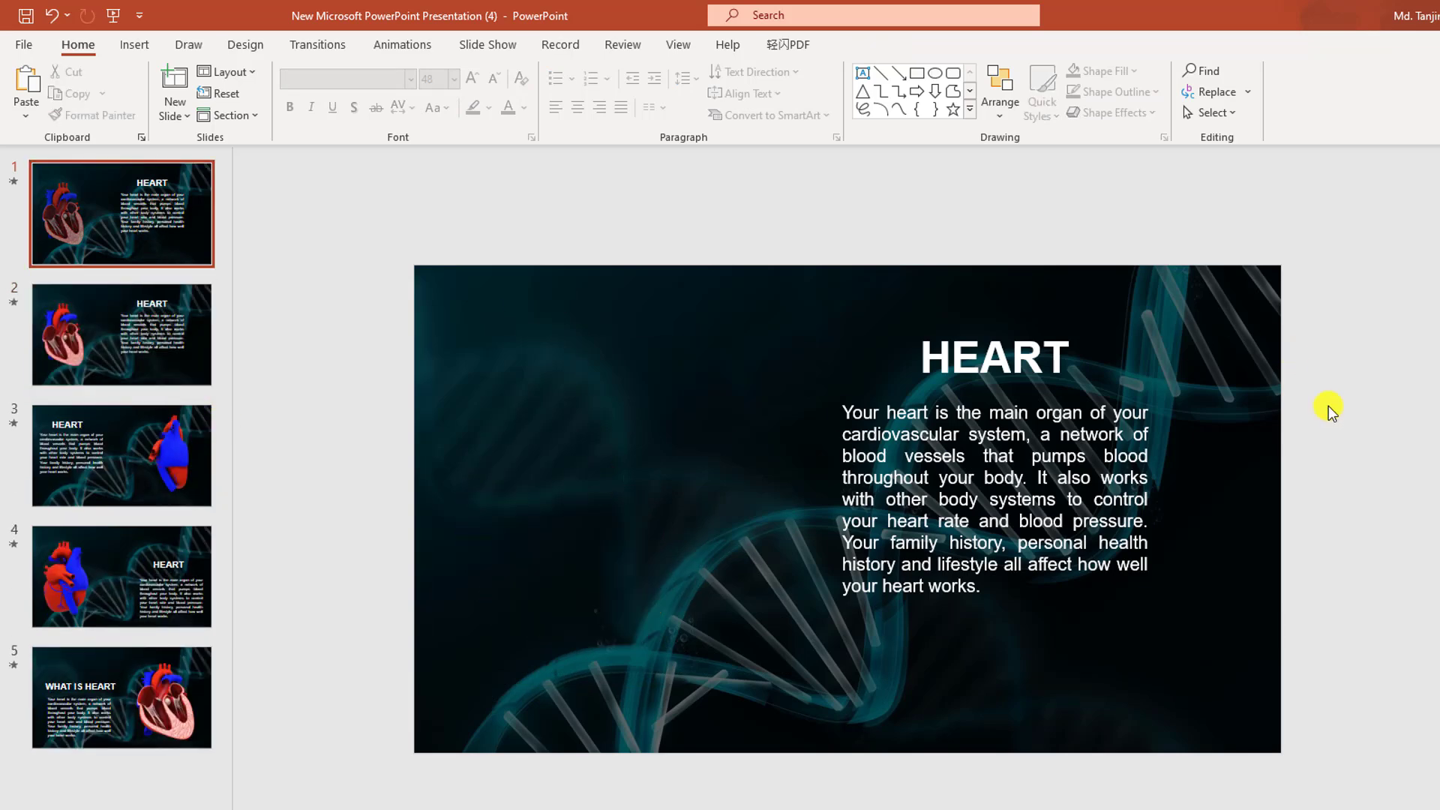
drag(1377, 590, 684, 161)
key(Delete)
Select slides 2 through 5 and apply the Morph transition.
click(169, 349)
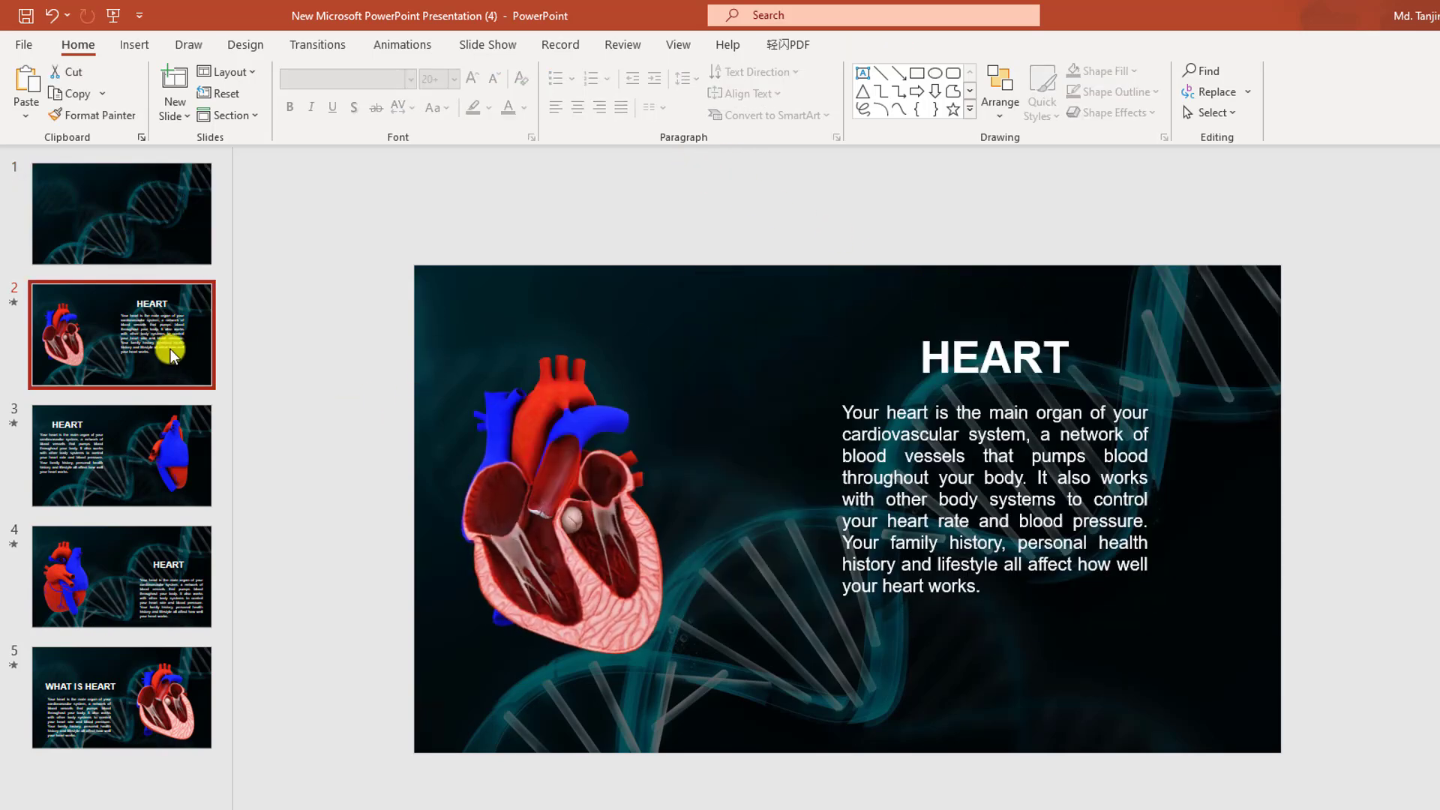
click(169, 461)
click(177, 596)
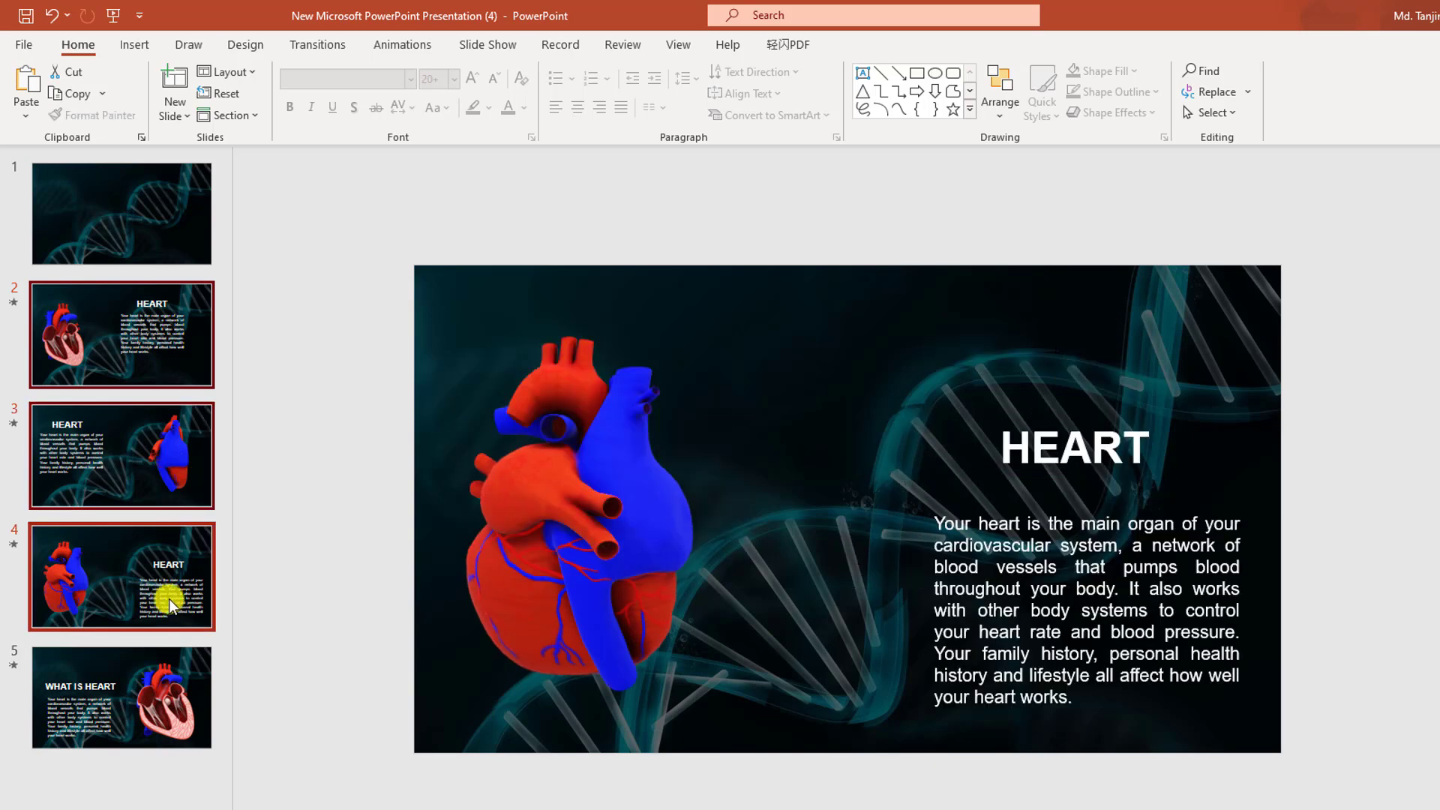
click(159, 722)
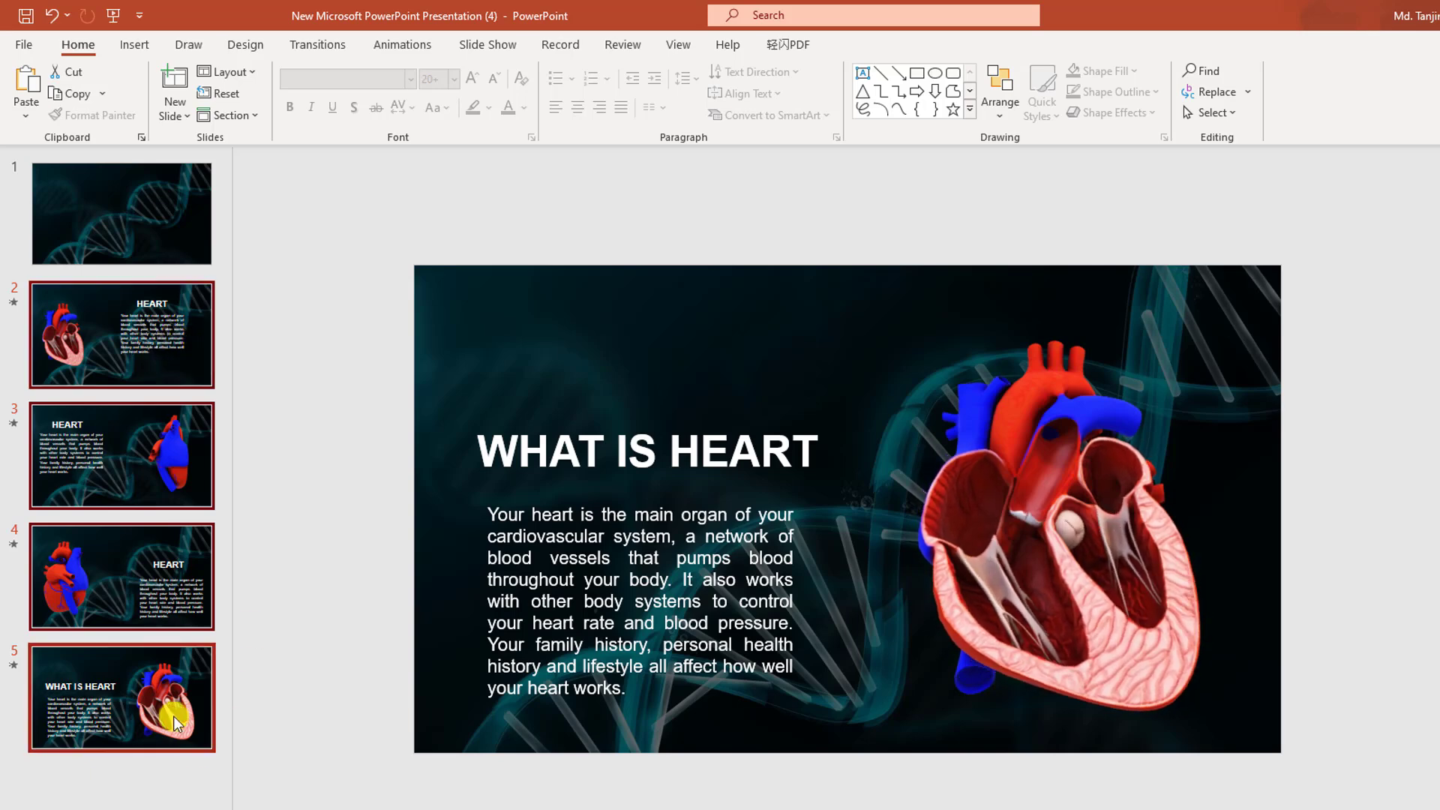
click(319, 46)
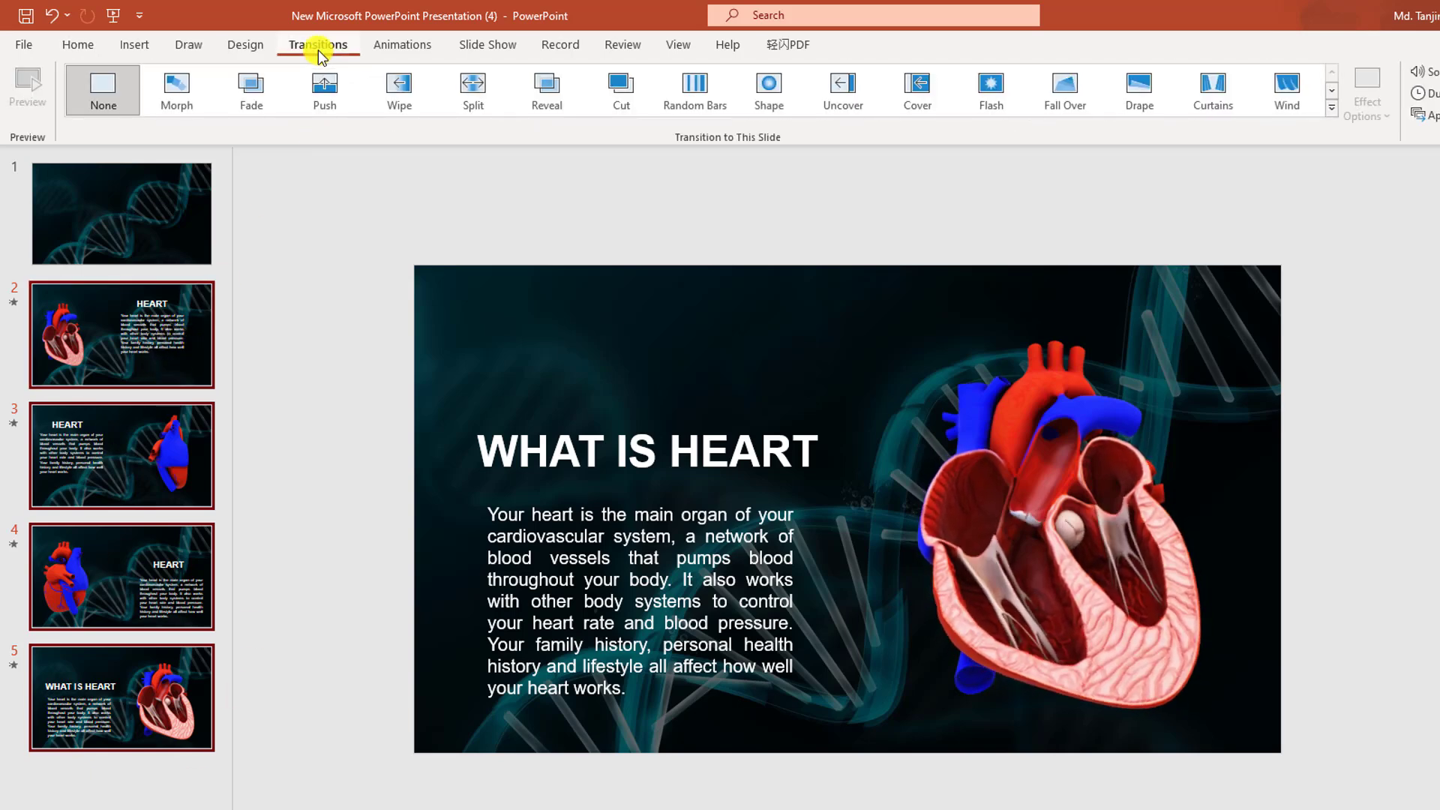
click(180, 90)
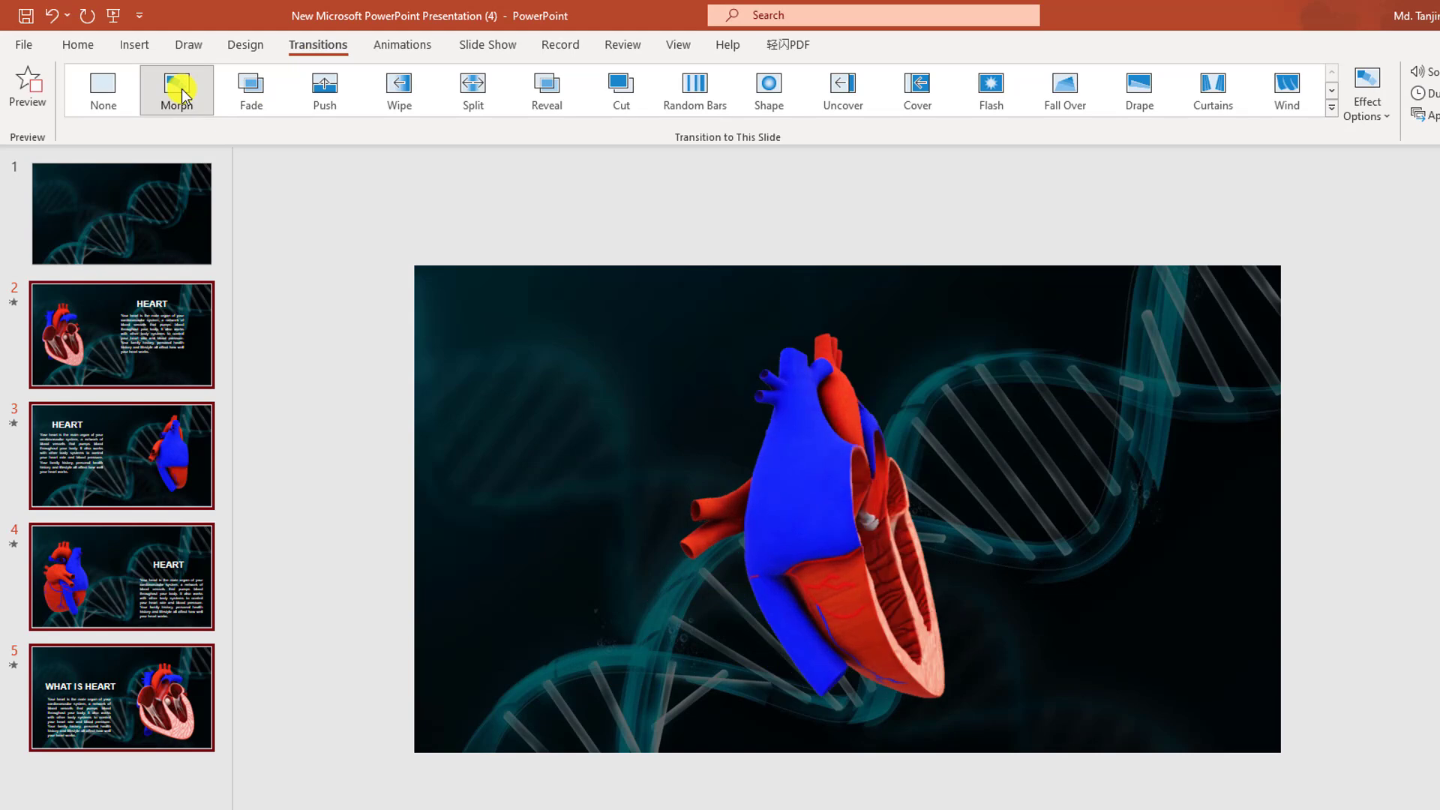
click(137, 360)
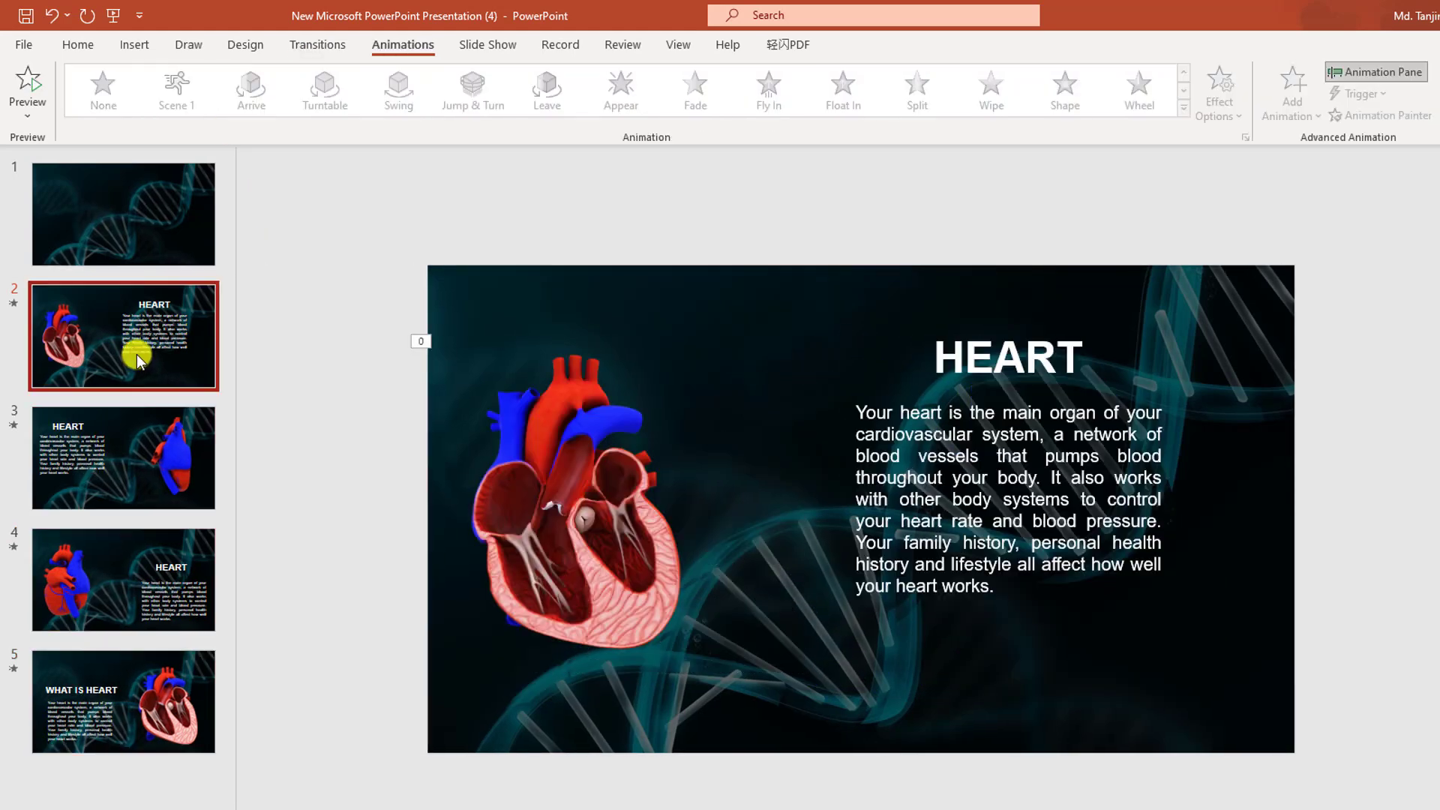
On slide 2, give the HEART title and body text Float In, body starting After Previous.
click(964, 358)
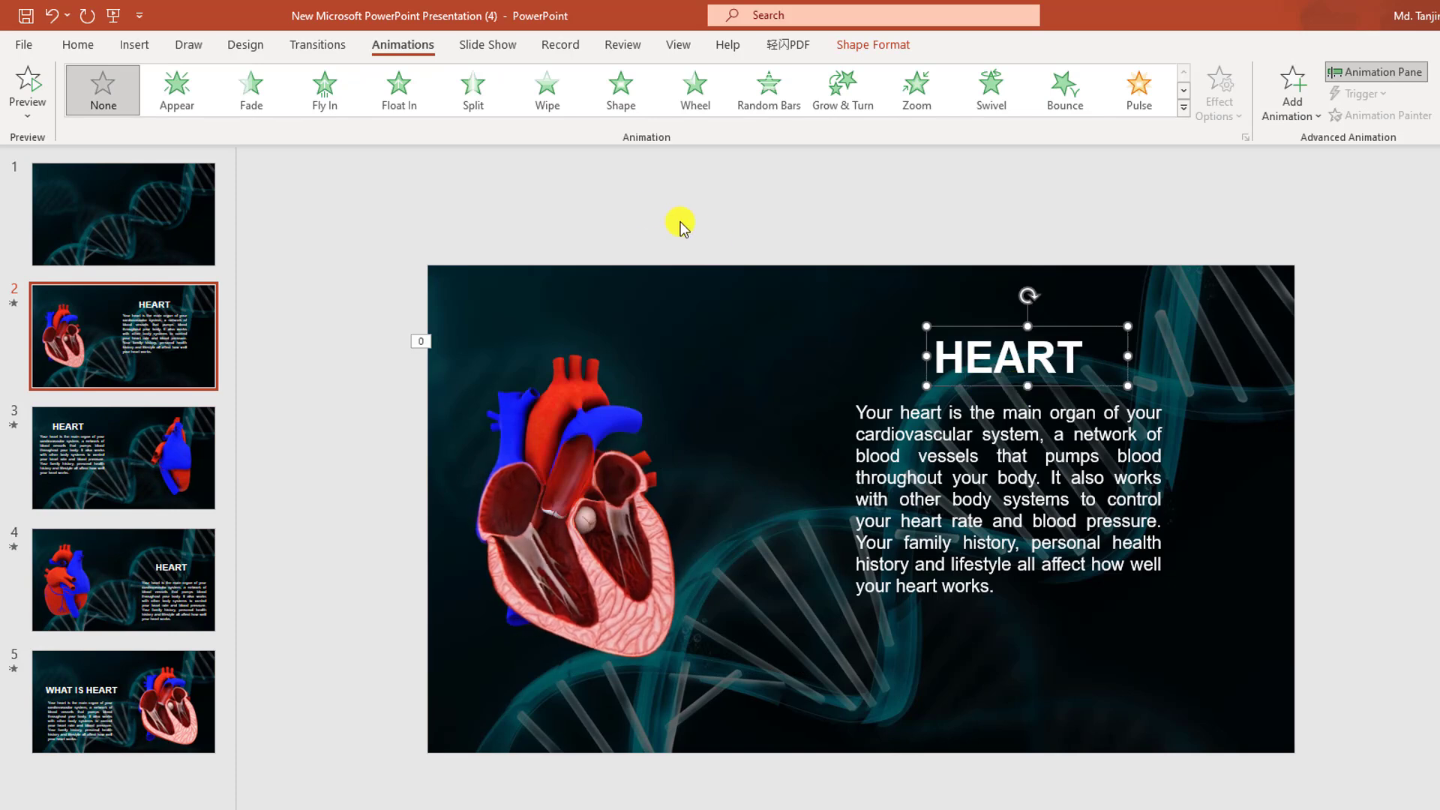
click(402, 105)
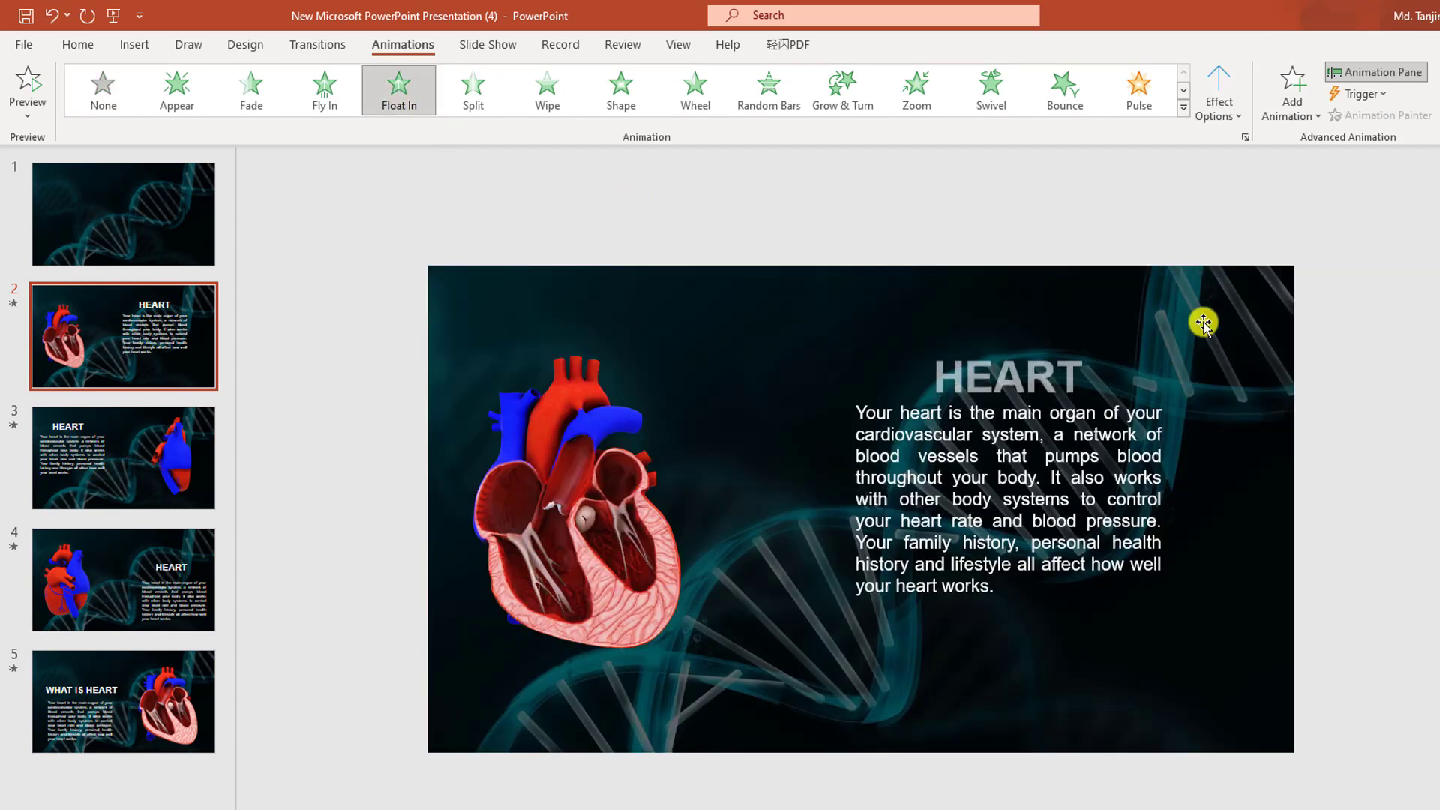
click(1009, 500)
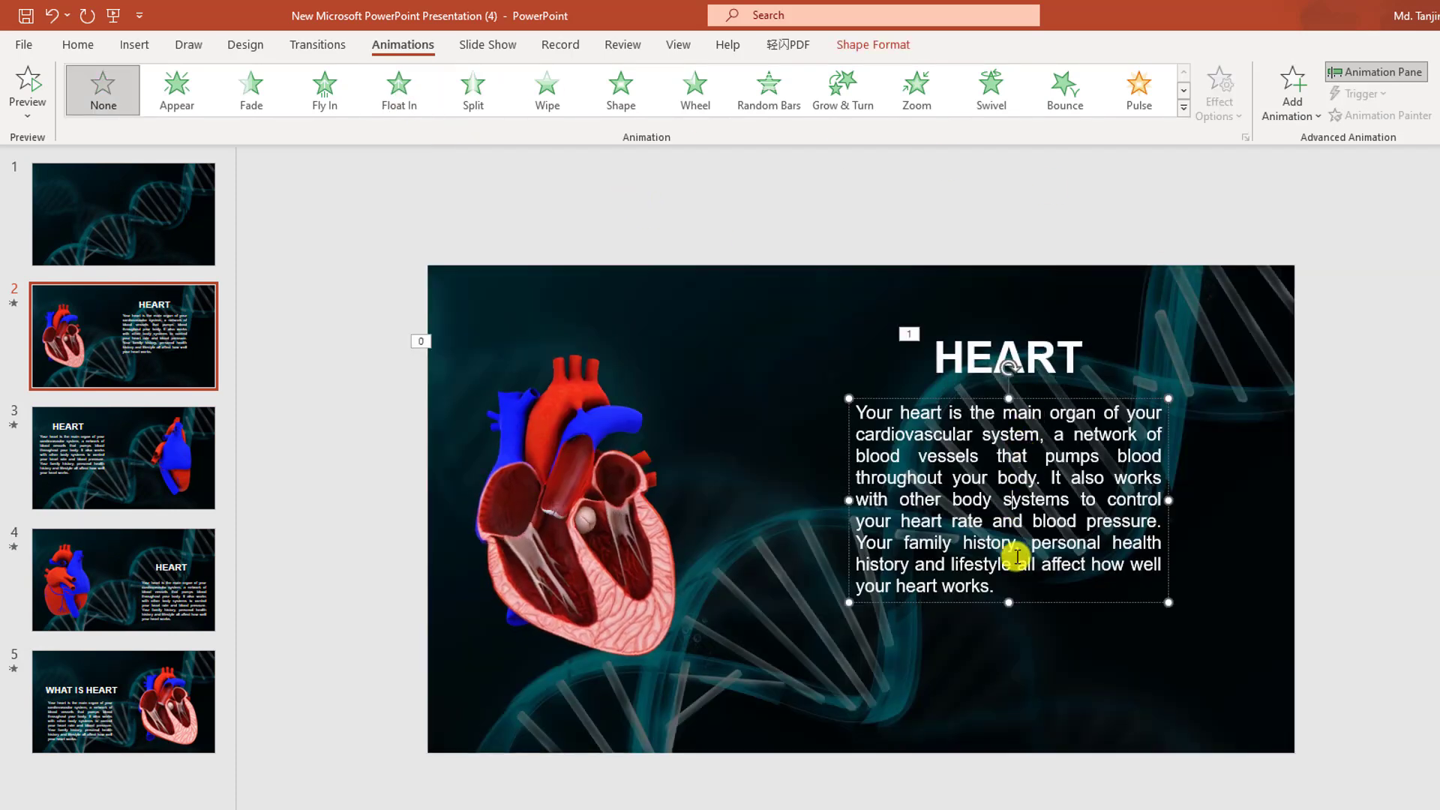
click(429, 116)
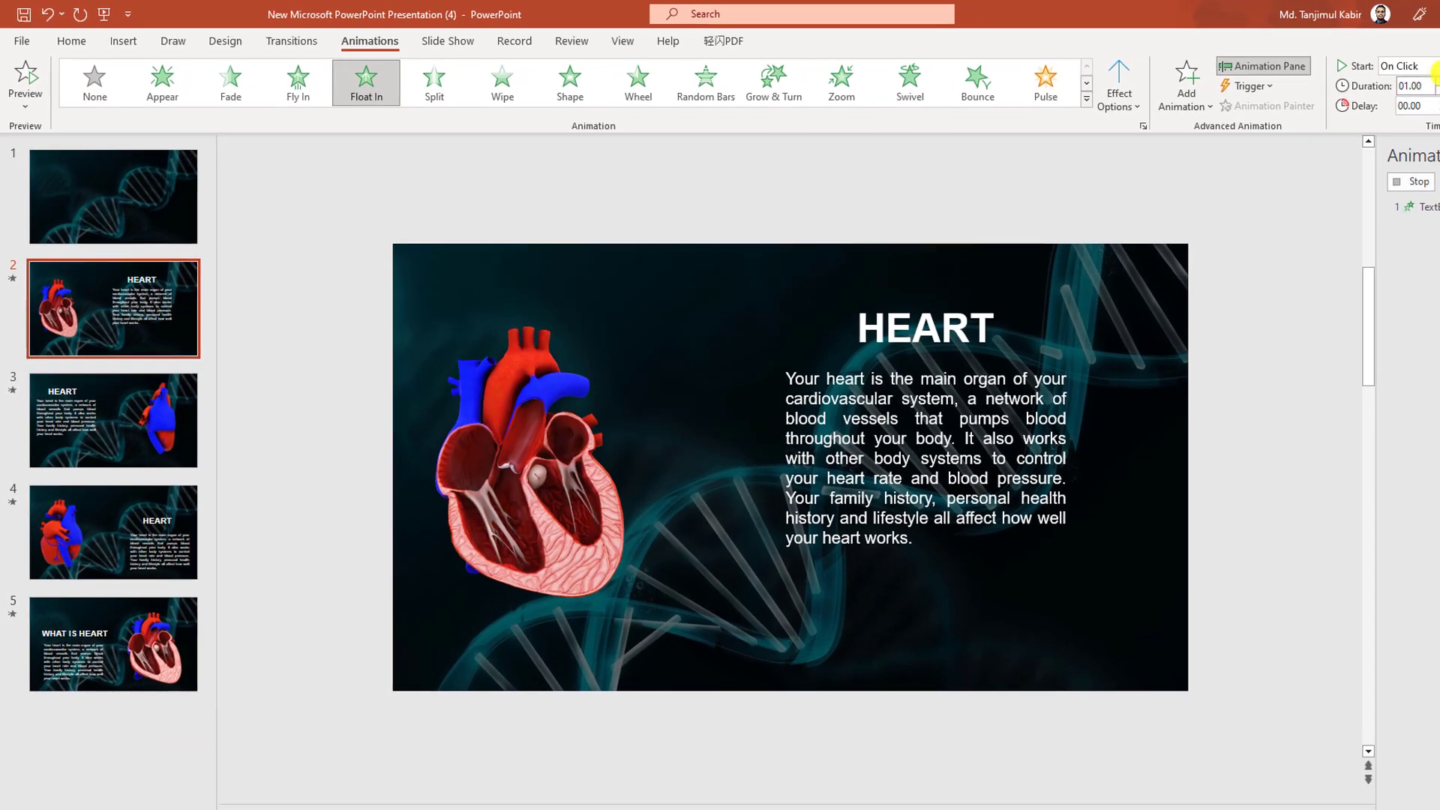
click(1433, 69)
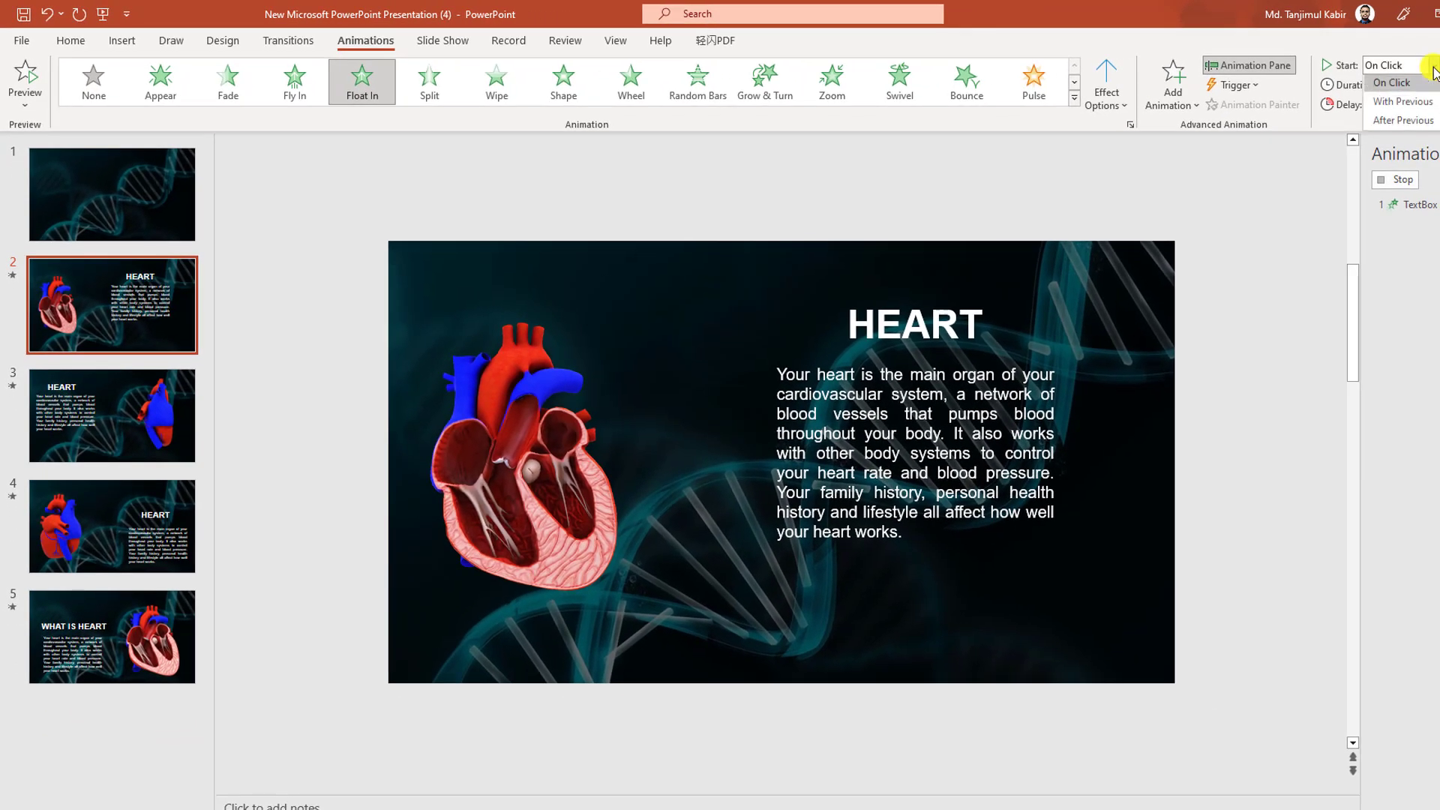
click(1394, 123)
On slide 3, apply Float In to the HEART title and the body text.
click(84, 404)
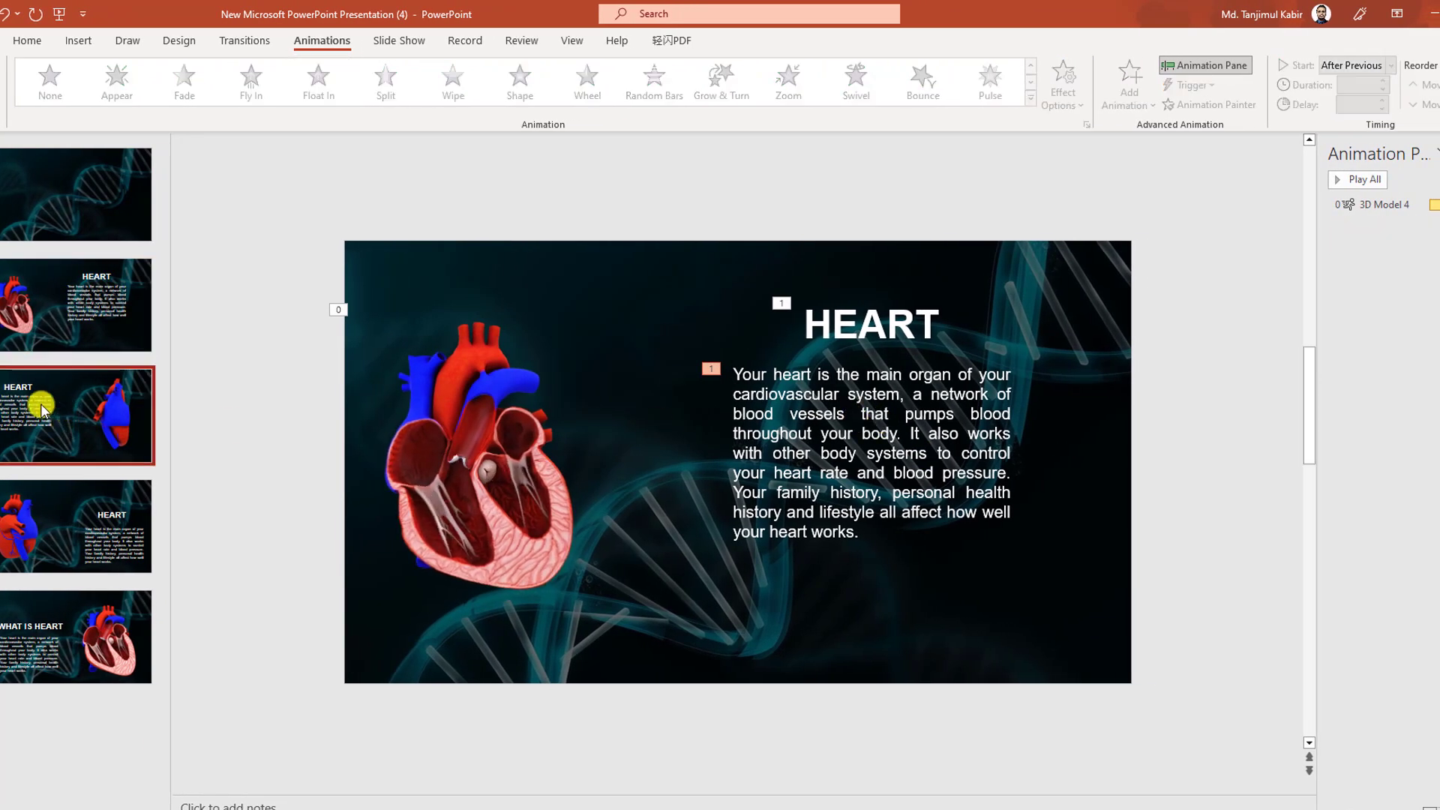
click(548, 320)
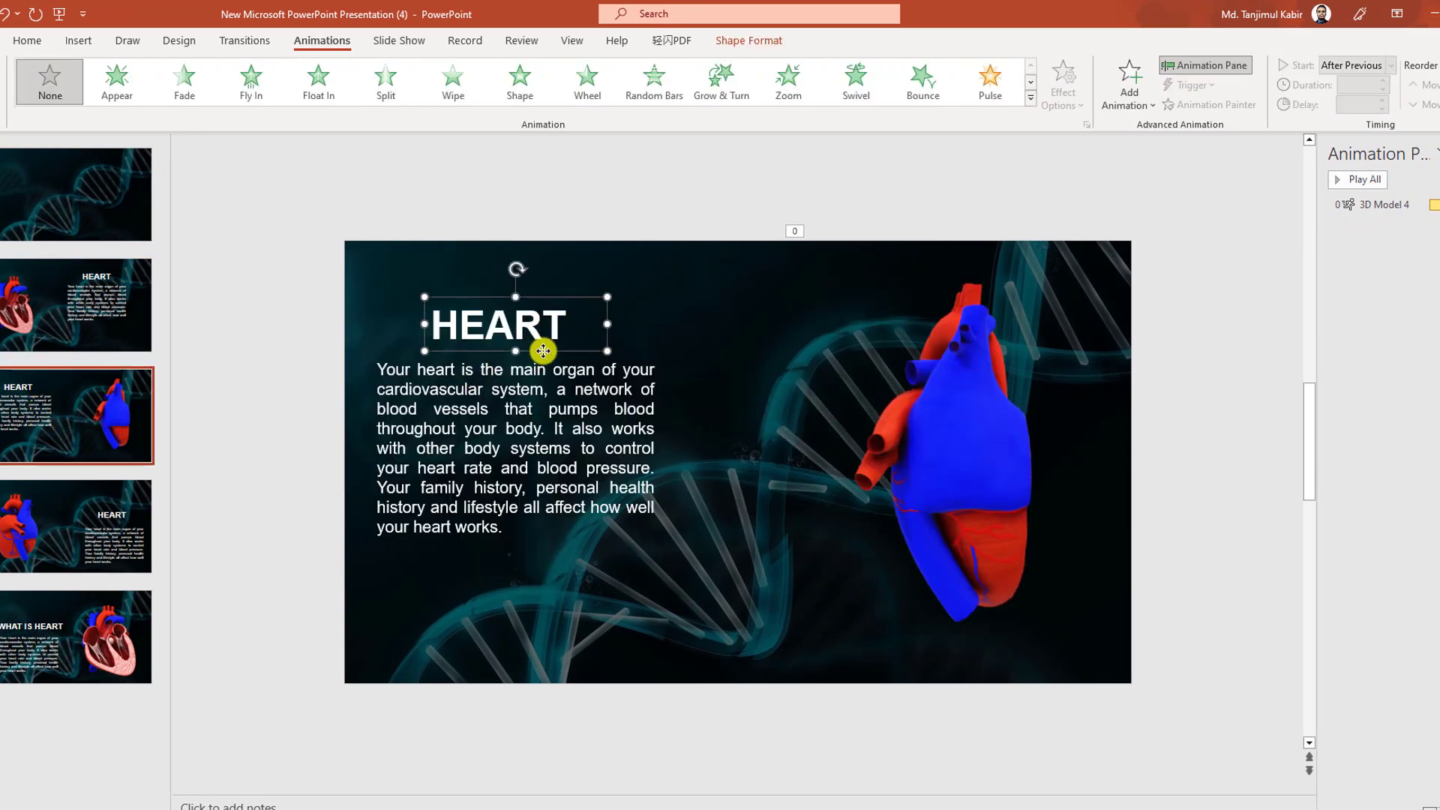
click(319, 83)
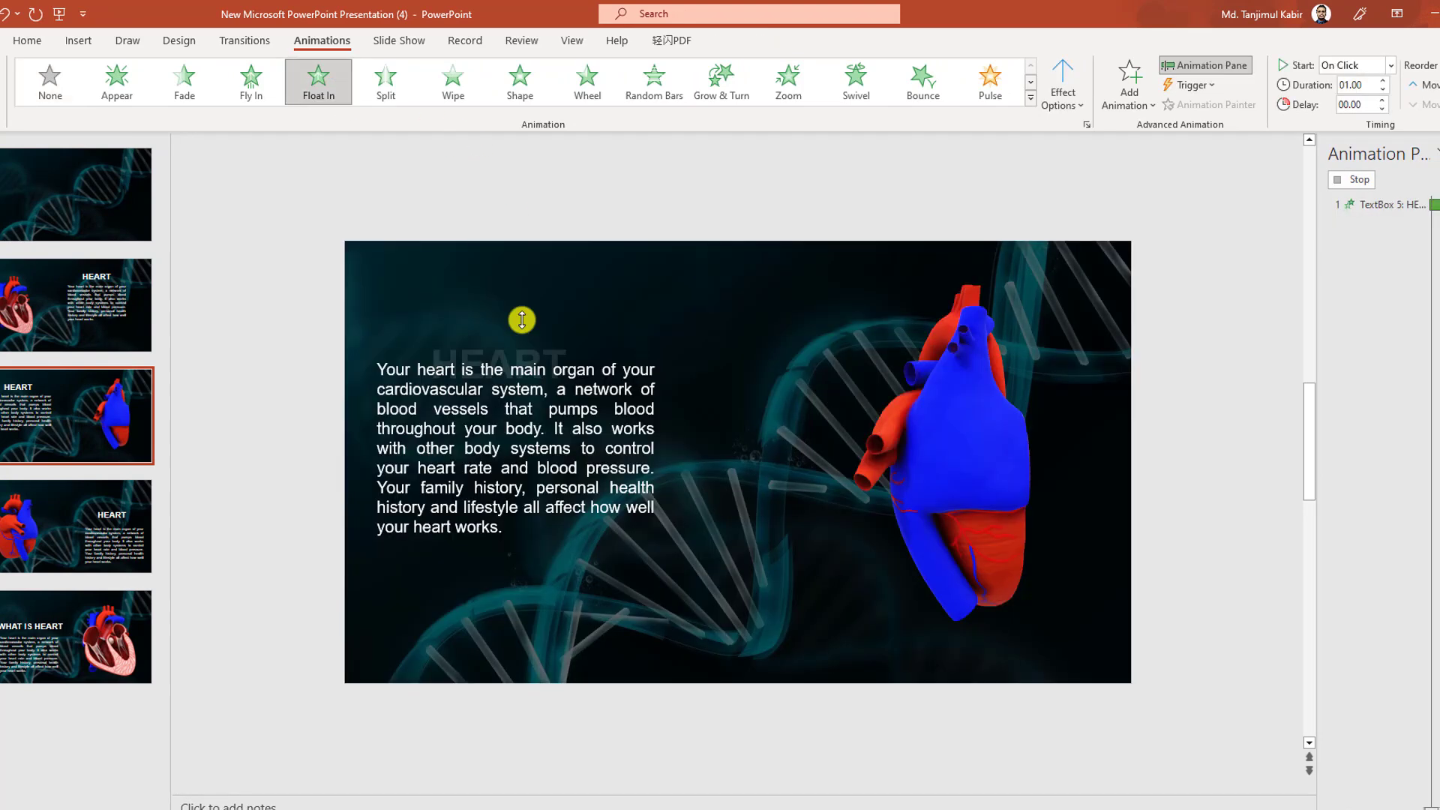
click(492, 512)
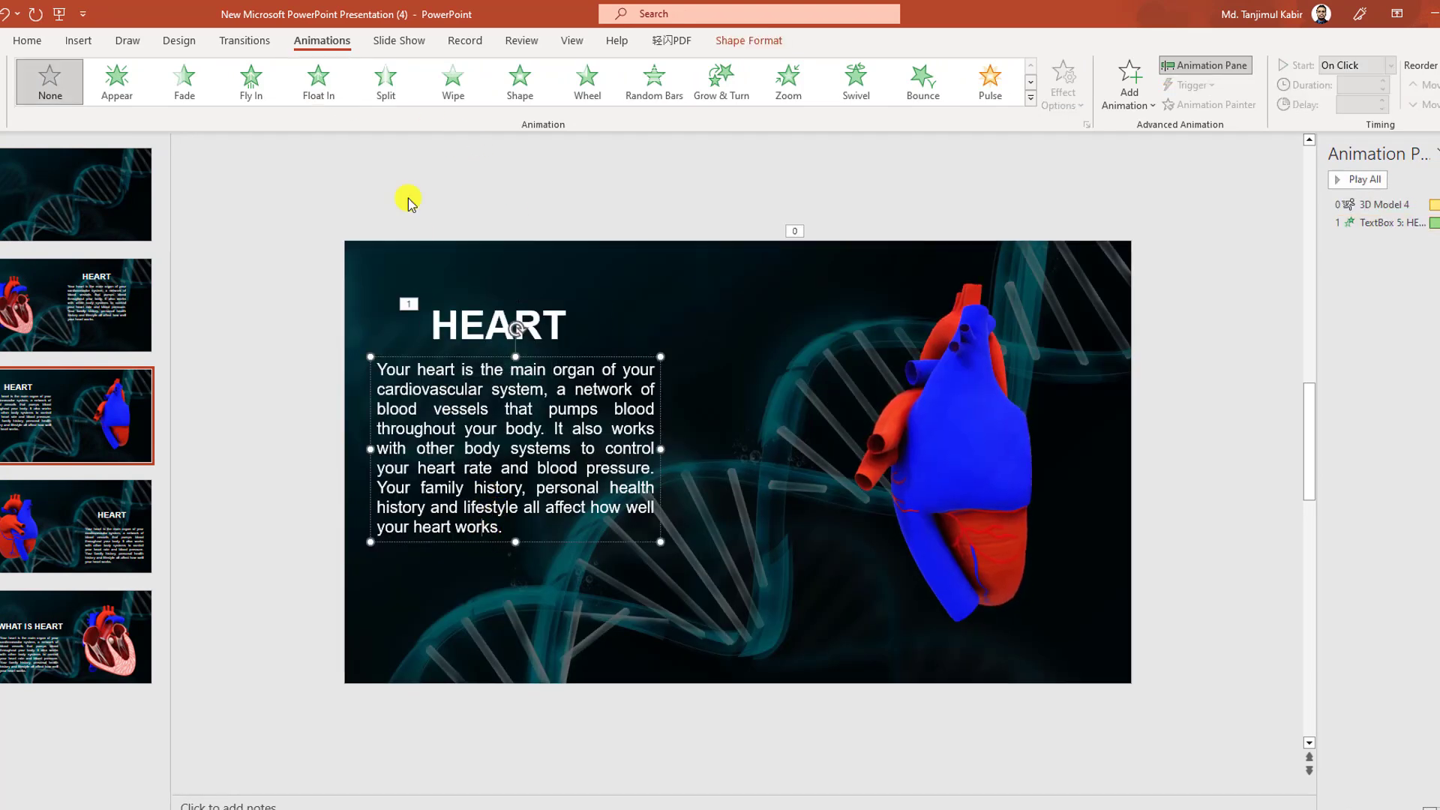
click(323, 90)
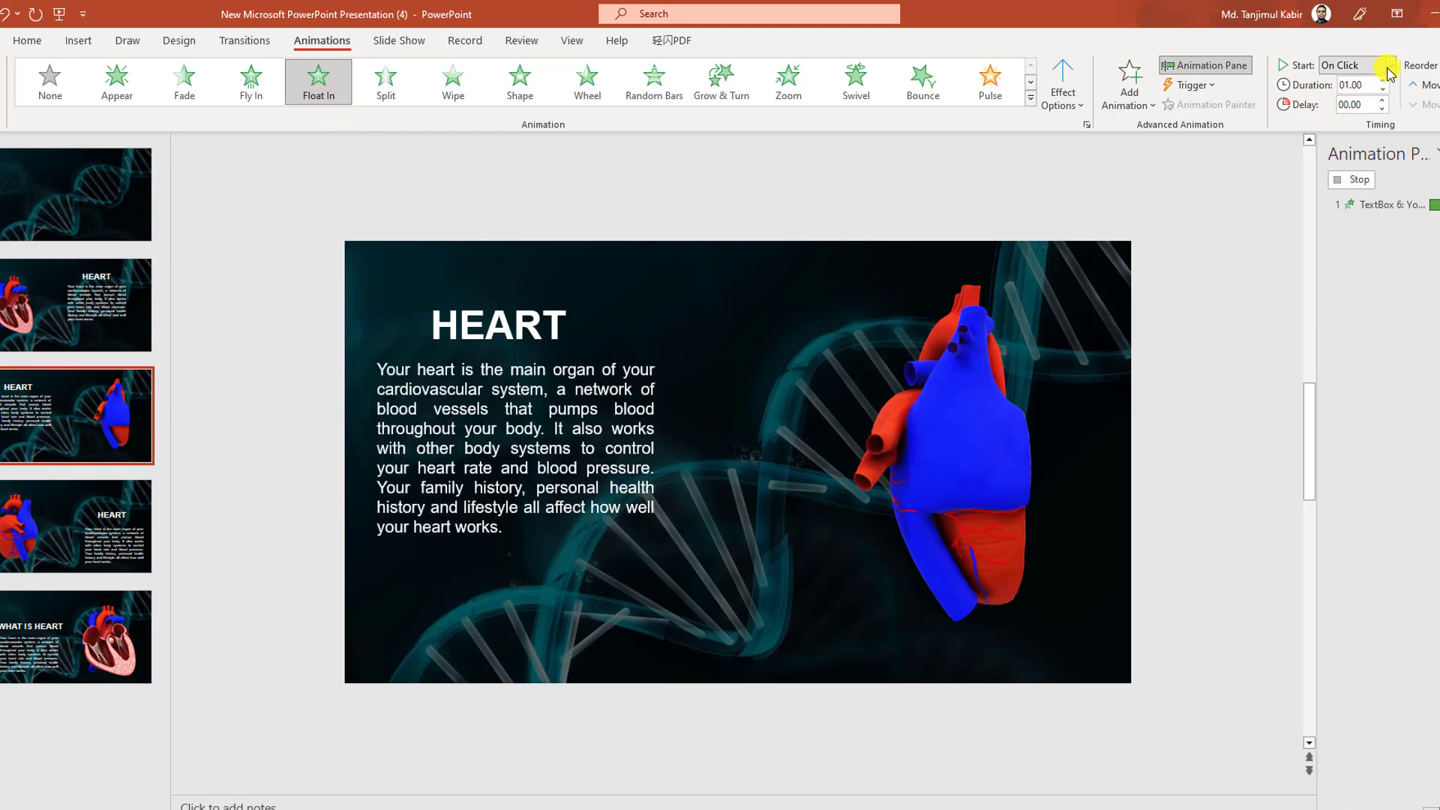
click(78, 532)
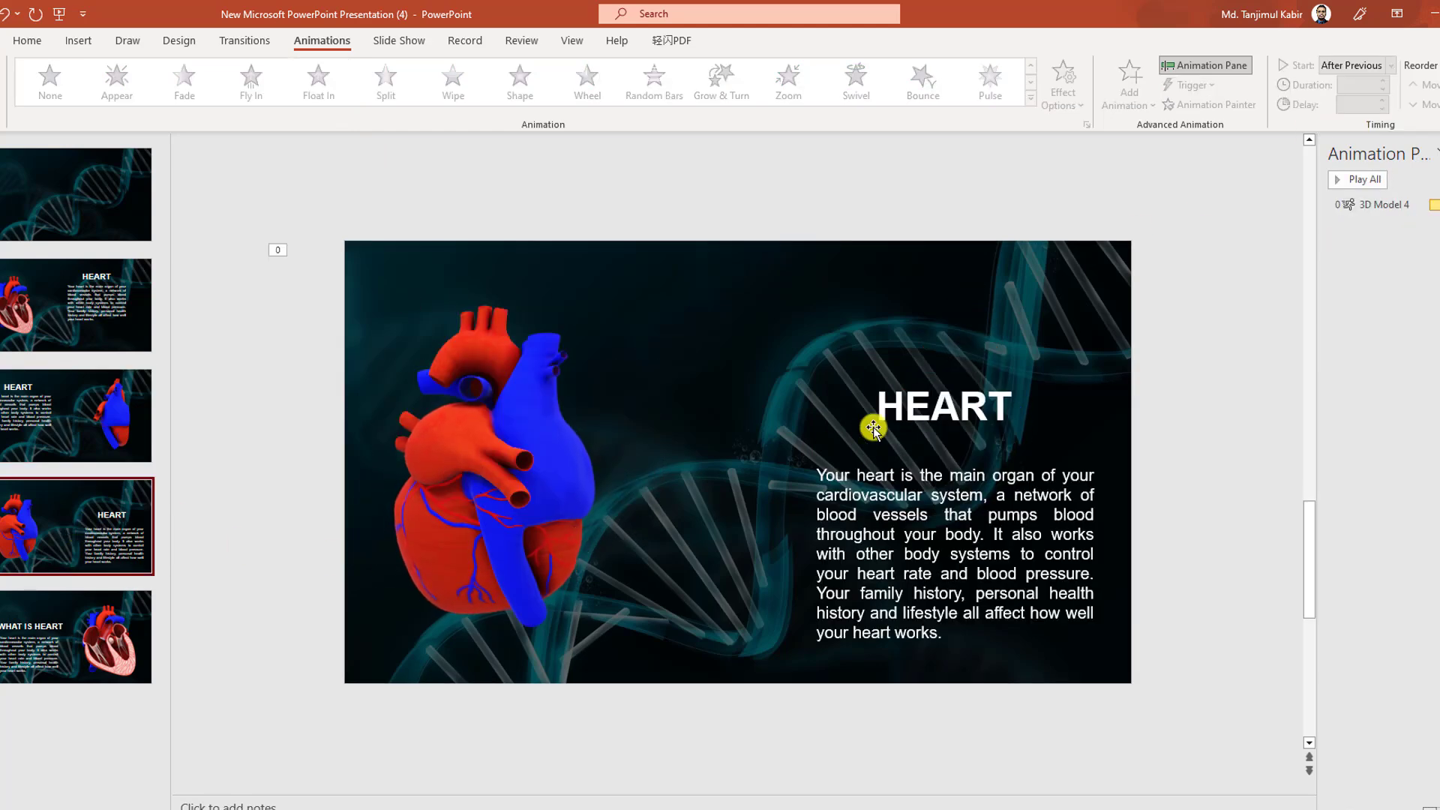
On slide 4, float in the HEART title and body text, body starting After Previous.
click(926, 416)
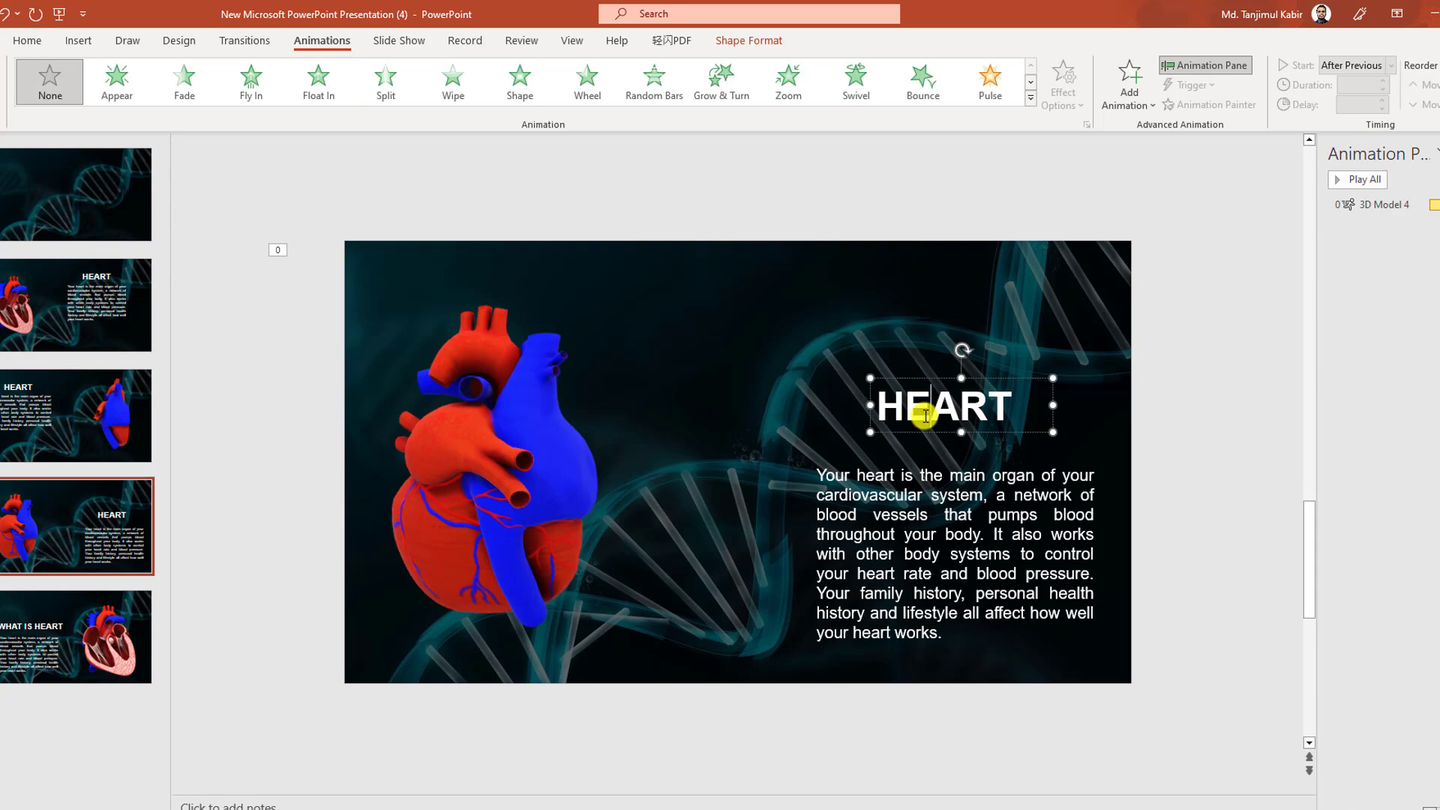
click(308, 90)
double_click(917, 512)
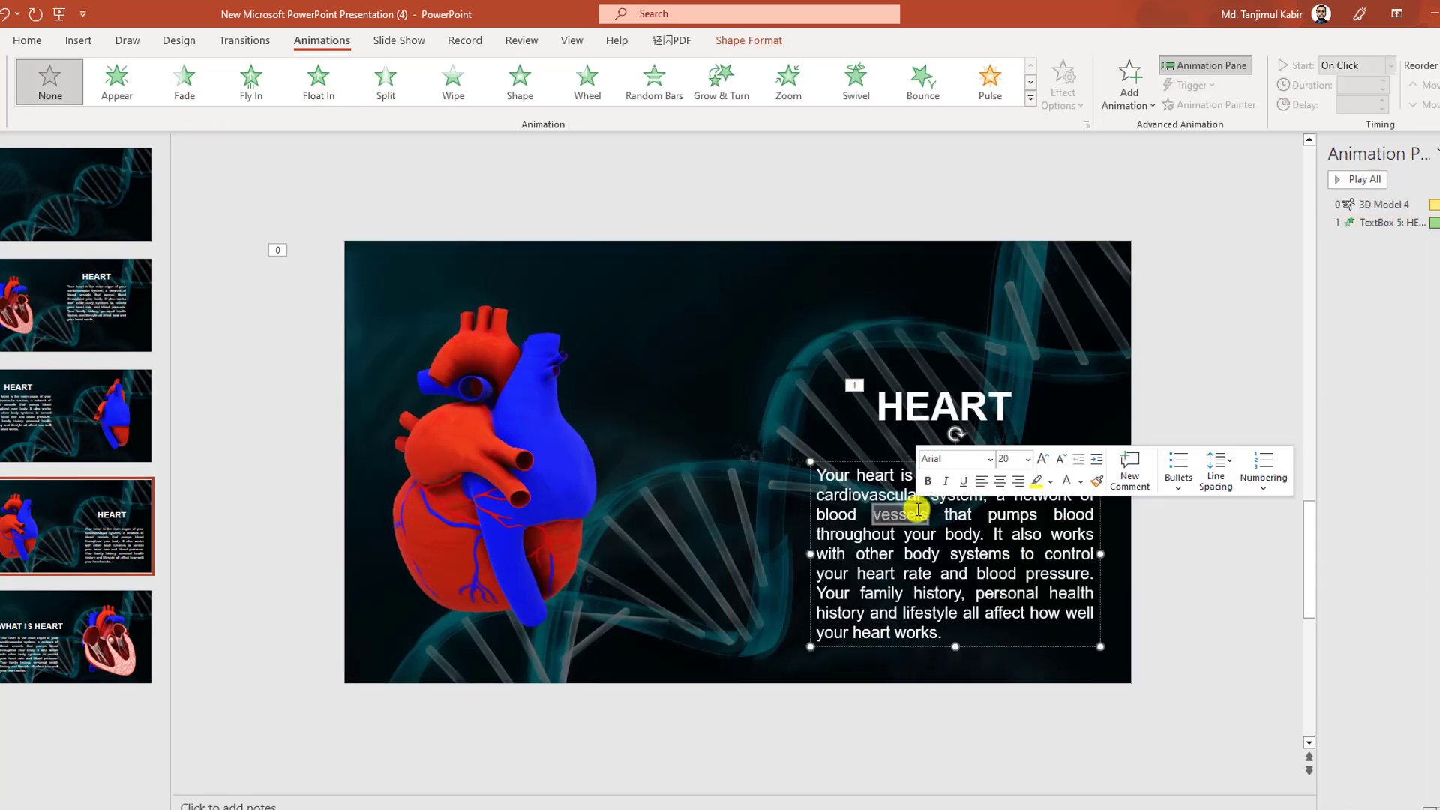
click(882, 462)
click(319, 81)
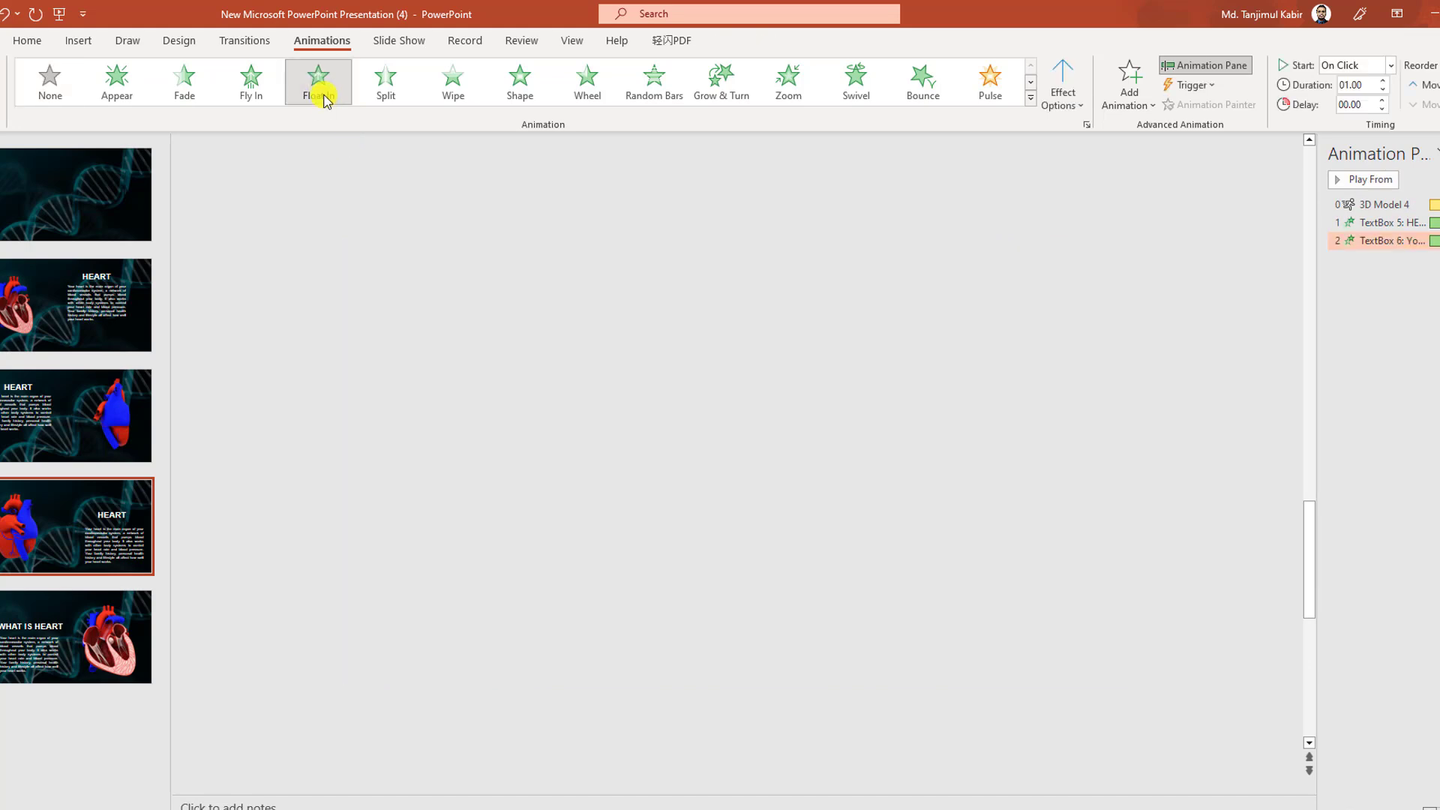
click(1390, 66)
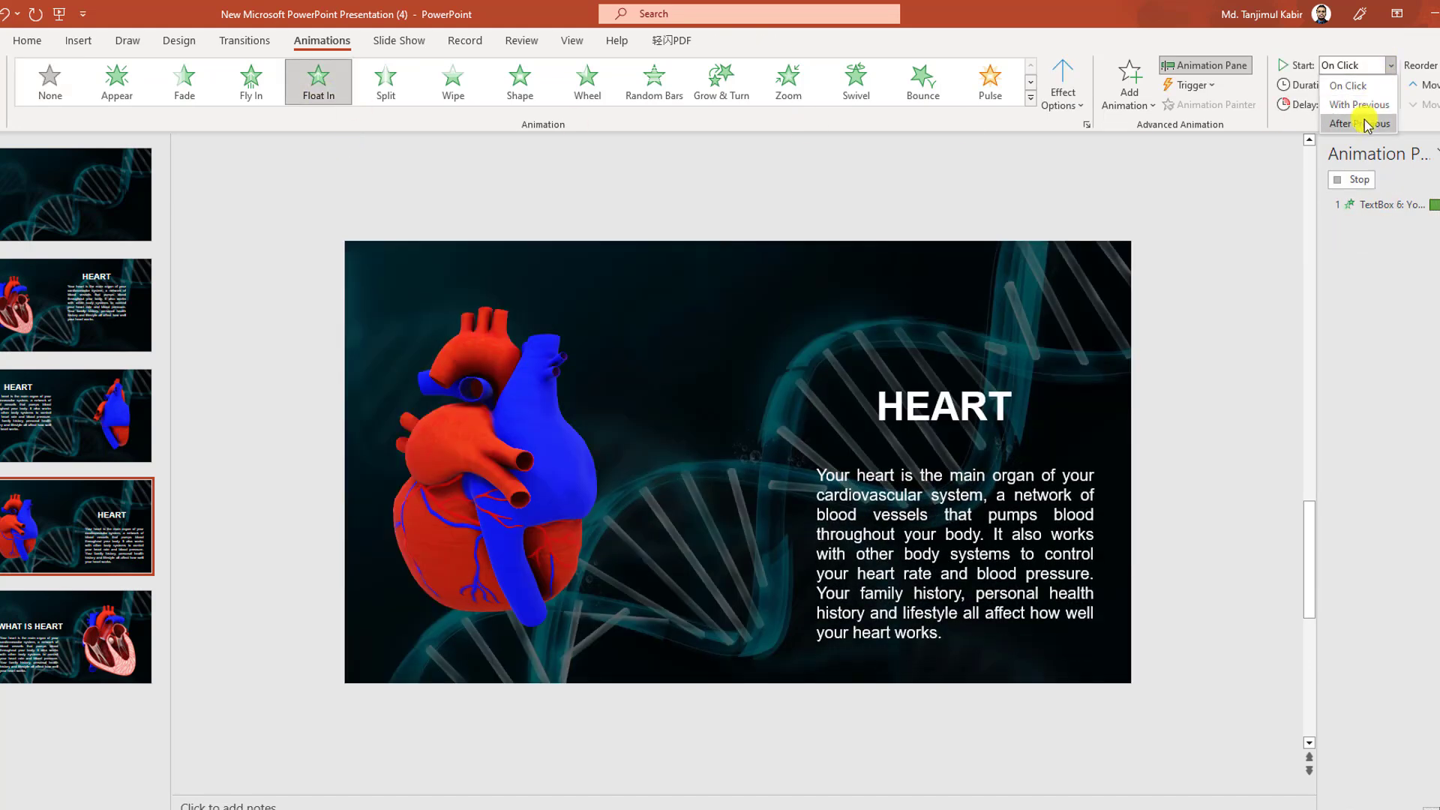
click(1359, 123)
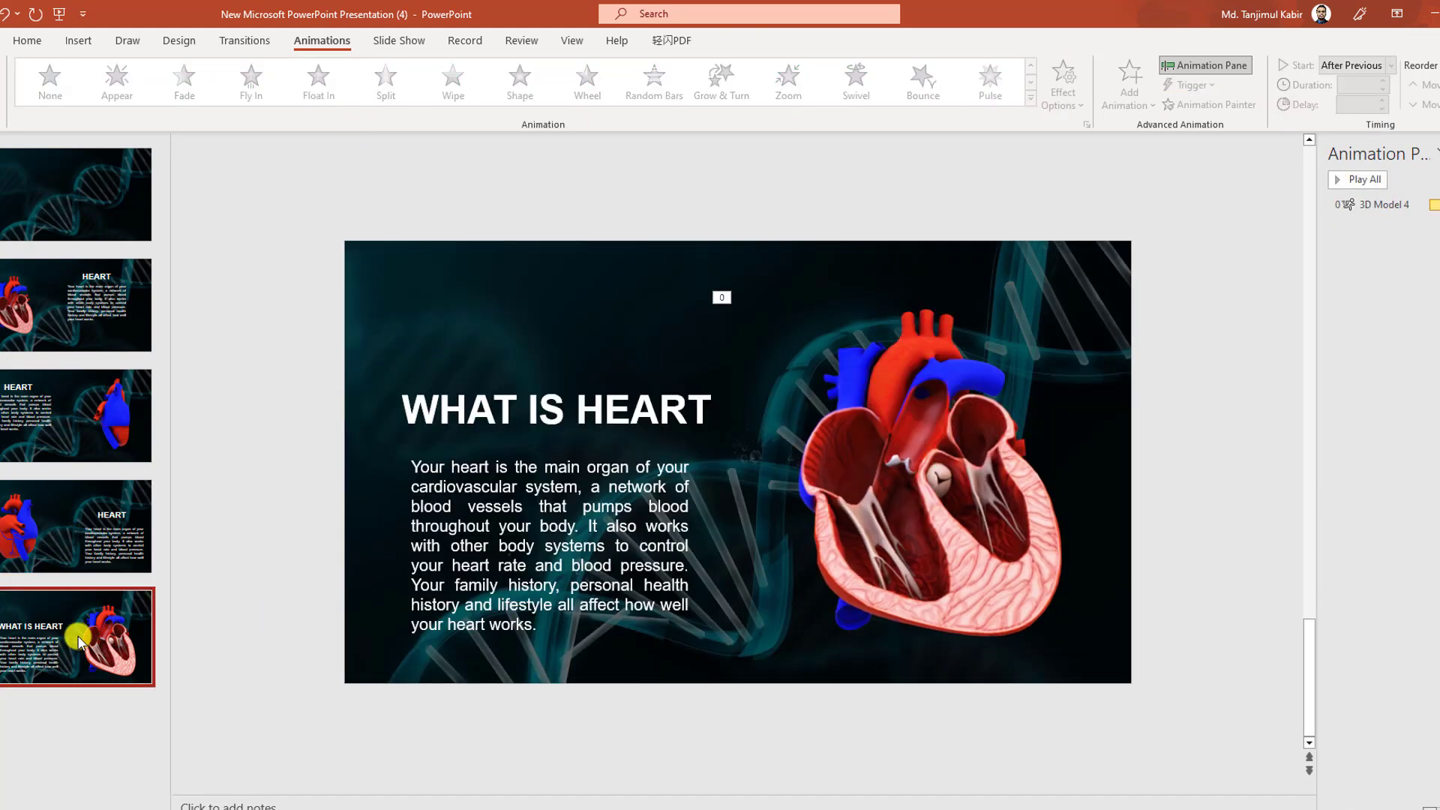
On slide 5, float in the WHAT IS HEART title and body text, body After Previous.
click(602, 422)
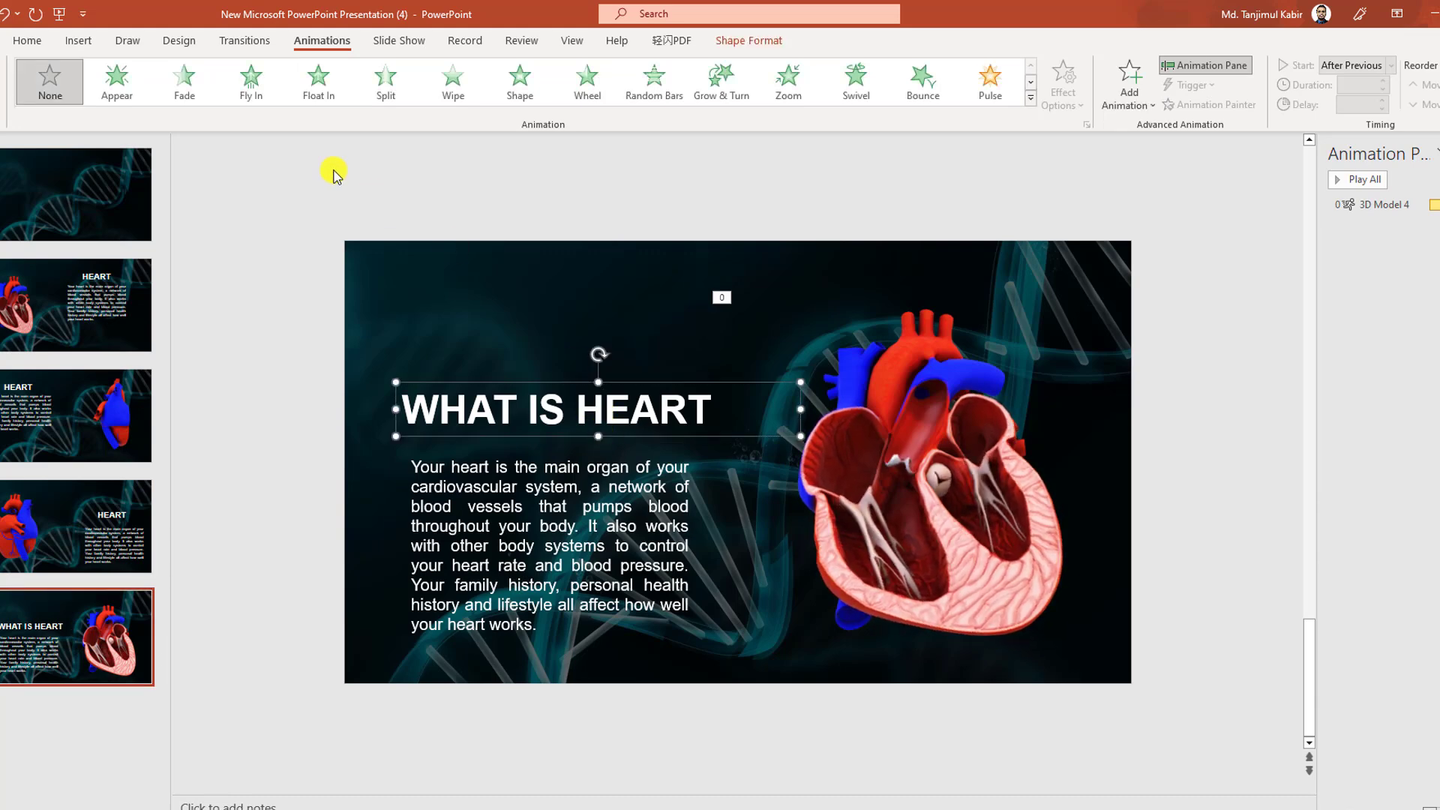
click(319, 81)
click(528, 587)
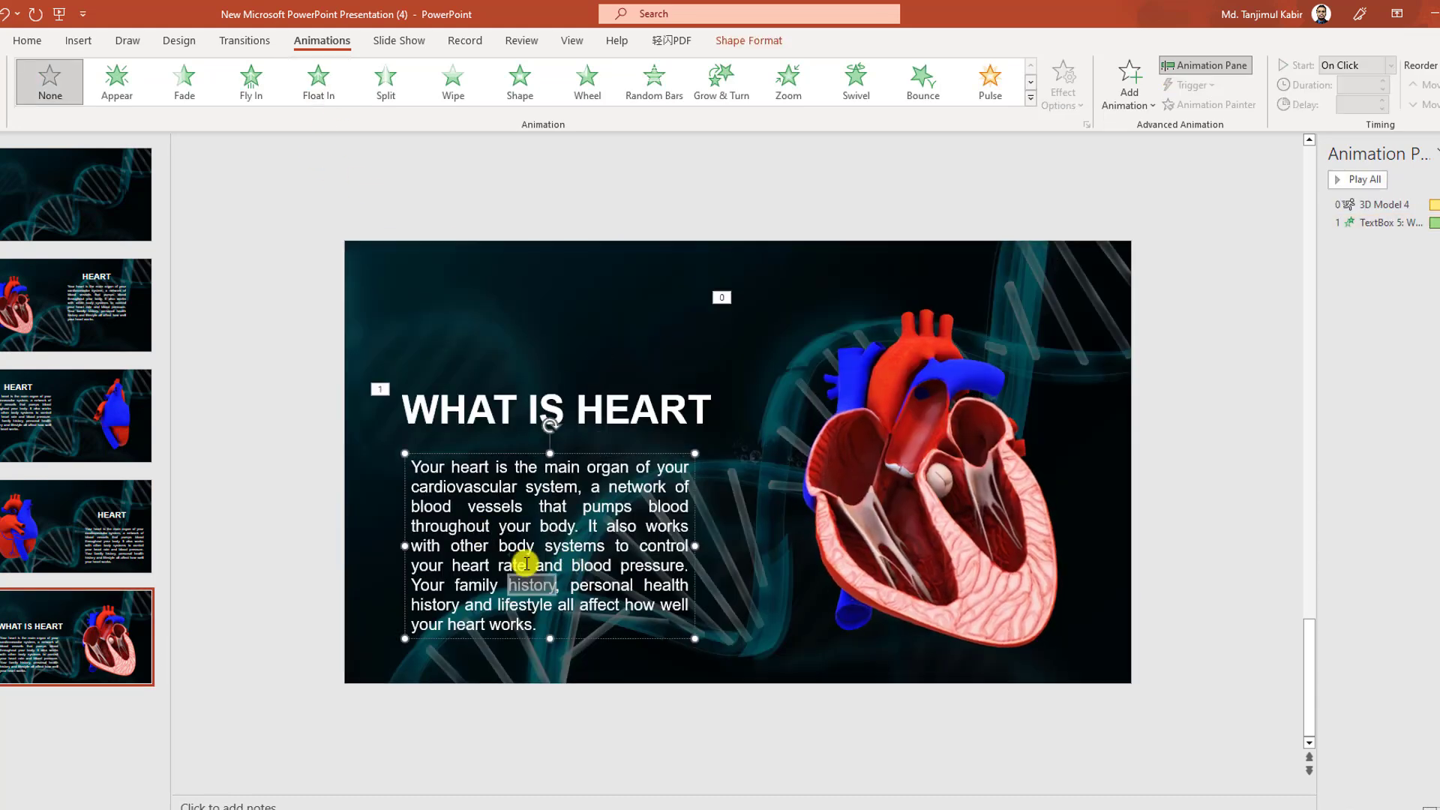
click(319, 83)
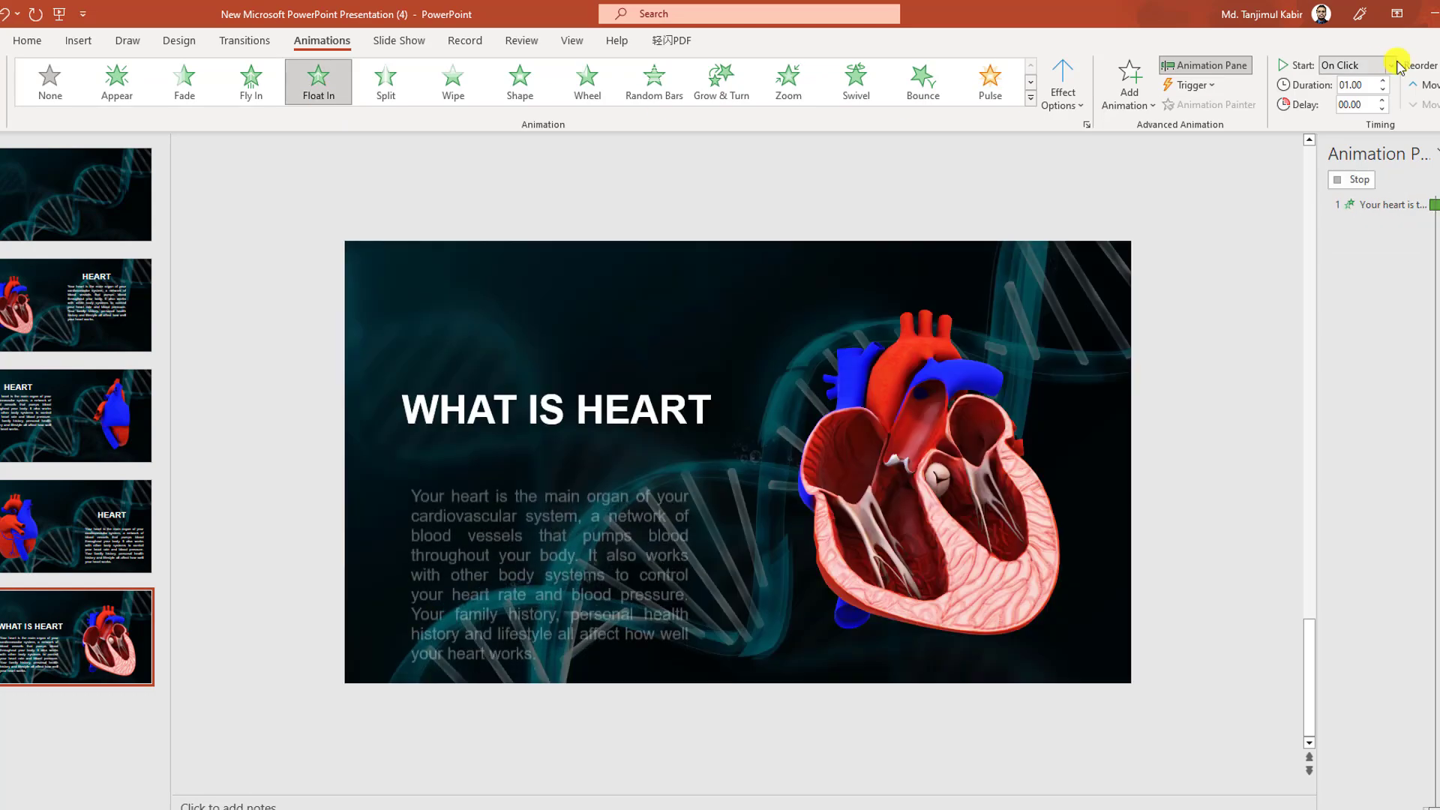
click(1390, 65)
click(1359, 123)
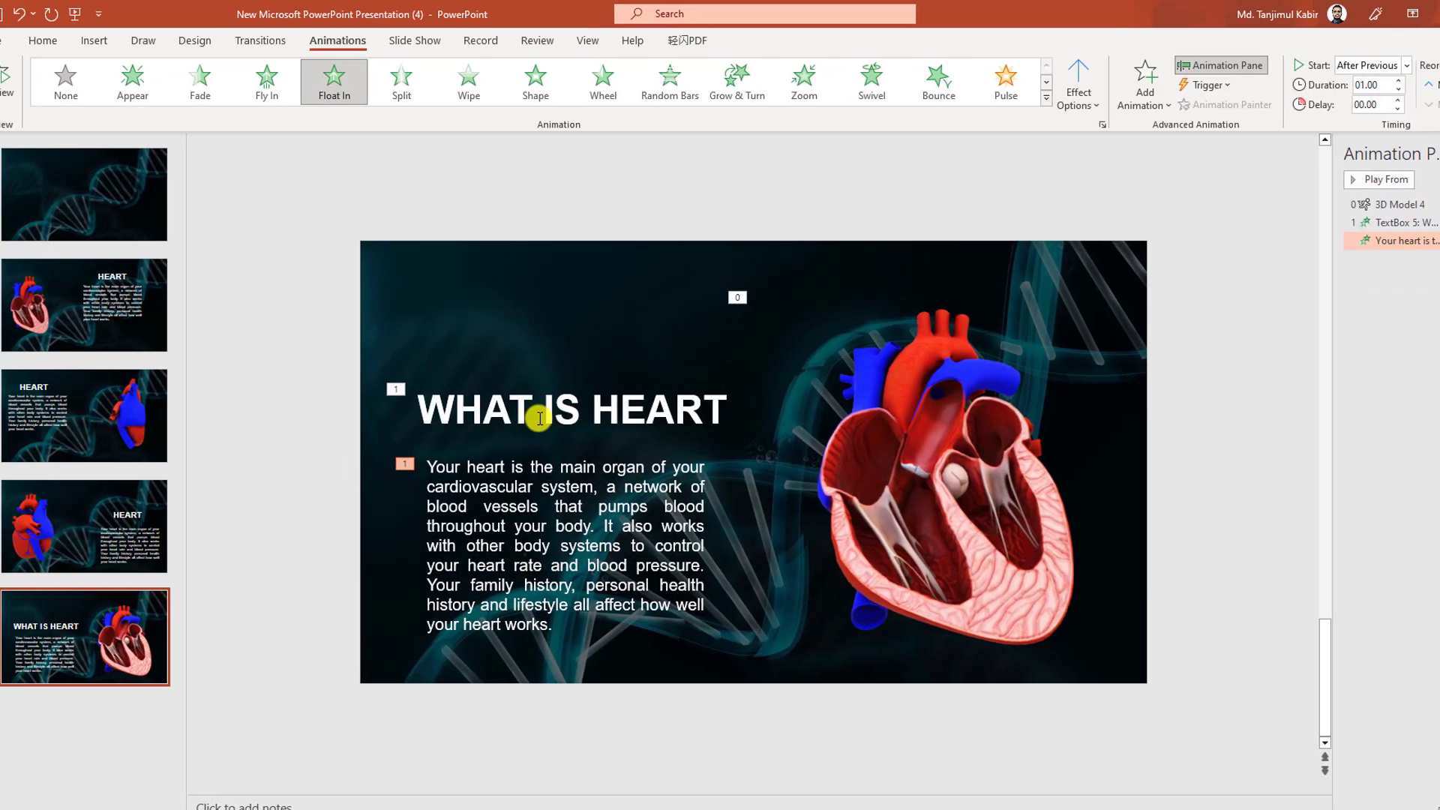
click(66, 299)
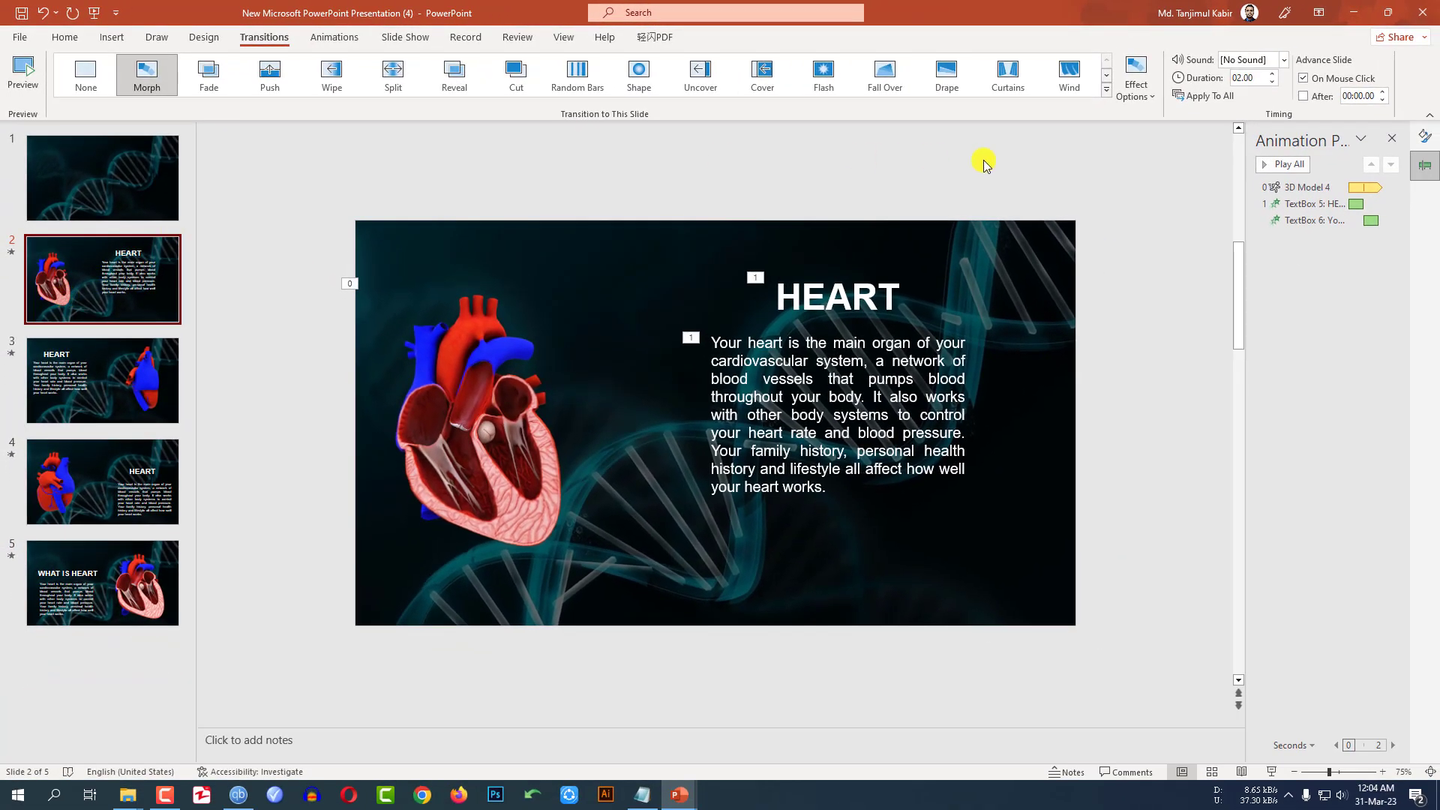
Replace slide 2's Morph transition with Blinds and select slide 1.
click(1104, 93)
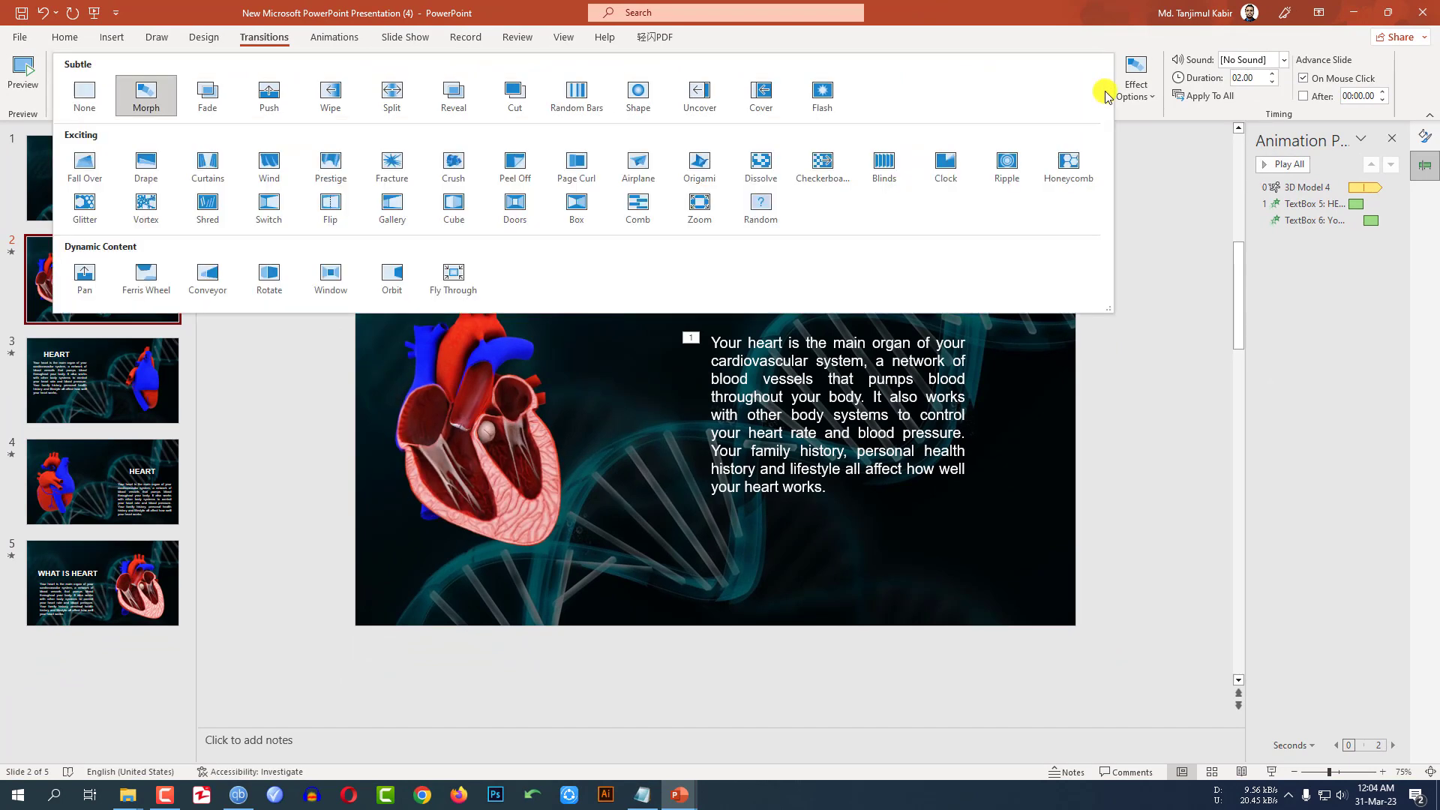
click(879, 163)
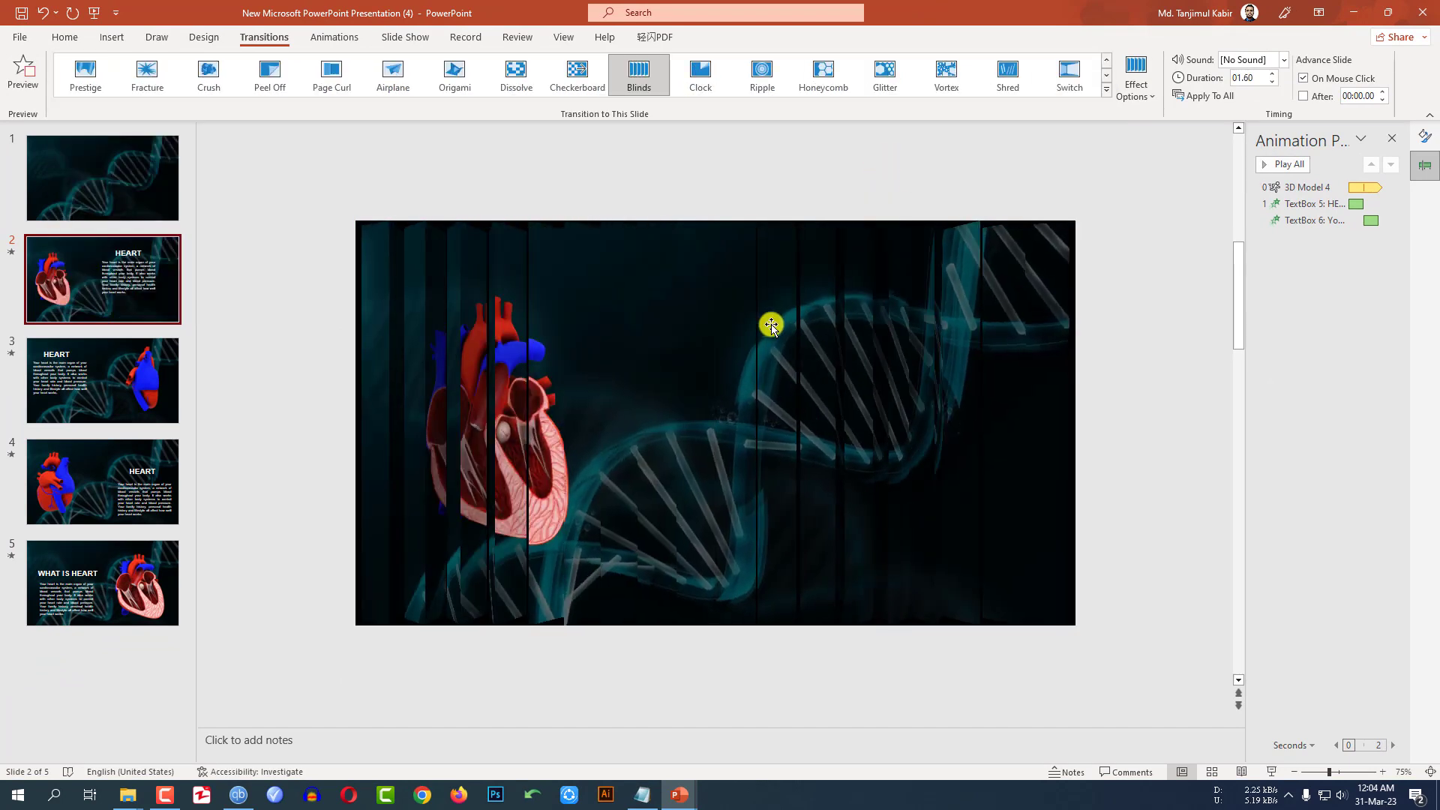
click(132, 187)
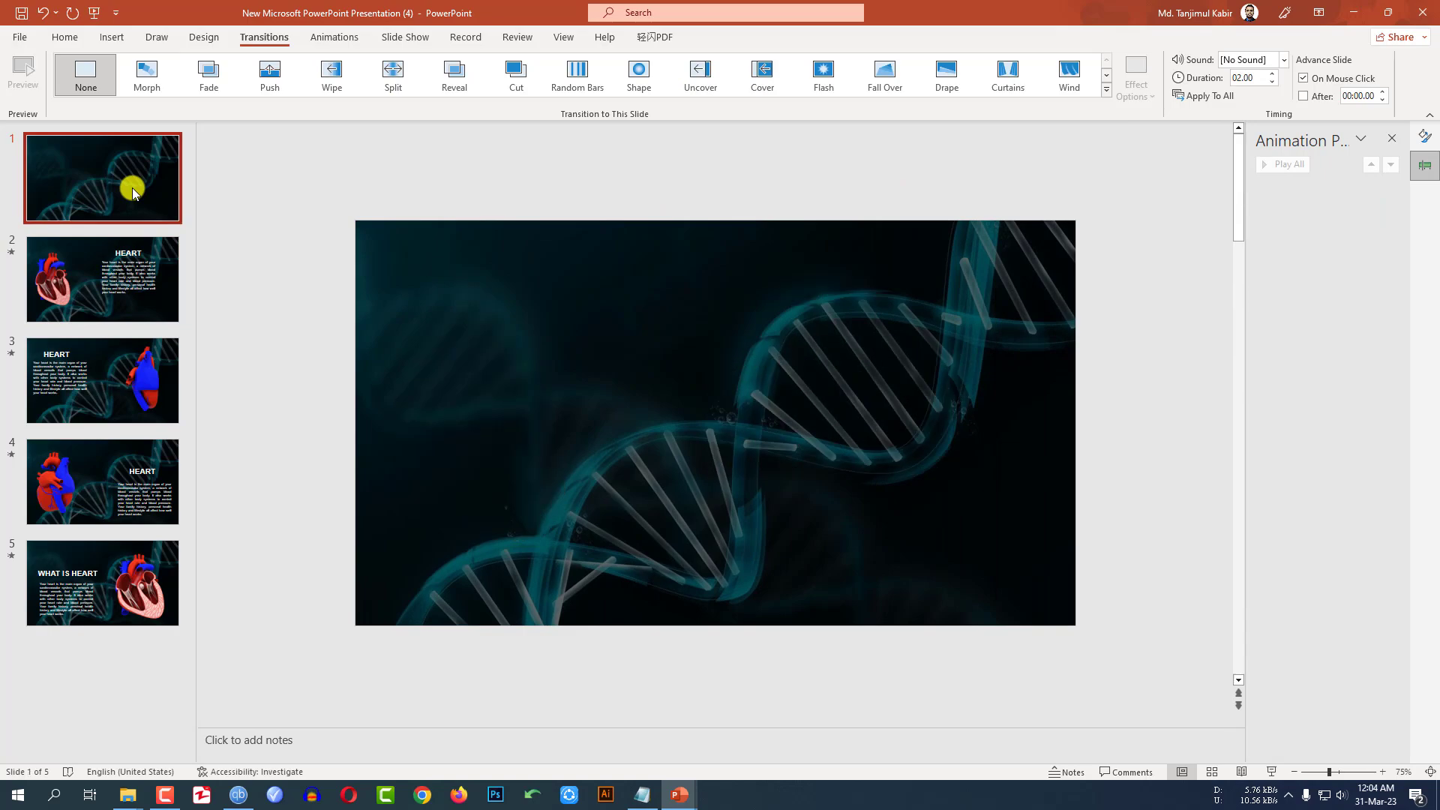
Run the slide show from slide 1 through slide 2's Blinds entrance into slide 3's morph.
click(1271, 771)
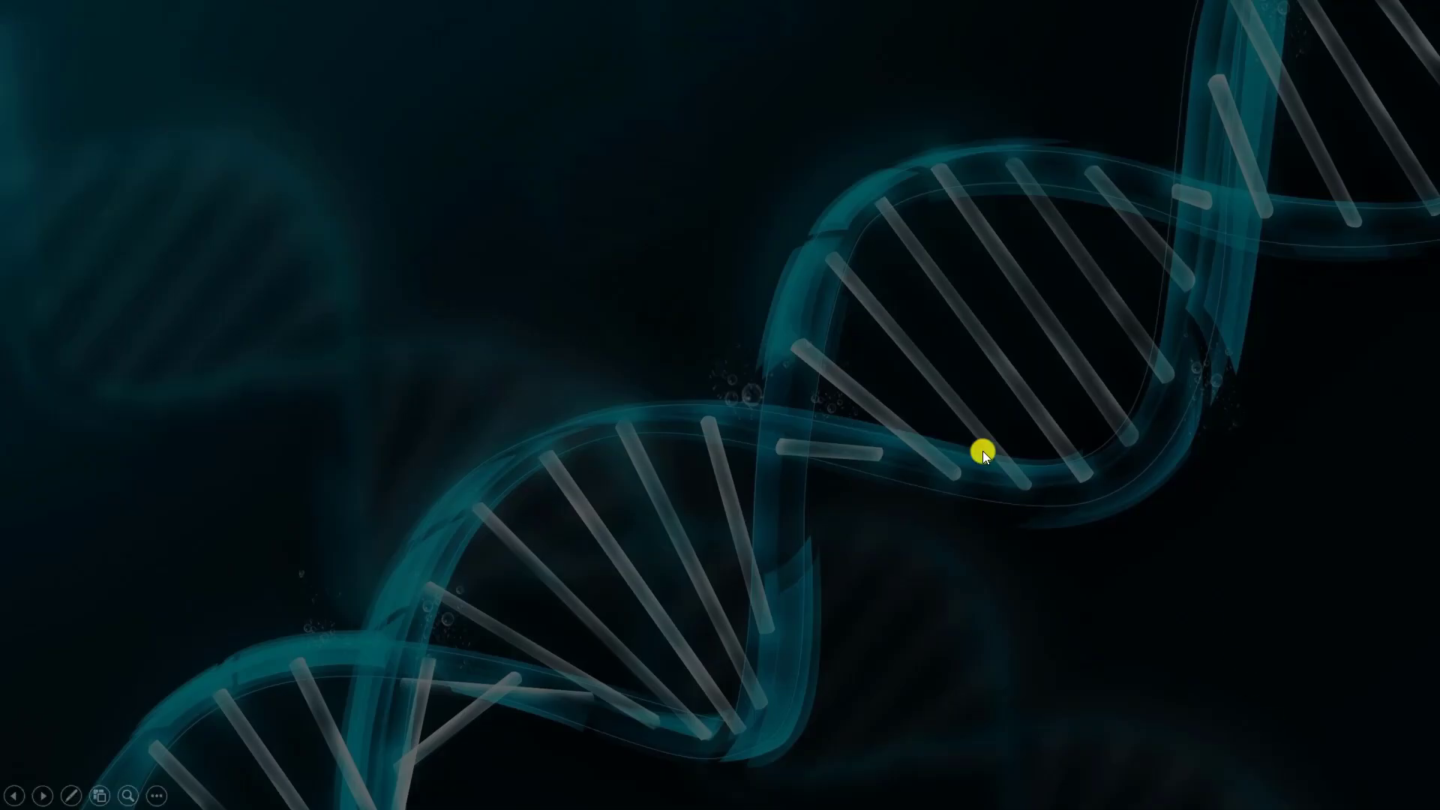
click(982, 452)
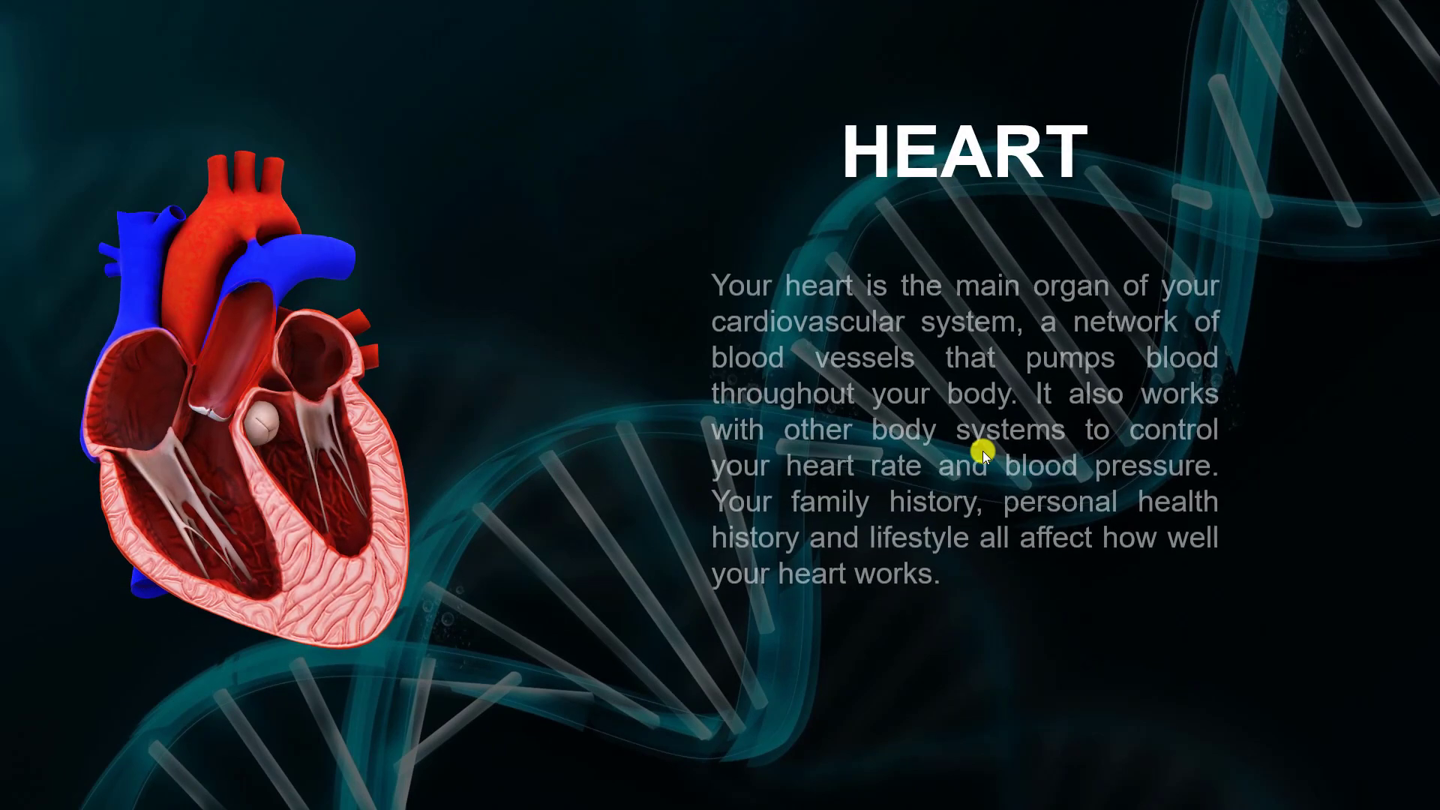
click(983, 451)
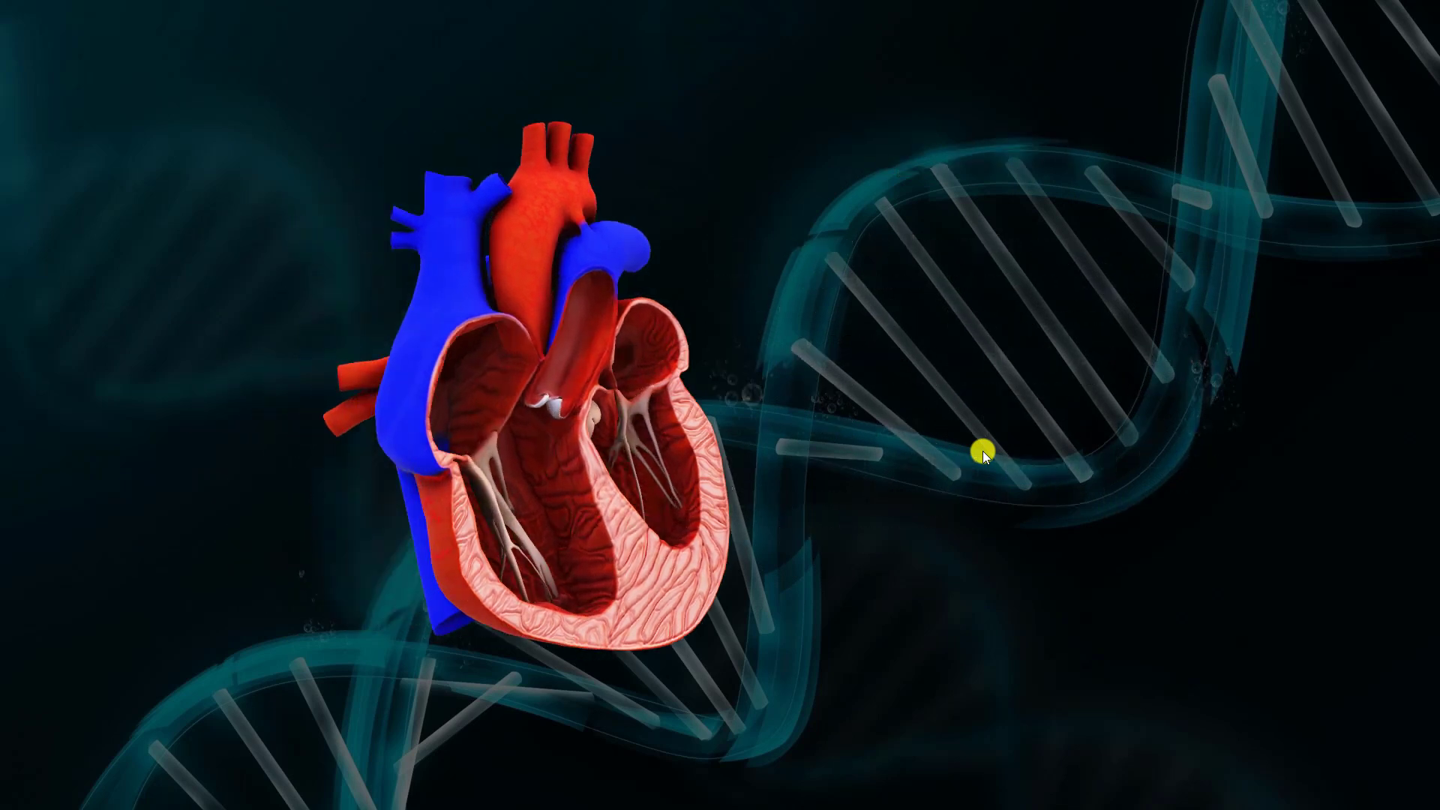